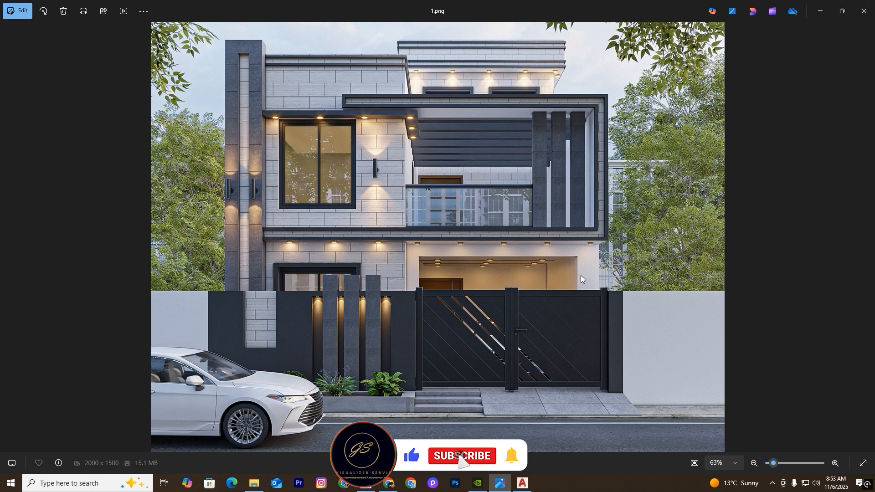
Step: Switch to 3ds Max and add an Extrude modifier to the selected small room's wall outline
{"action": "left_click", "coordinate": [364, 483]}
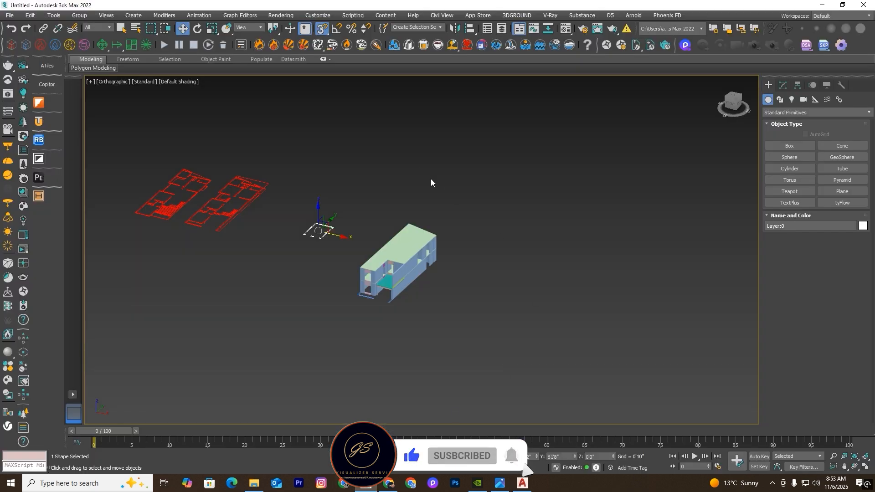
{"action": "key", "text": "t"}
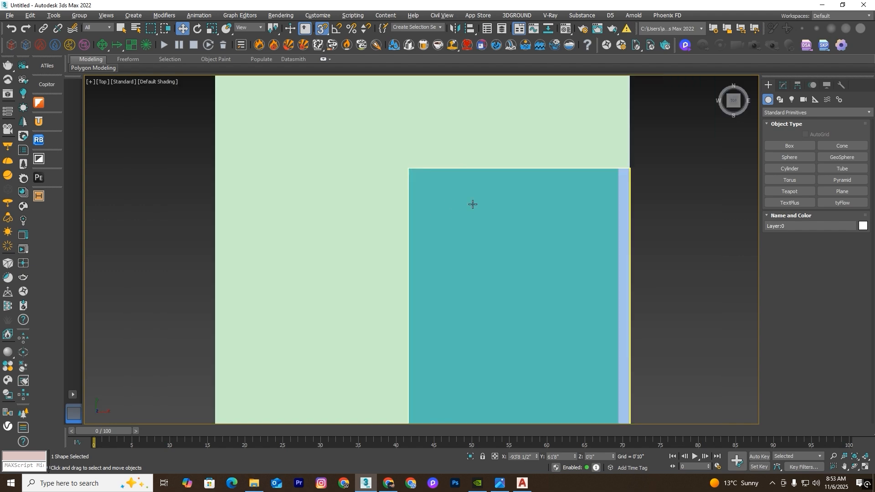
{"action": "scroll", "coordinate": [440, 112], "scroll_direction": "up", "scroll_amount": 5}
{"action": "left_click_drag", "start_coordinate": [492, 131], "coordinate": [305, 197]}
{"action": "middle_click_drag", "start_coordinate": [471, 198], "coordinate": [466, 171], "text": "alt"}
{"action": "scroll", "coordinate": [465, 171], "scroll_direction": "up", "scroll_amount": 4}
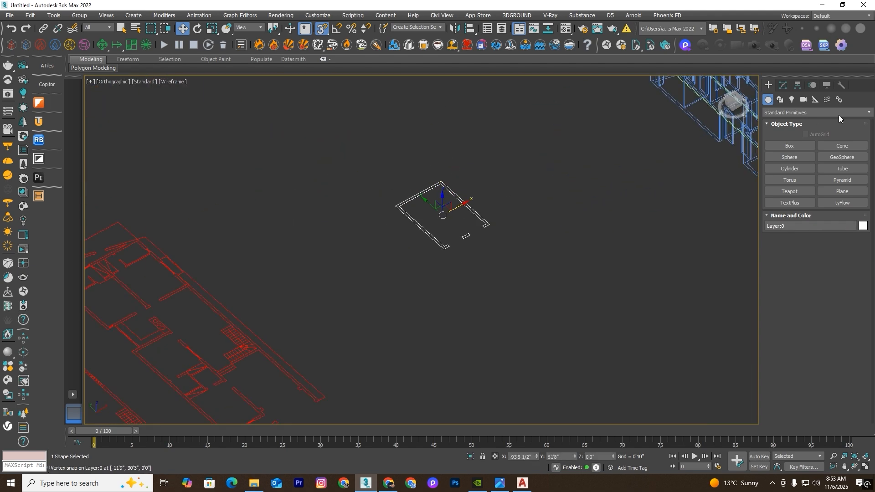
{"action": "left_click", "coordinate": [783, 85]}
{"action": "left_click", "coordinate": [802, 110]}
{"action": "type", "text": "ex"}
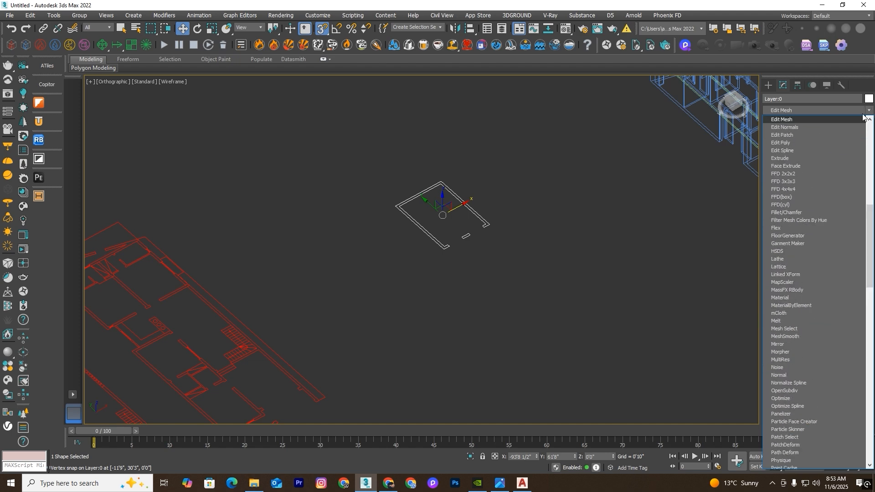
{"action": "left_click", "coordinate": [791, 121]}
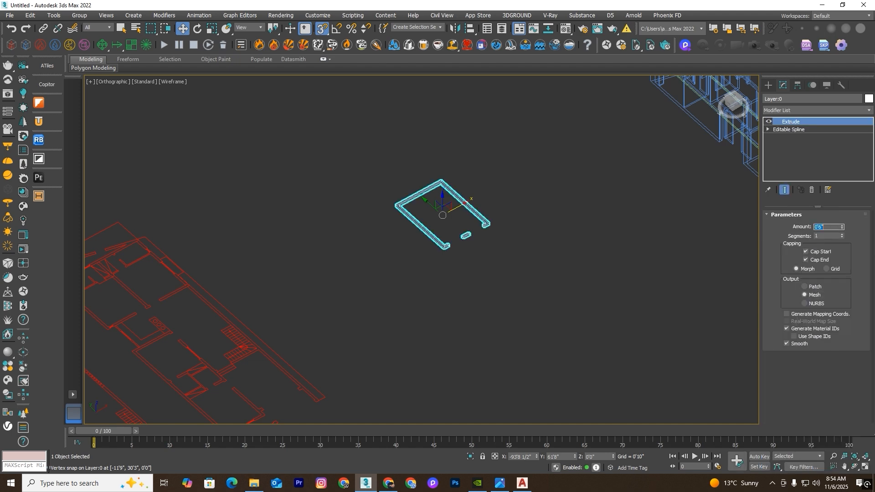
Step: Set the room walls' extrusion amount to 8'0"
{"action": "type", "text": "870"}
{"action": "key", "text": "Return"}
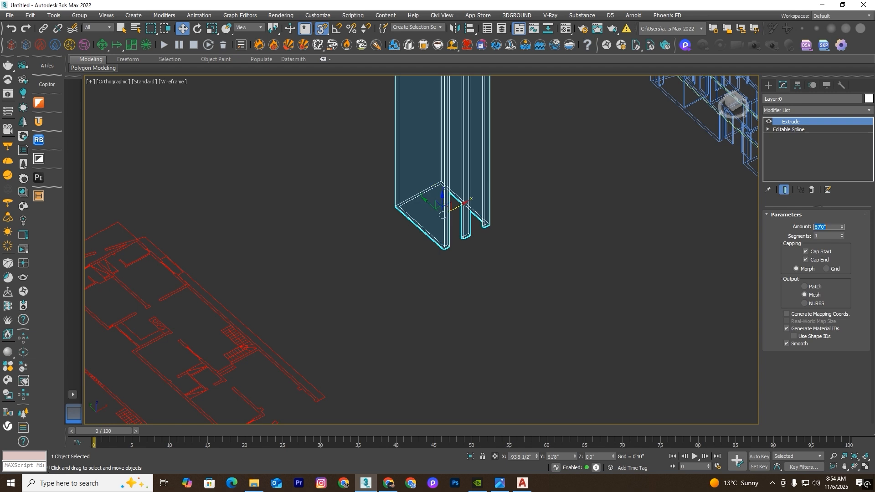
{"action": "type", "text": "8"}
{"action": "key", "text": "Return"}
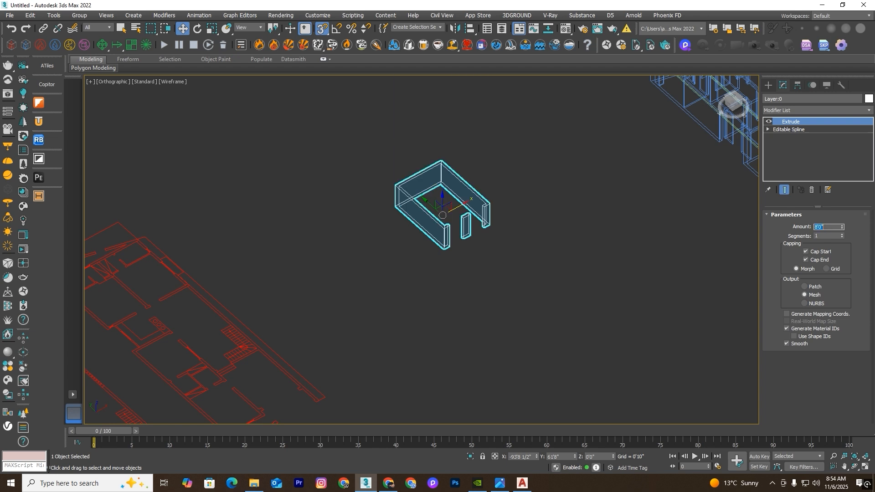
{"action": "left_click", "coordinate": [506, 310]}
{"action": "key", "text": "ctrl+z"}
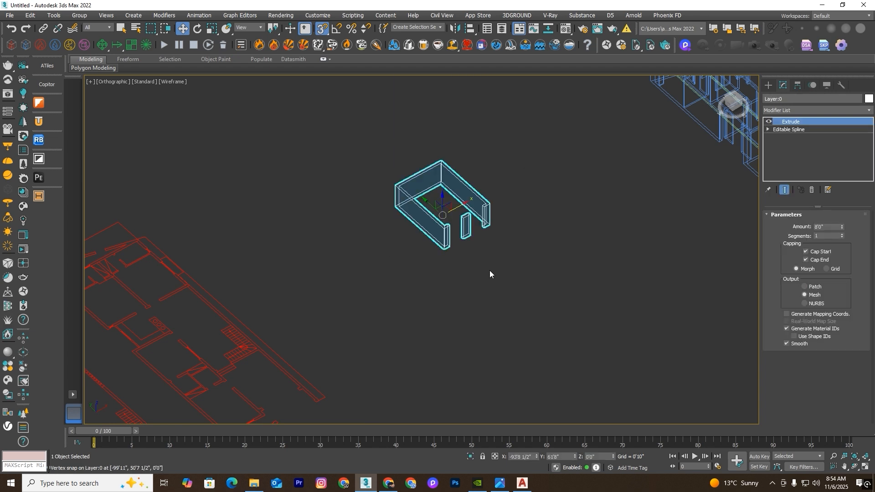
Step: Move the extruded room walls in plan onto the house, aligned with its right outer wall and the terrace's rear edge
{"action": "key", "text": "t"}
{"action": "scroll", "coordinate": [390, 146], "scroll_direction": "up", "scroll_amount": 4}
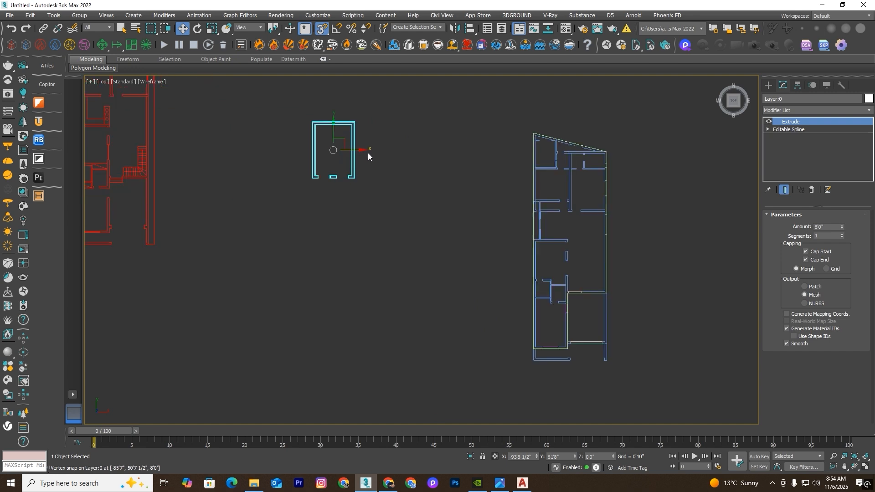
{"action": "left_click_drag", "start_coordinate": [362, 150], "coordinate": [604, 296]}
{"action": "scroll", "coordinate": [623, 193], "scroll_direction": "up", "scroll_amount": 3}
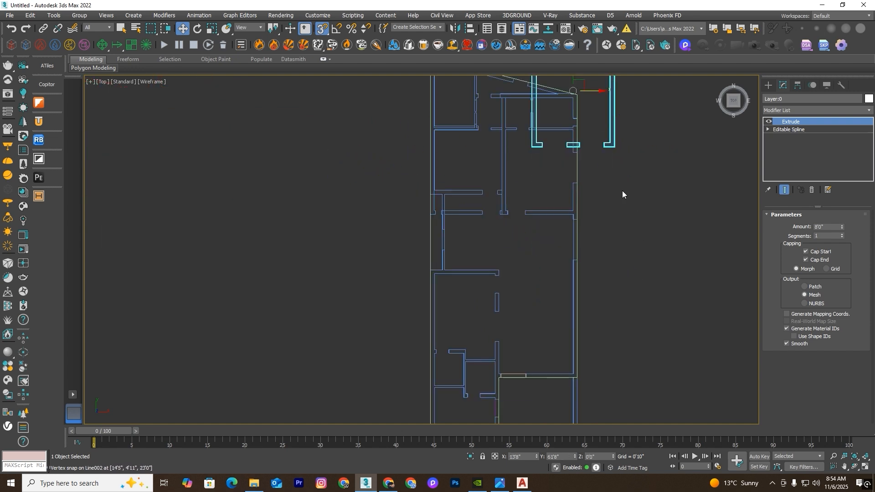
{"action": "mouse_move", "coordinate": [614, 145]}
{"action": "left_mouse_down"}
{"action": "mouse_move", "coordinate": [587, 354]}
{"action": "mouse_move", "coordinate": [538, 73]}
{"action": "mouse_move", "coordinate": [559, 287]}
{"action": "mouse_move", "coordinate": [575, 345]}
{"action": "mouse_move", "coordinate": [589, 357]}
{"action": "mouse_move", "coordinate": [590, 382]}
{"action": "left_mouse_up"}
{"action": "scroll", "coordinate": [575, 345], "scroll_direction": "up", "scroll_amount": 3}
{"action": "key", "text": "F3"}
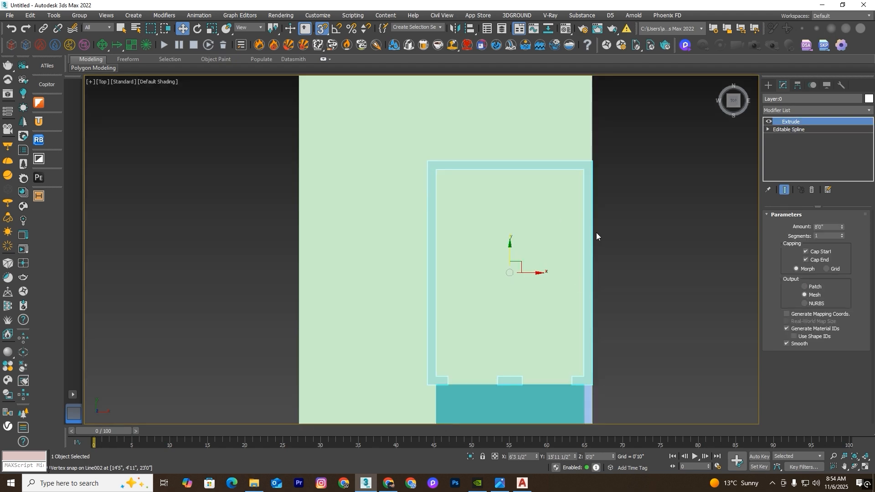
Step: Raise the room walls onto the top of the house's roof slab, at Z 23'0"
{"action": "key", "text": "F3"}
{"action": "key", "text": "l"}
{"action": "mouse_move", "coordinate": [623, 270]}
{"action": "left_mouse_down"}
{"action": "mouse_move", "coordinate": [674, 189]}
{"action": "mouse_move", "coordinate": [663, 190]}
{"action": "mouse_move", "coordinate": [664, 199]}
{"action": "left_mouse_up"}
{"action": "scroll", "coordinate": [673, 182], "scroll_direction": "up", "scroll_amount": 3}
{"action": "key", "text": "F3"}
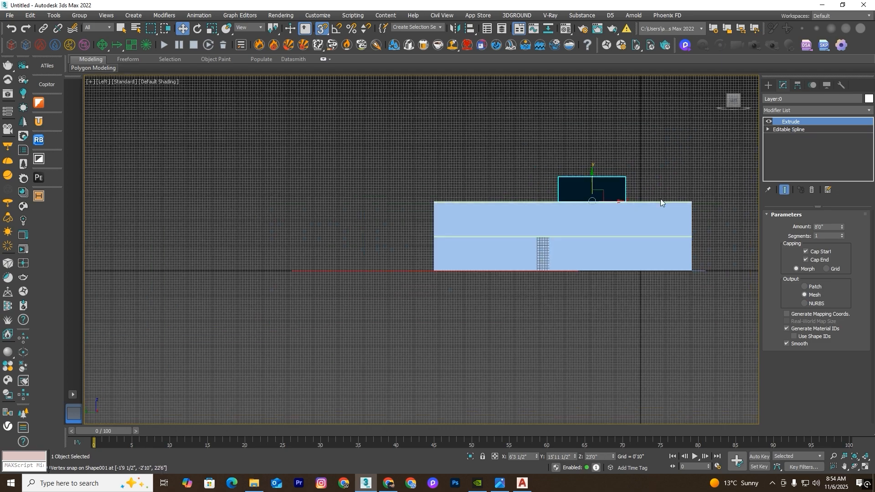
Step: Remove the materials from the rooftop room walls with the UVW Remove utility
{"action": "middle_click_drag", "start_coordinate": [661, 203], "coordinate": [624, 231], "text": "alt"}
{"action": "key", "text": "z"}
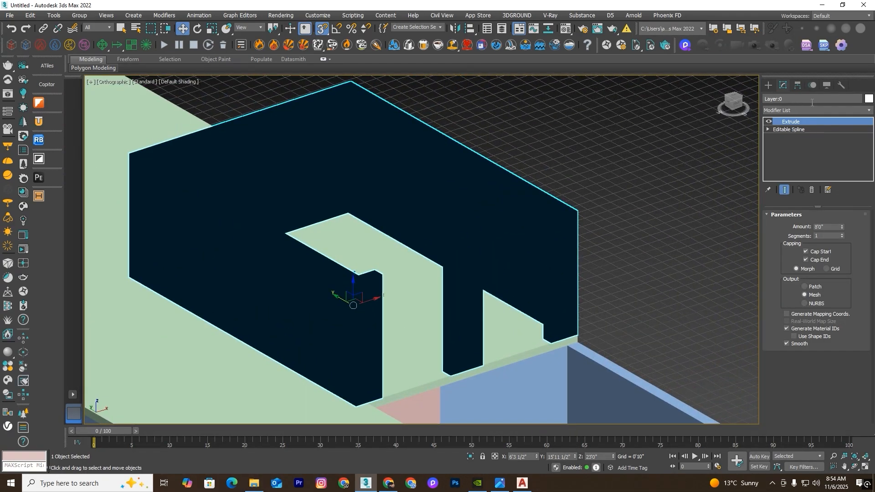
{"action": "left_click", "coordinate": [842, 85]}
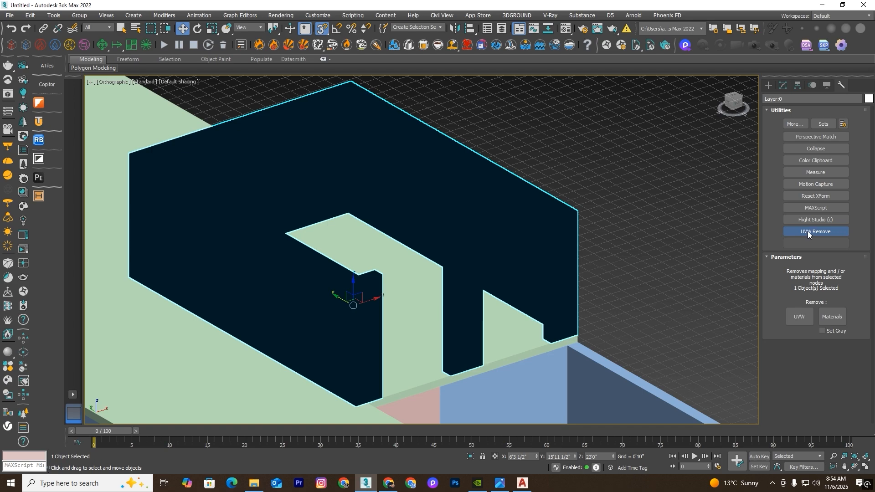
{"action": "left_click", "coordinate": [831, 316]}
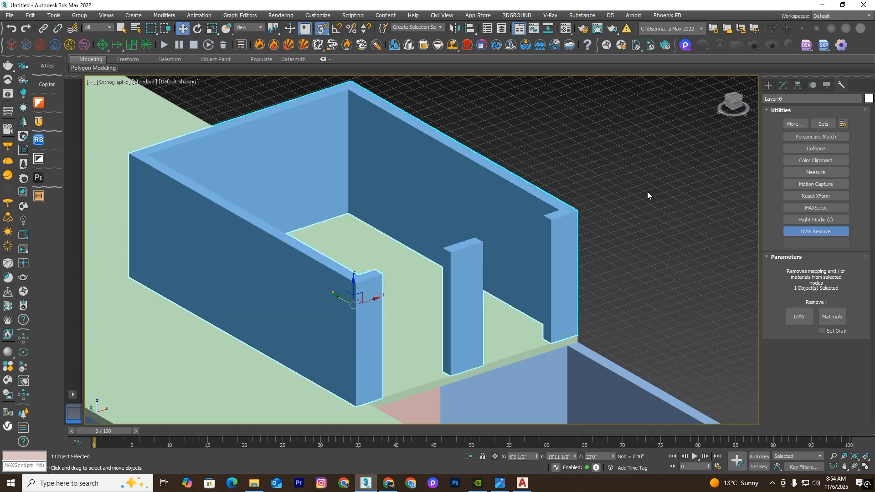
Step: Isolate the rooftop room walls from the rest of the house
{"action": "scroll", "coordinate": [647, 191], "scroll_direction": "down", "scroll_amount": 2}
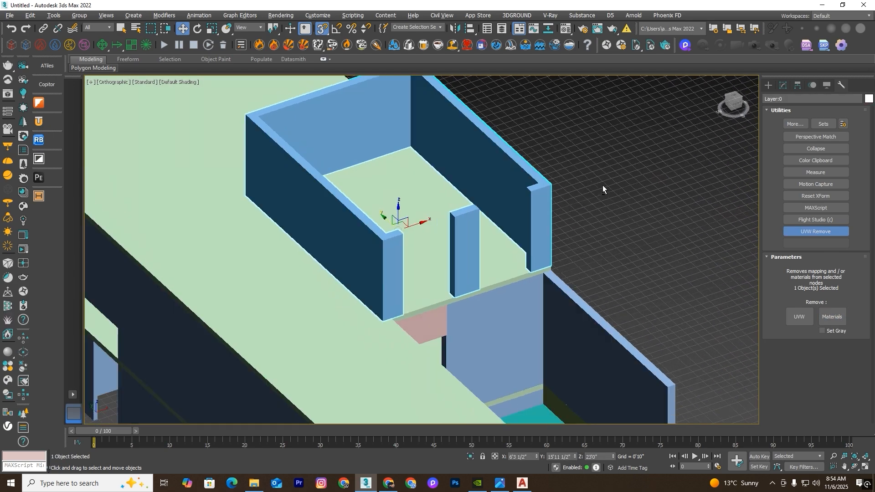
{"action": "middle_click_drag", "start_coordinate": [602, 185], "coordinate": [611, 187], "text": "alt"}
{"action": "scroll", "coordinate": [592, 172], "scroll_direction": "down", "scroll_amount": 2}
{"action": "scroll", "coordinate": [524, 223], "scroll_direction": "up", "scroll_amount": 2}
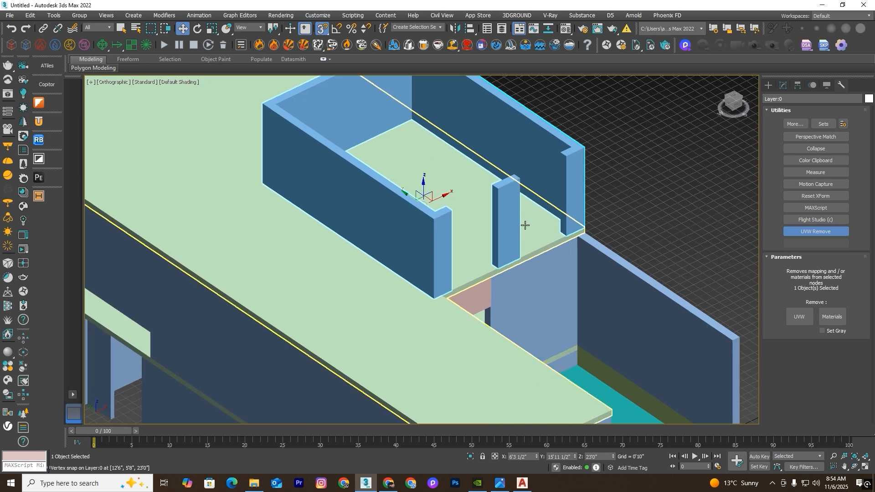
{"action": "left_click", "coordinate": [469, 456]}
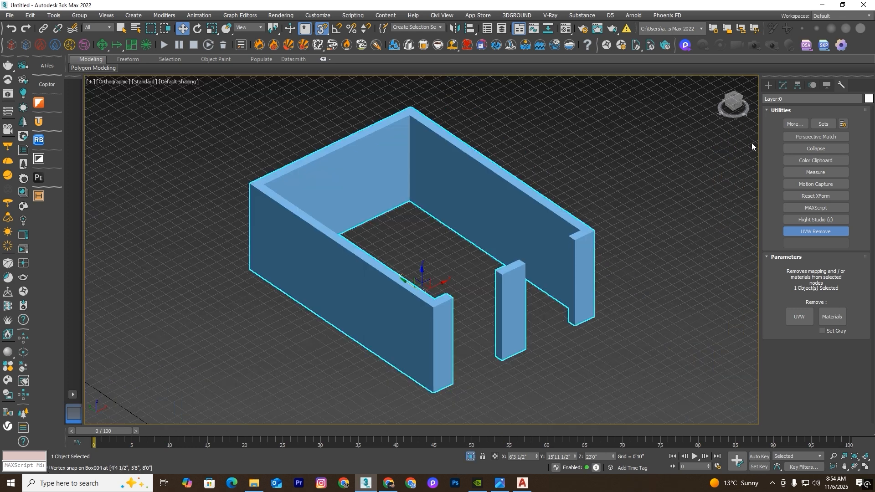
Step: Create a sill box across the base of the right front opening, 0'9" long, 5'0" wide and 0'9" high
{"action": "left_click", "coordinate": [768, 85]}
{"action": "left_click", "coordinate": [790, 145]}
{"action": "scroll", "coordinate": [550, 341], "scroll_direction": "up", "scroll_amount": 5}
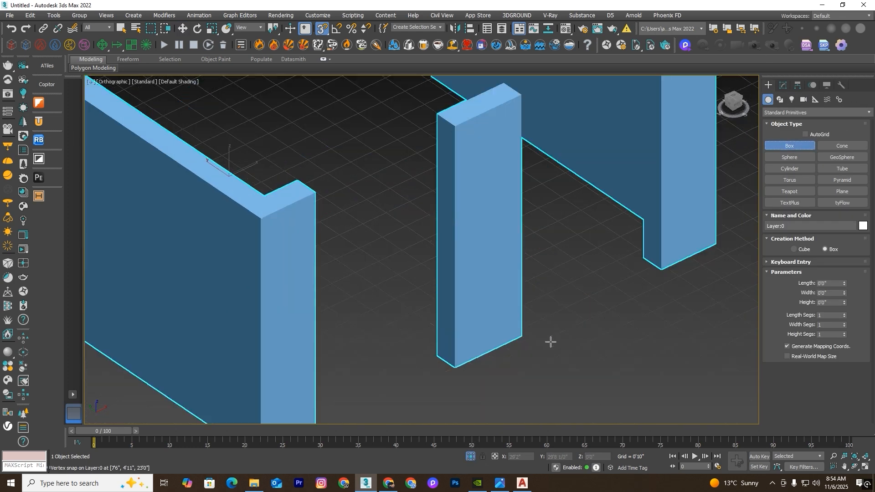
{"action": "left_click_drag", "start_coordinate": [642, 257], "coordinate": [521, 336]}
{"action": "left_click", "coordinate": [521, 336]}
{"action": "key", "text": "w"}
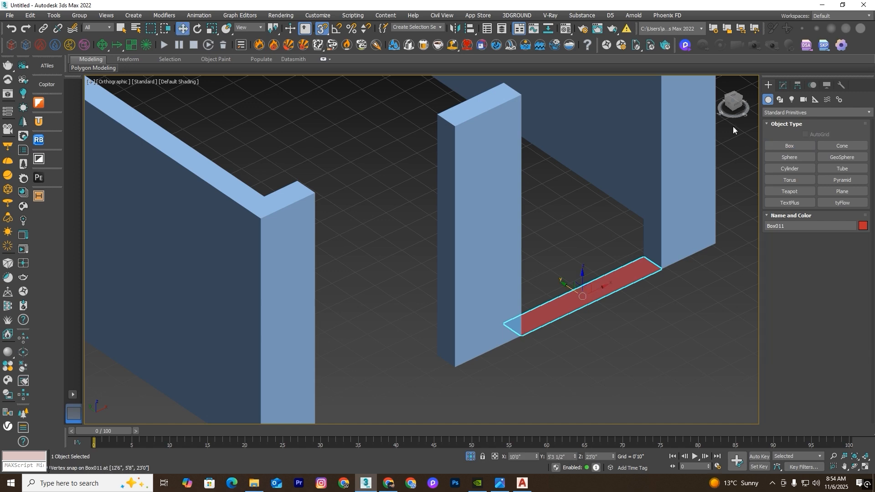
{"action": "left_click", "coordinate": [783, 85]}
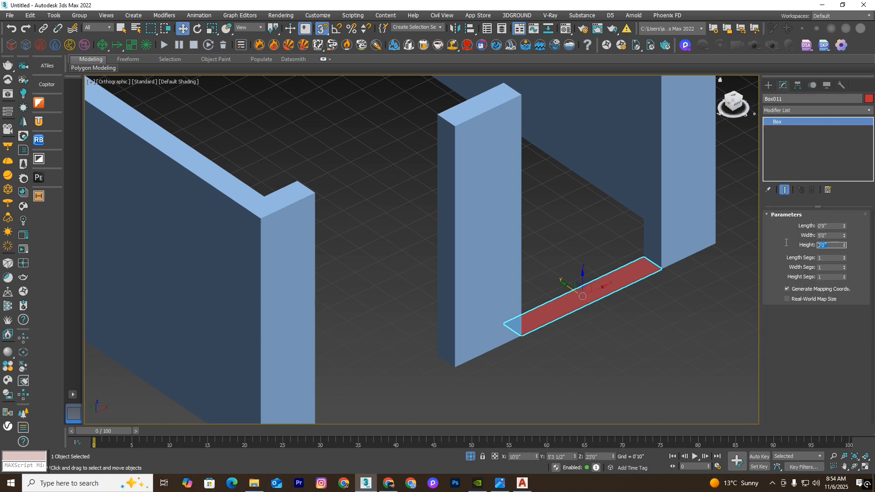
{"action": "type", "text": "9"}
{"action": "key", "text": "Return"}
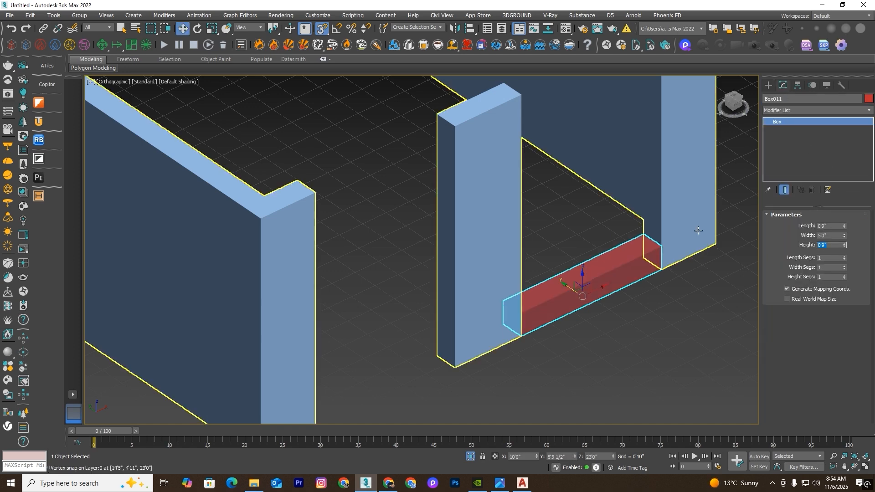
Step: Copy the sill box to the base of the left front opening, between the corner wall and the middle pillar
{"action": "scroll", "coordinate": [698, 231], "scroll_direction": "down", "scroll_amount": 2}
{"action": "left_click_drag", "start_coordinate": [635, 276], "coordinate": [426, 382], "text": "shift"}
{"action": "left_click", "coordinate": [438, 280]}
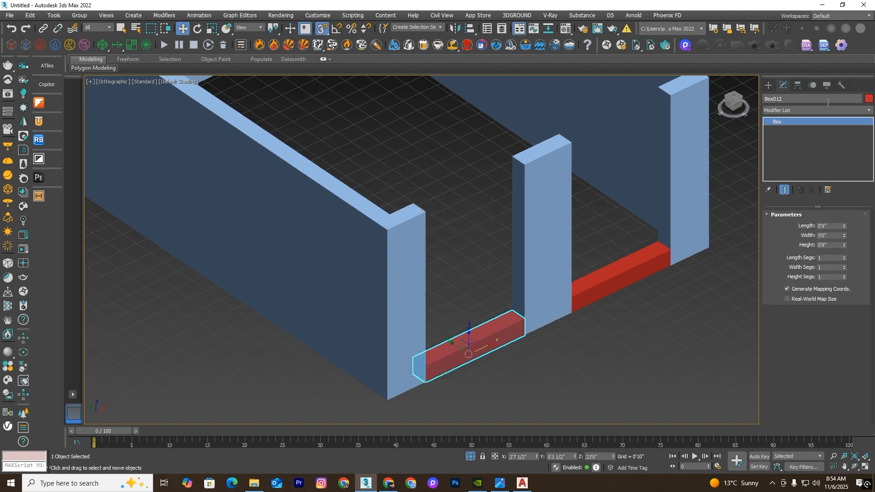
{"action": "left_click", "coordinate": [768, 85]}
{"action": "left_click", "coordinate": [789, 145]}
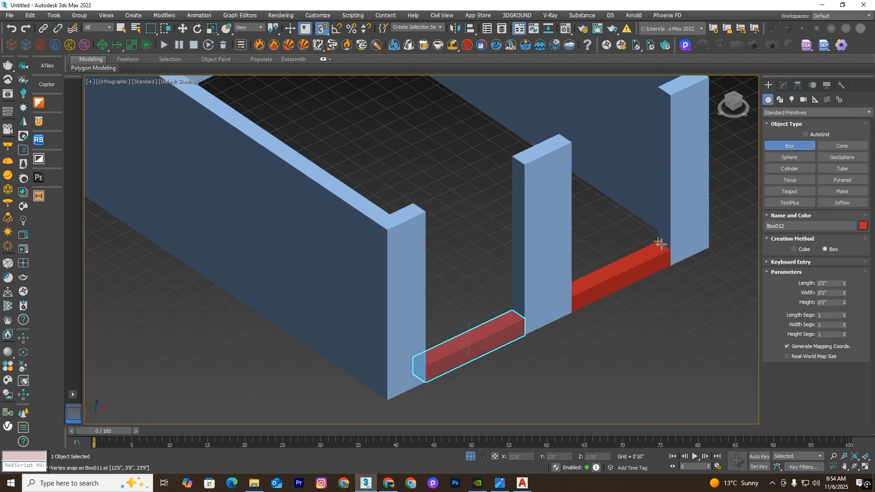
{"action": "right_click", "coordinate": [666, 299]}
Step: Copy both sill boxes upward as lintels and align them with the top of the room walls
{"action": "left_click", "coordinate": [614, 283]}
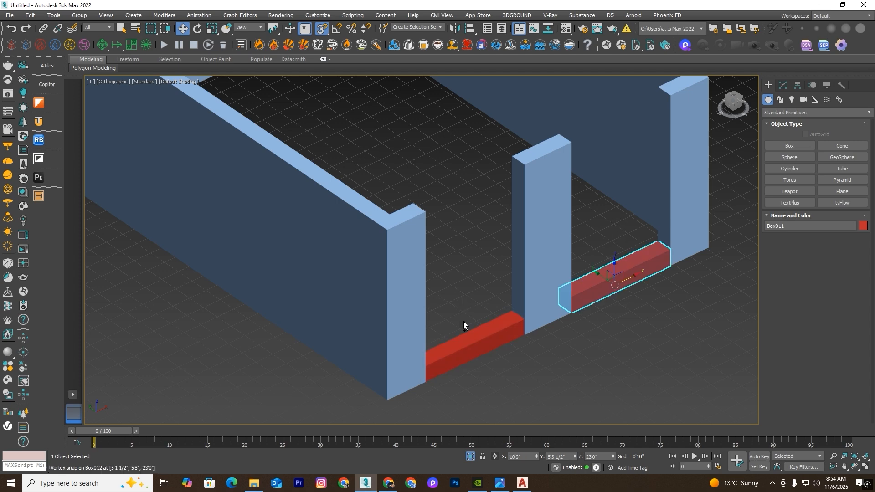
{"action": "left_click", "coordinate": [463, 321], "text": "ctrl"}
{"action": "key", "text": "w"}
{"action": "left_click_drag", "start_coordinate": [620, 238], "coordinate": [619, 167], "text": "shift"}
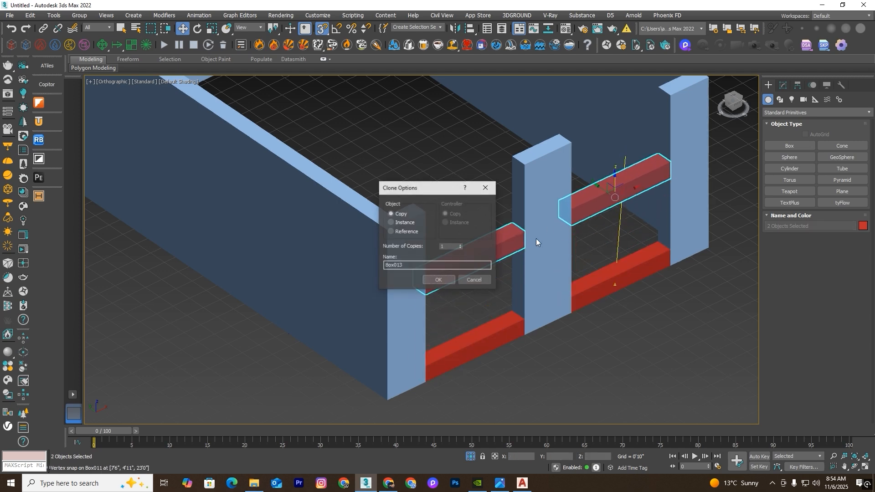
{"action": "left_click", "coordinate": [439, 280]}
{"action": "left_click_drag", "start_coordinate": [519, 235], "coordinate": [519, 169]}
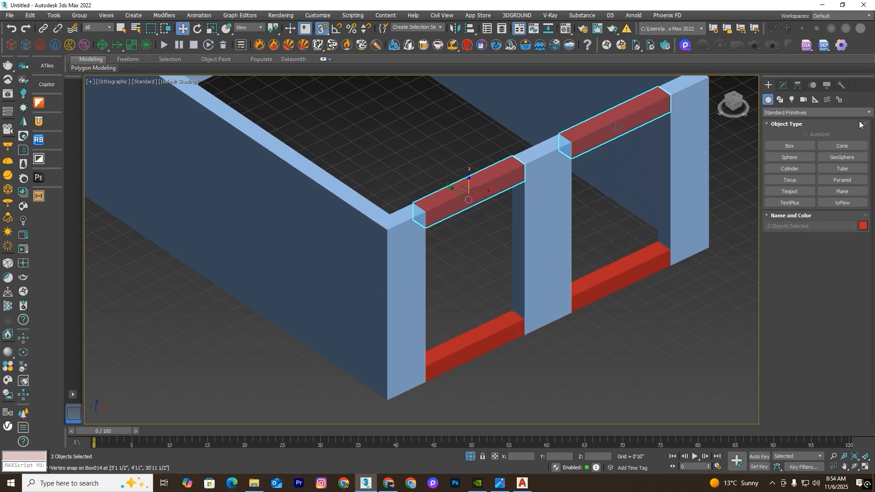
Step: Set the left lintel box's height to 2'0" and lower it flush with the wall top
{"action": "left_click", "coordinate": [783, 86]}
{"action": "left_click", "coordinate": [691, 378]}
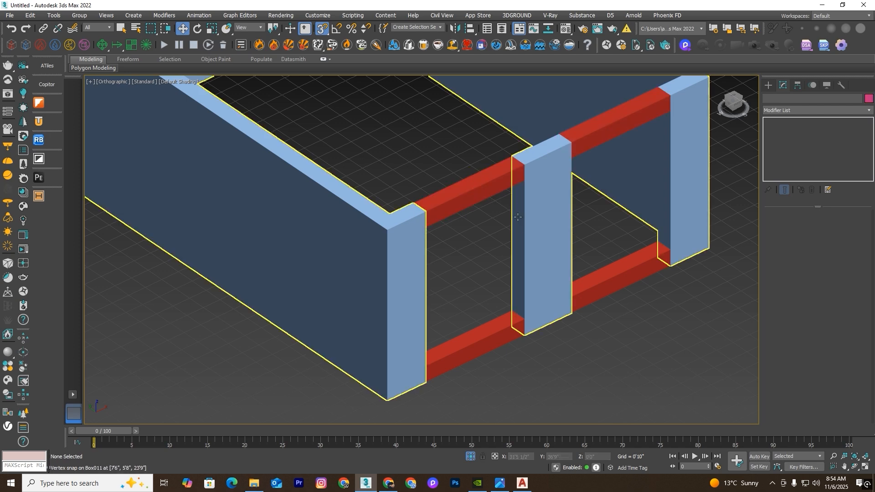
{"action": "left_click", "coordinate": [478, 189]}
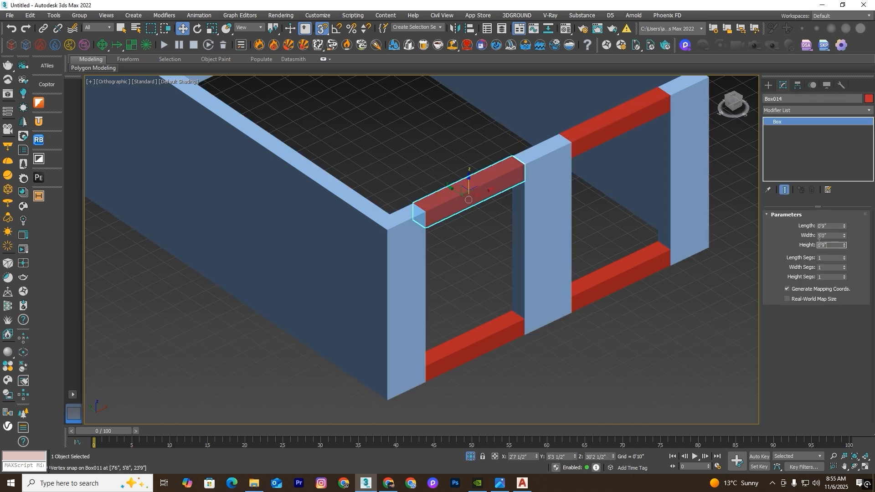
{"action": "type", "text": "24"}
{"action": "key", "text": "Return"}
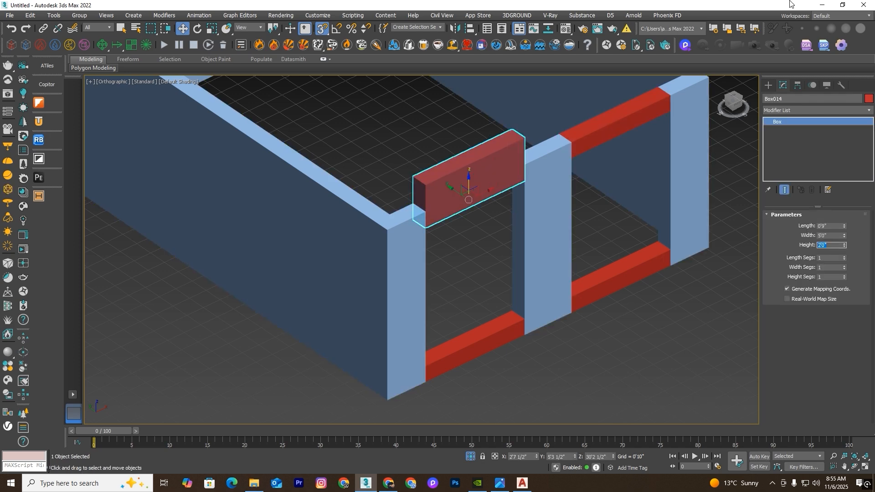
{"action": "left_click_drag", "start_coordinate": [514, 131], "coordinate": [514, 157]}
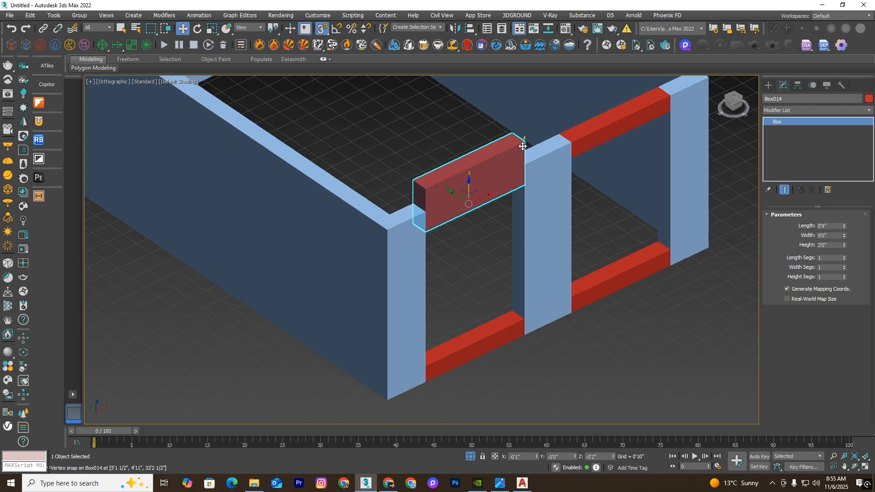
Step: Set the right lintel box's height to 2'0" and lower it flush with the wall top
{"action": "left_click", "coordinate": [583, 133]}
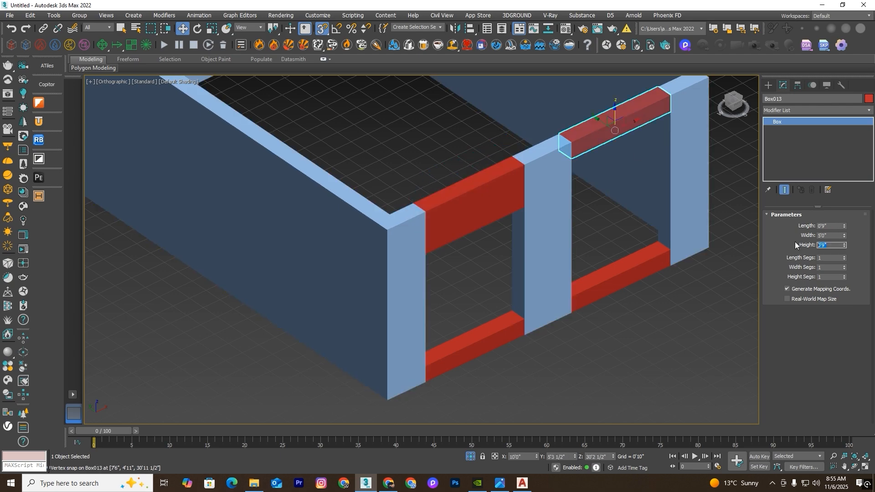
{"action": "type", "text": "24"}
{"action": "key", "text": "Return"}
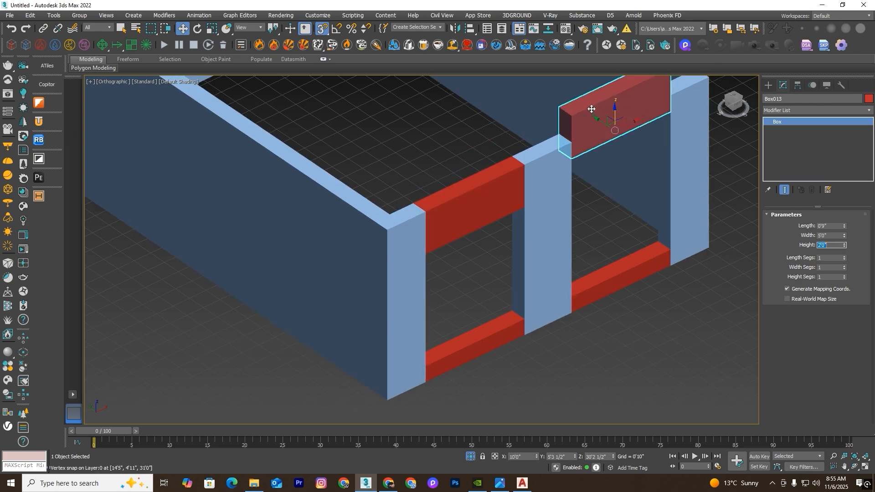
{"action": "left_click_drag", "start_coordinate": [572, 116], "coordinate": [571, 142]}
Step: Deselect the lintel and end the isolation to show the whole house with the rooftop room
{"action": "scroll", "coordinate": [552, 163], "scroll_direction": "down", "scroll_amount": 5}
{"action": "left_click", "coordinate": [660, 264]}
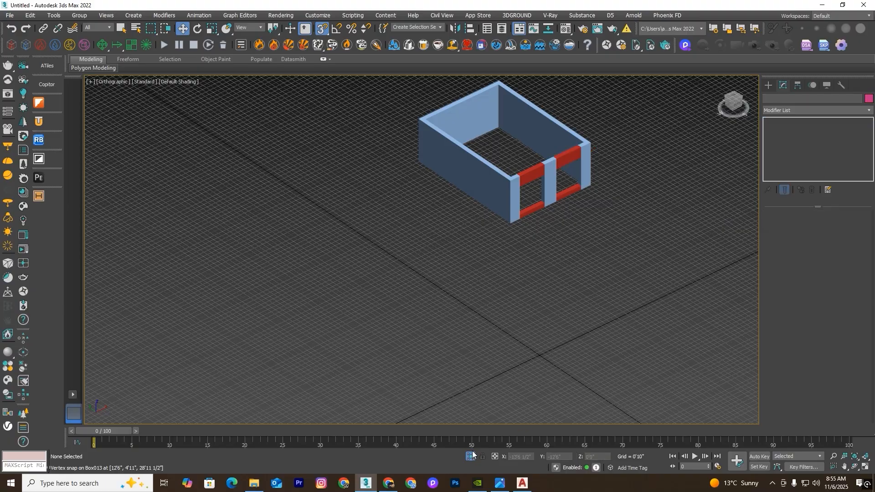
{"action": "left_click", "coordinate": [471, 455]}
{"action": "scroll", "coordinate": [579, 237], "scroll_direction": "down", "scroll_amount": 6}
{"action": "middle_click_drag", "start_coordinate": [671, 246], "coordinate": [652, 250], "text": "alt"}
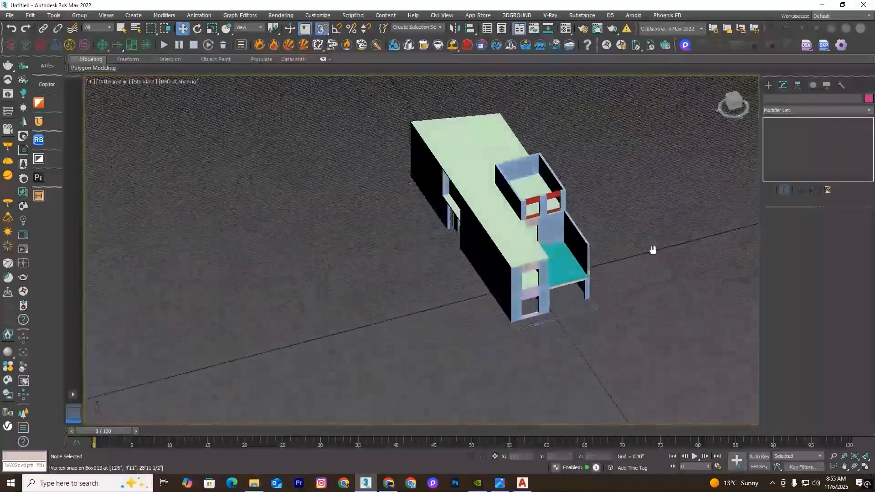
Step: Select the extruded walls of the rooftop room and isolate them
{"action": "scroll", "coordinate": [589, 207], "scroll_direction": "up", "scroll_amount": 7}
{"action": "left_click", "coordinate": [605, 197]}
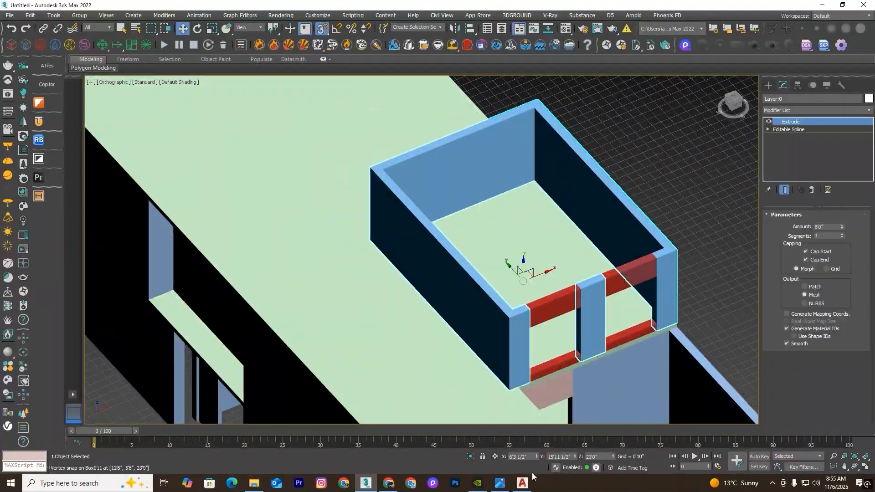
{"action": "left_click", "coordinate": [470, 456]}
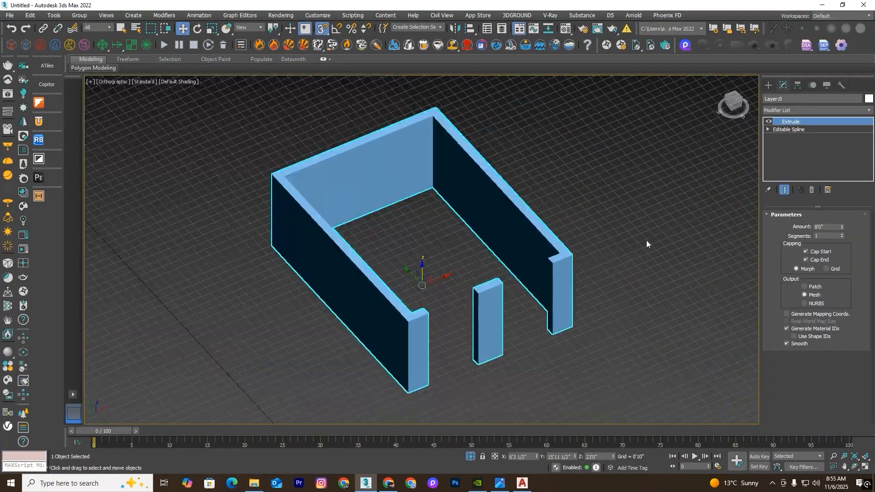
Step: Draw a rectangle snapped across the outer top corners of the room walls
{"action": "left_click", "coordinate": [768, 85]}
{"action": "left_click", "coordinate": [779, 100]}
{"action": "left_click", "coordinate": [823, 157]}
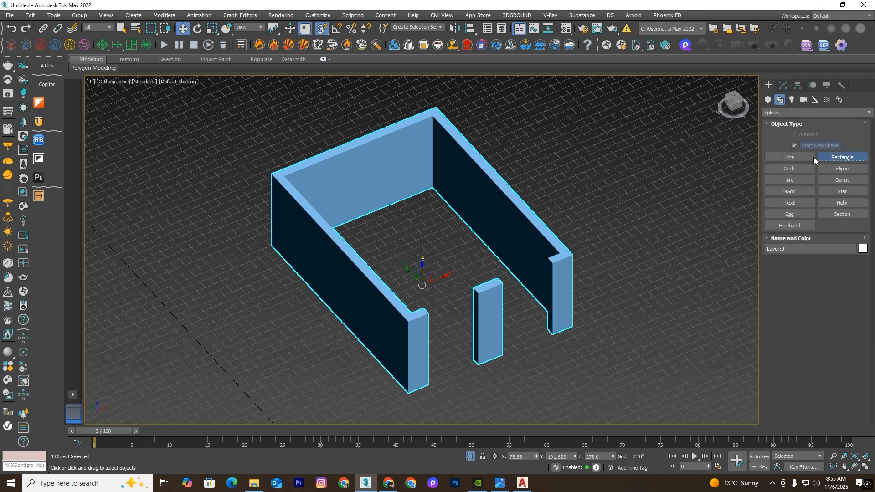
{"action": "left_click_drag", "start_coordinate": [436, 108], "coordinate": [405, 326]}
{"action": "right_click", "coordinate": [405, 327]}
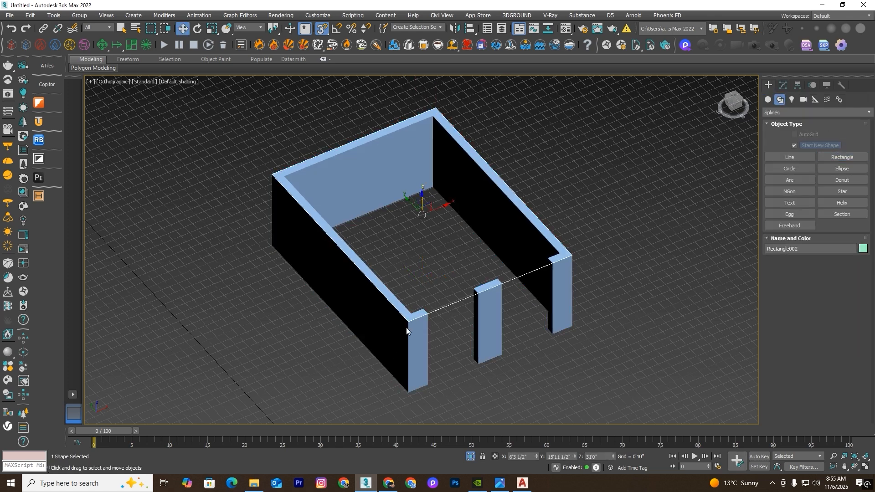
Step: Convert the rectangle to an editable spline and select its spline sub-object for outlining
{"action": "right_click", "coordinate": [548, 193]}
{"action": "mouse_move", "coordinate": [569, 313]}
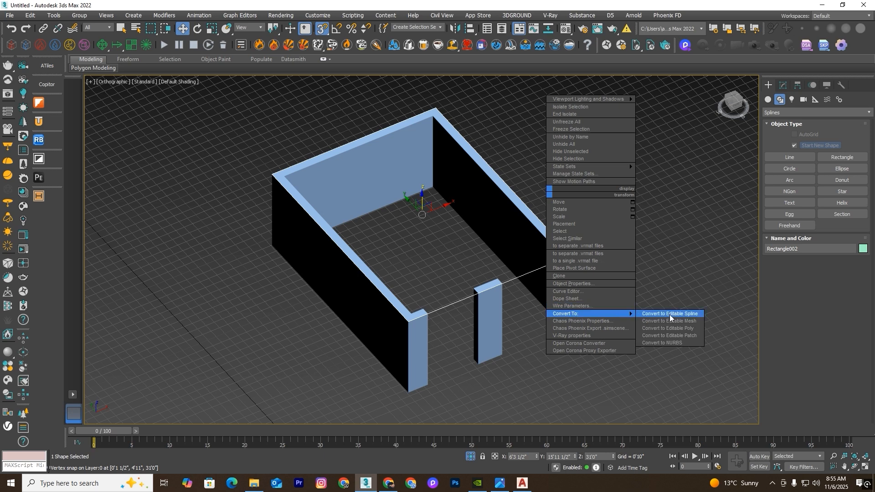
{"action": "left_click", "coordinate": [667, 314]}
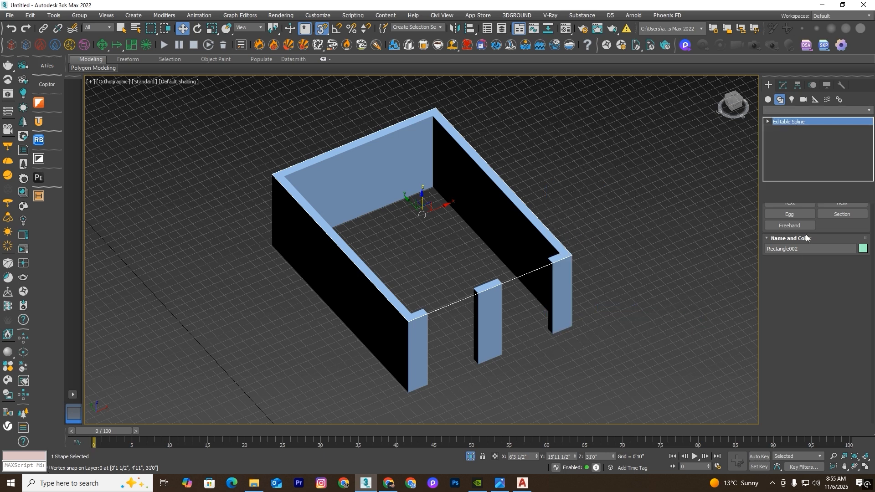
{"action": "left_click", "coordinate": [510, 282]}
{"action": "left_click_drag", "start_coordinate": [871, 229], "coordinate": [873, 317]}
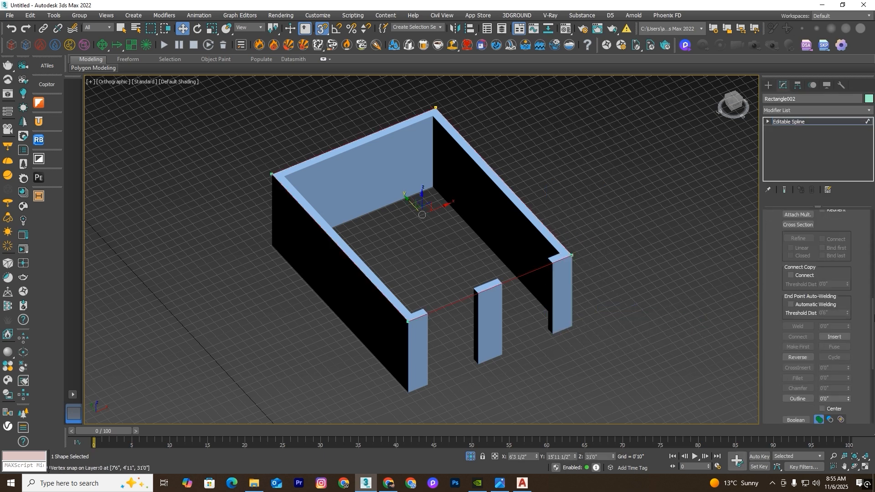
Step: Try to outline the rectangle's spline towards the inside of the room walls
{"action": "left_click_drag", "start_coordinate": [840, 399], "coordinate": [810, 398]}
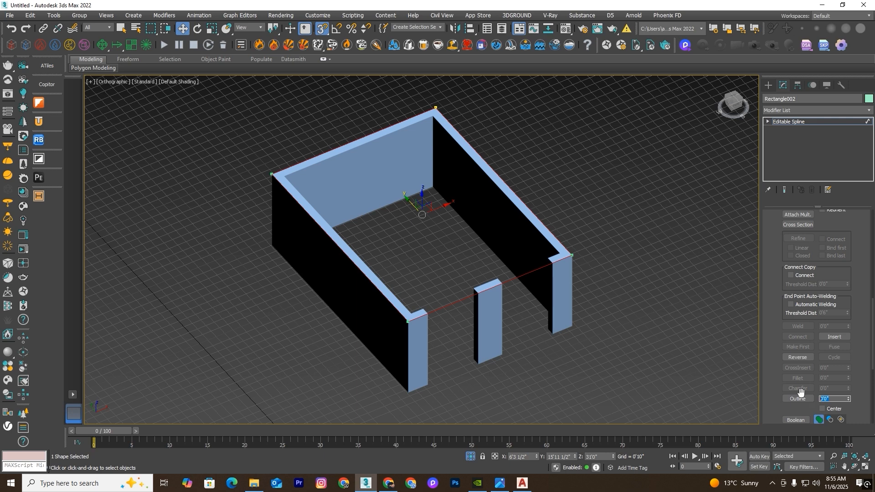
{"action": "key", "text": "Return"}
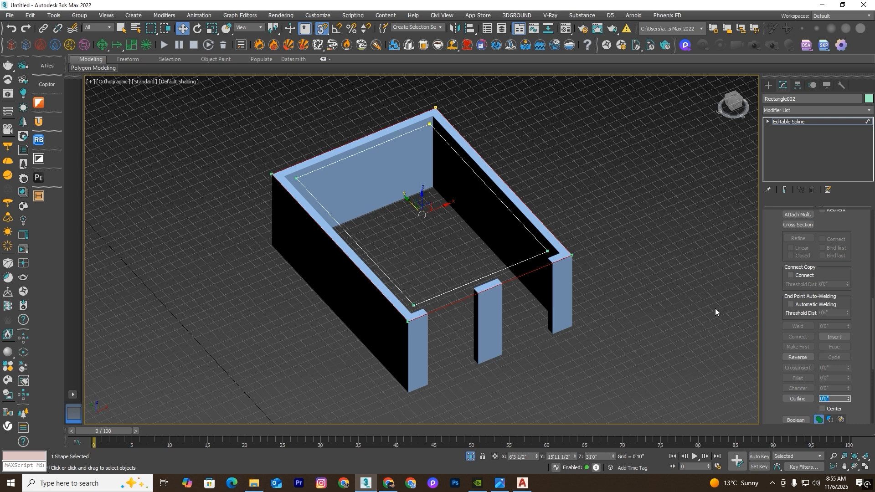
{"action": "left_click", "coordinate": [625, 289]}
{"action": "key", "text": "ctrl+z"}
{"action": "key", "text": "ctrl+z"}
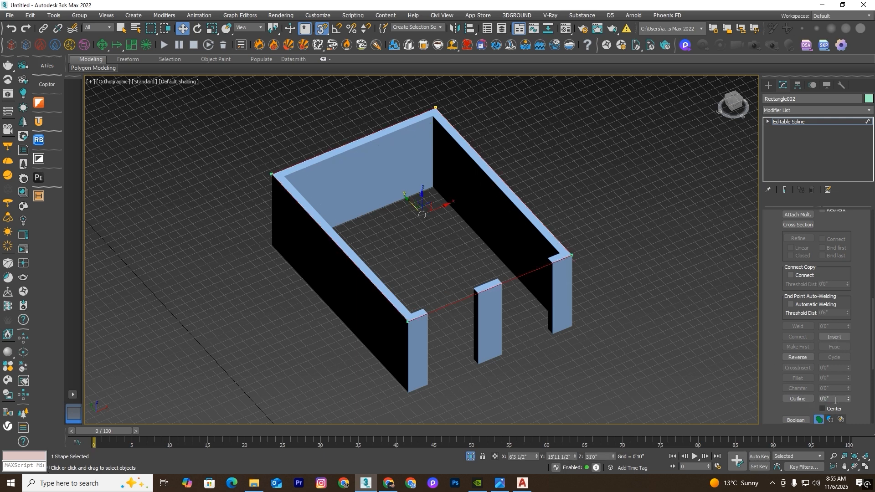
Step: Outline the rectangle's spline outward with an offset of -1.5 feet and delete the original inner spline
{"action": "type", "text": "-1.5"}
{"action": "key", "text": "Return"}
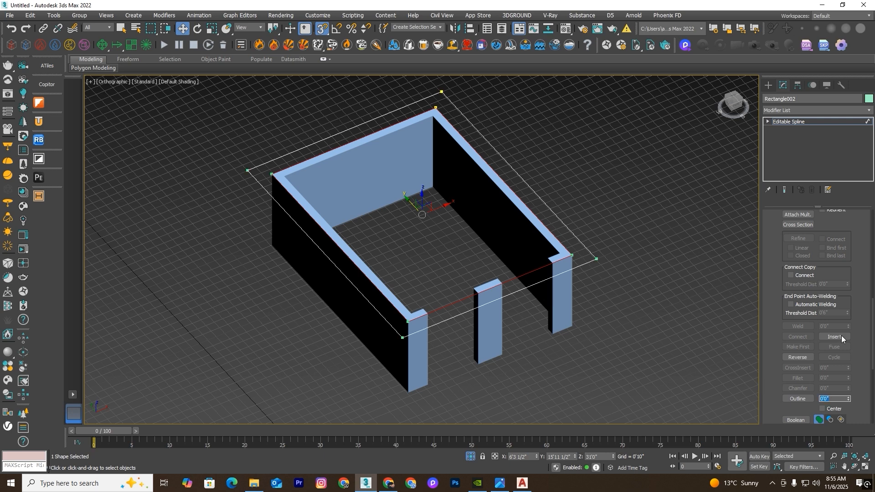
{"action": "left_click", "coordinate": [767, 122]}
{"action": "left_click", "coordinate": [788, 146]}
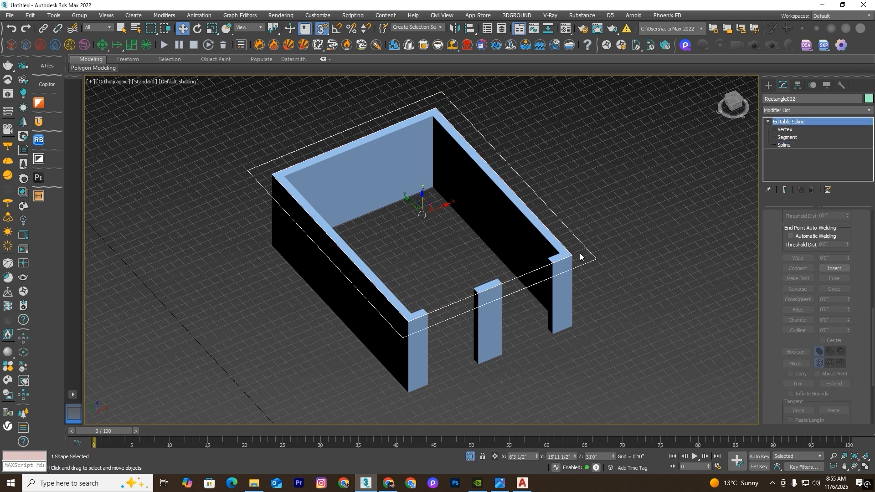
{"action": "left_click", "coordinate": [783, 145]}
{"action": "scroll", "coordinate": [551, 243], "scroll_direction": "up", "scroll_amount": 3}
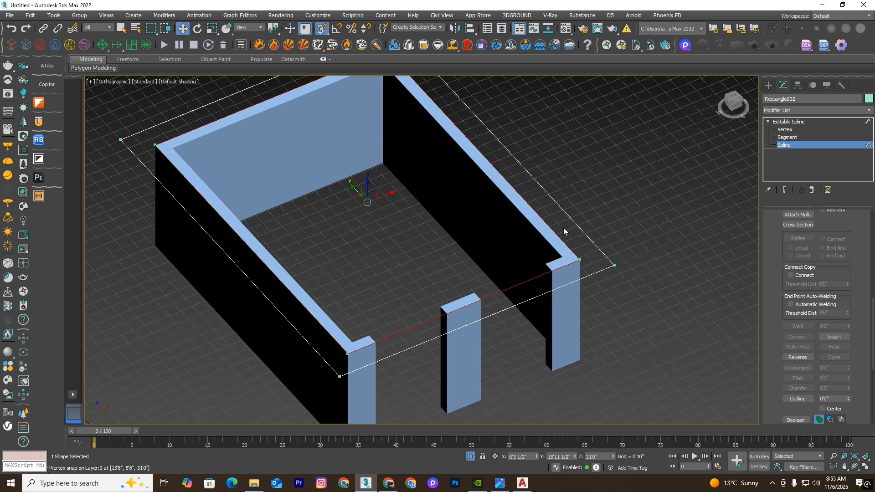
{"action": "key", "text": "Delete"}
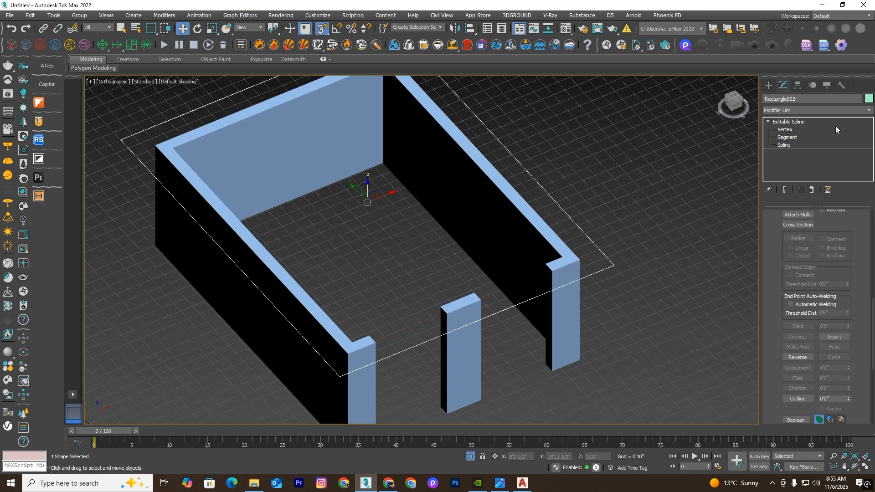
Step: Extrude the enlarged rectangle 0'6" as the rooftop room's overhanging roof slab and deselect it
{"action": "left_click", "coordinate": [835, 122]}
{"action": "left_click", "coordinate": [802, 110]}
{"action": "type", "text": "ext"}
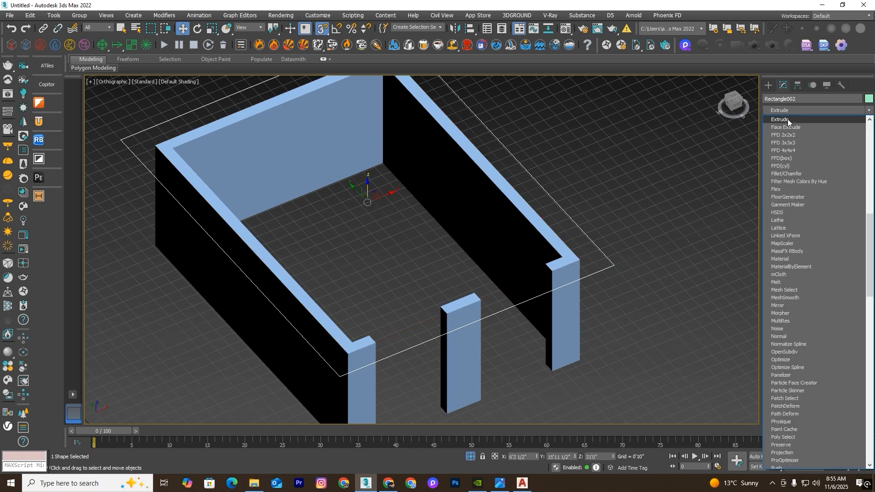
{"action": "left_click", "coordinate": [787, 119]}
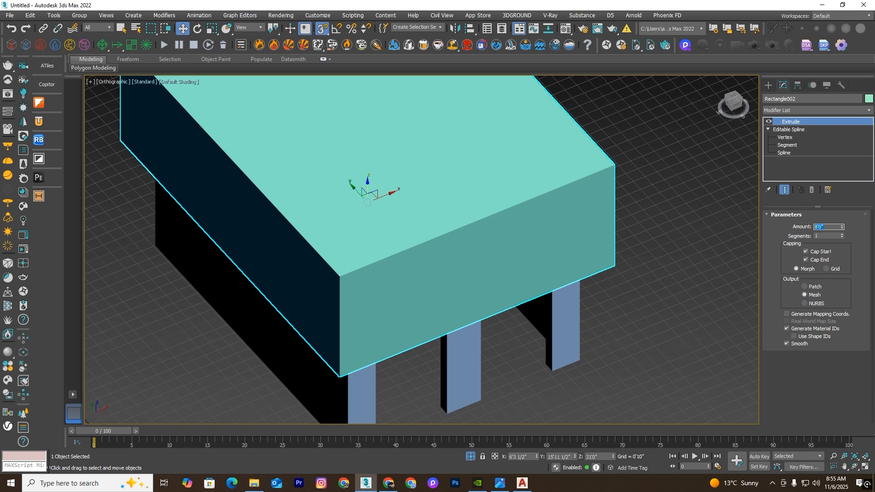
{"action": "type", "text": "6"}
{"action": "key", "text": "Return"}
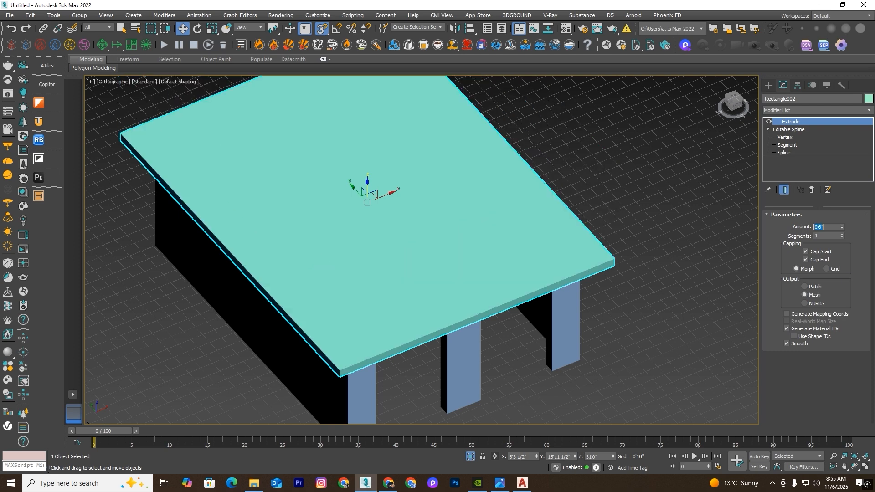
{"action": "left_click", "coordinate": [660, 282]}
Step: Examine the top room's roof edge and parapet in the reference render 1.png against the modelled slab
{"action": "middle_click_drag", "start_coordinate": [656, 261], "coordinate": [640, 249]}
{"action": "key", "text": "F3"}
{"action": "key", "text": "F3"}
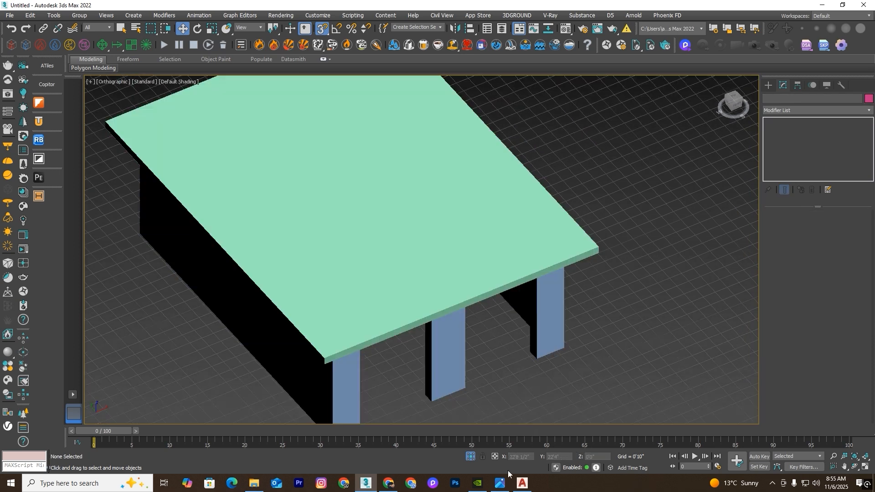
{"action": "left_click", "coordinate": [500, 483]}
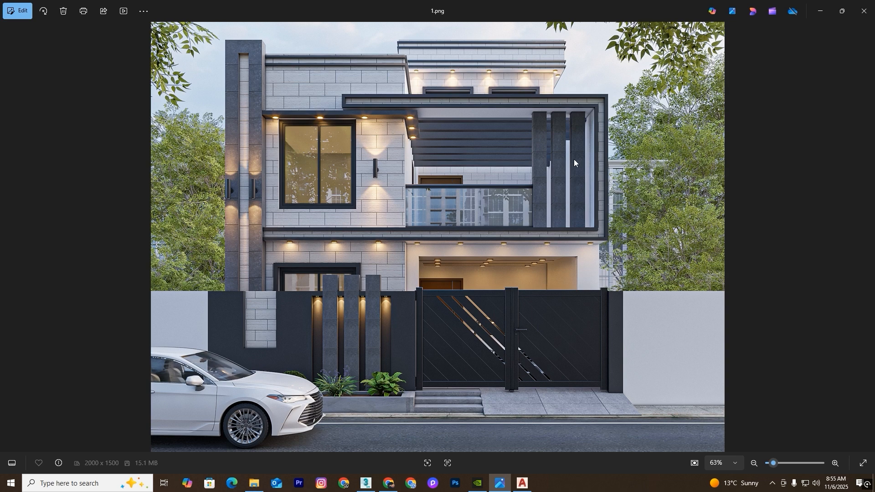
{"action": "left_click", "coordinate": [820, 11]}
{"action": "scroll", "coordinate": [627, 276], "scroll_direction": "down", "scroll_amount": 4}
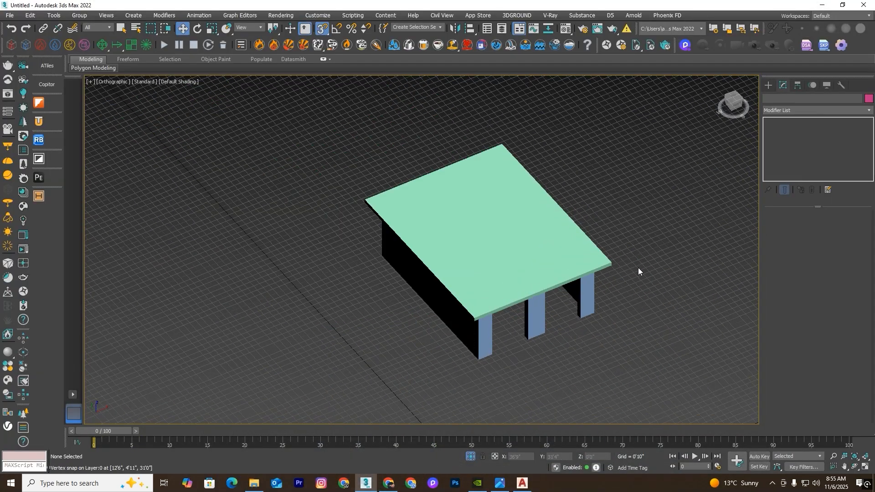
{"action": "key", "text": "F3"}
{"action": "key", "text": "F3"}
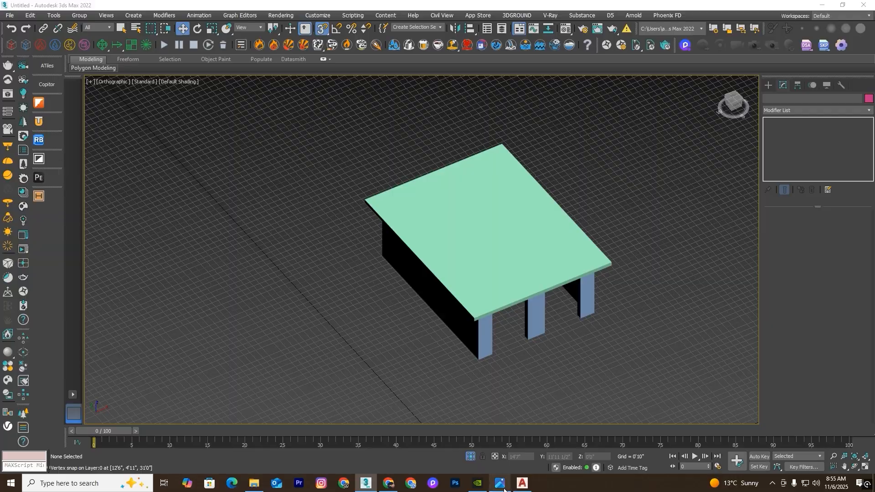
{"action": "left_click", "coordinate": [506, 485]}
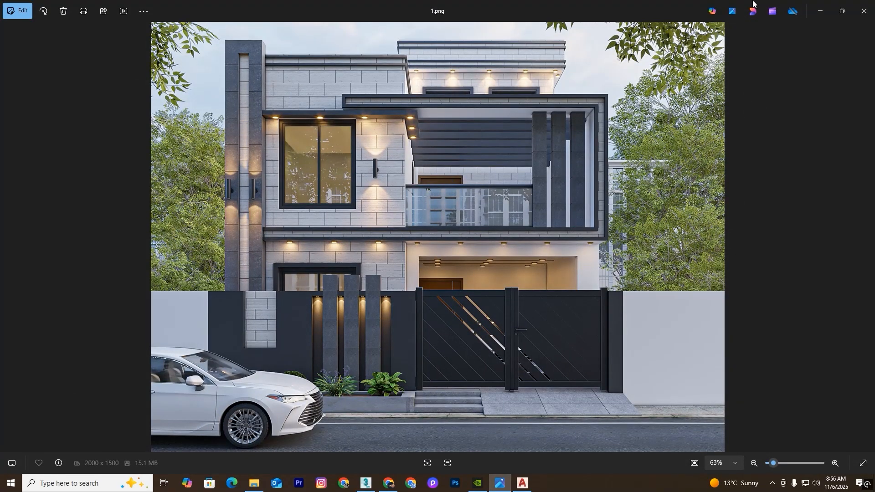
{"action": "left_click", "coordinate": [820, 11]}
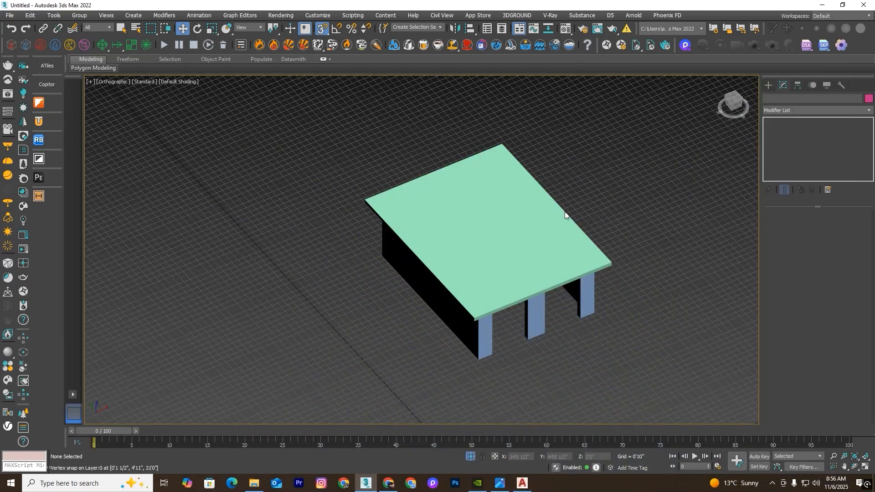
Step: Copy the roof slab about 4'0" upward and remove the Extrude modifier from the copy
{"action": "left_click", "coordinate": [564, 211]}
{"action": "key", "text": "F3"}
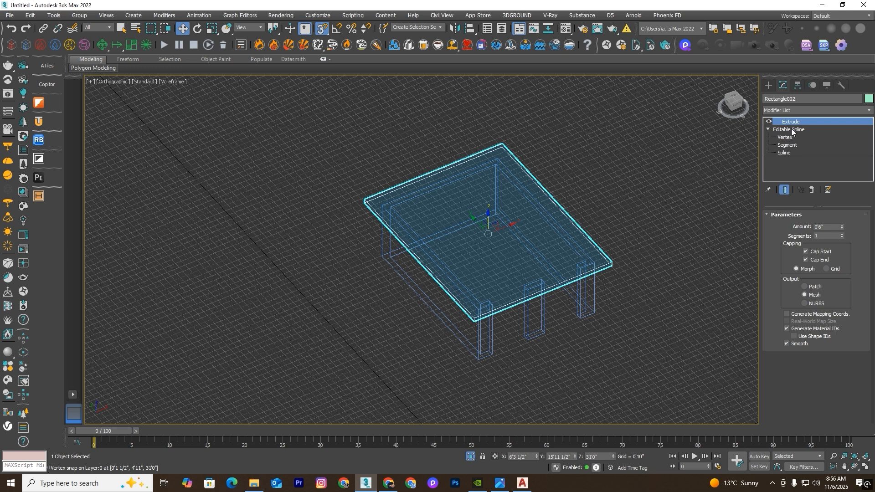
{"action": "left_click_drag", "start_coordinate": [488, 234], "coordinate": [496, 189], "text": "shift"}
{"action": "left_click", "coordinate": [448, 281]}
{"action": "left_click", "coordinate": [809, 190]}
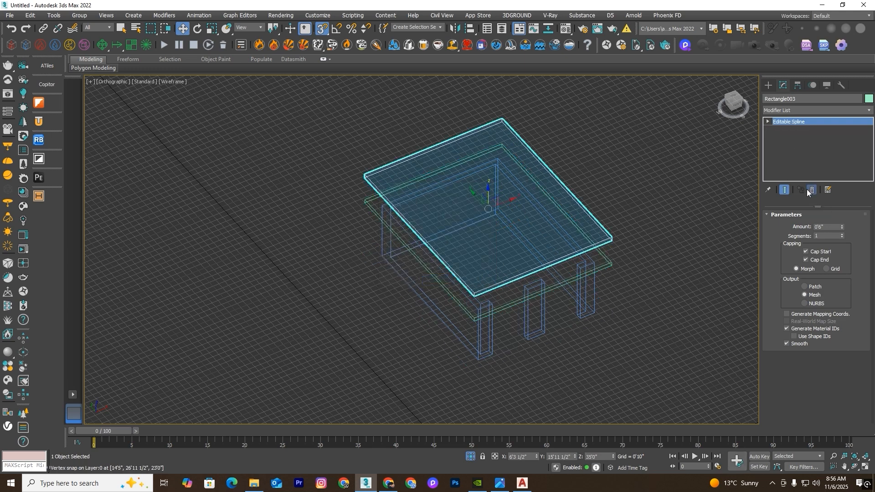
Step: Outline the copied slab's spline inward by 6" as a closed parapet profile
{"action": "key", "text": "F3"}
{"action": "left_click", "coordinate": [827, 247]}
{"action": "left_click_drag", "start_coordinate": [601, 199], "coordinate": [572, 214]}
{"action": "scroll", "coordinate": [834, 344], "scroll_direction": "down", "scroll_amount": 10}
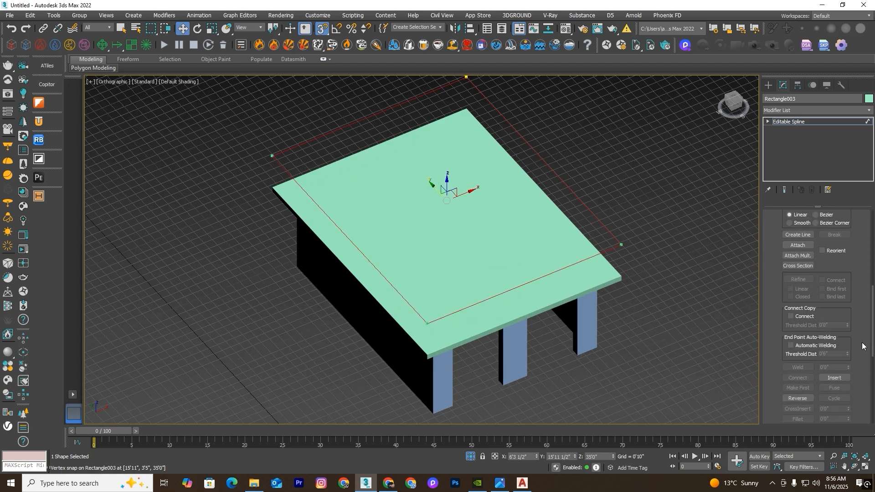
{"action": "left_click", "coordinate": [802, 341]}
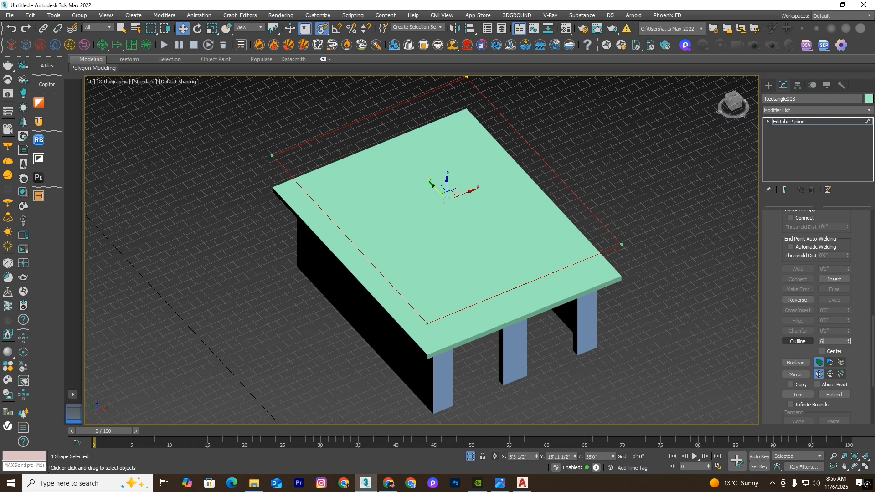
{"action": "key", "text": "Return"}
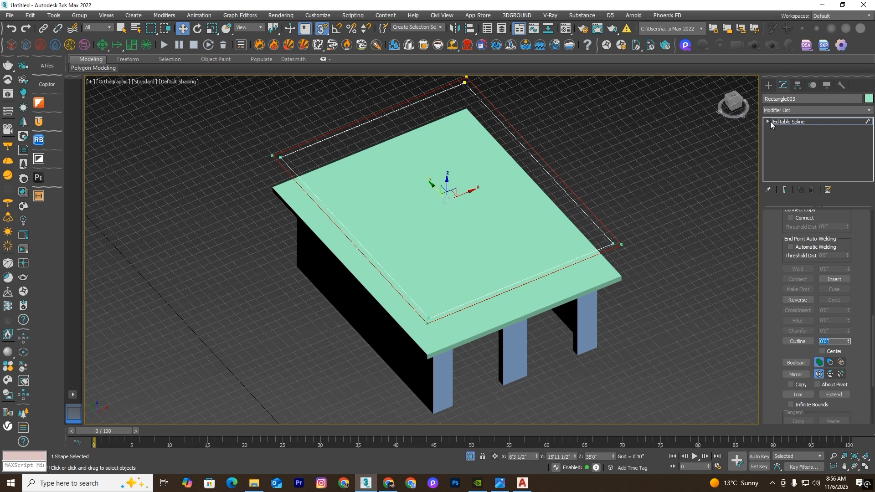
Step: Extrude the double-outlined parapet profile to a height of 2'6"
{"action": "left_click", "coordinate": [768, 122]}
{"action": "left_click", "coordinate": [788, 121]}
{"action": "left_click", "coordinate": [867, 111]}
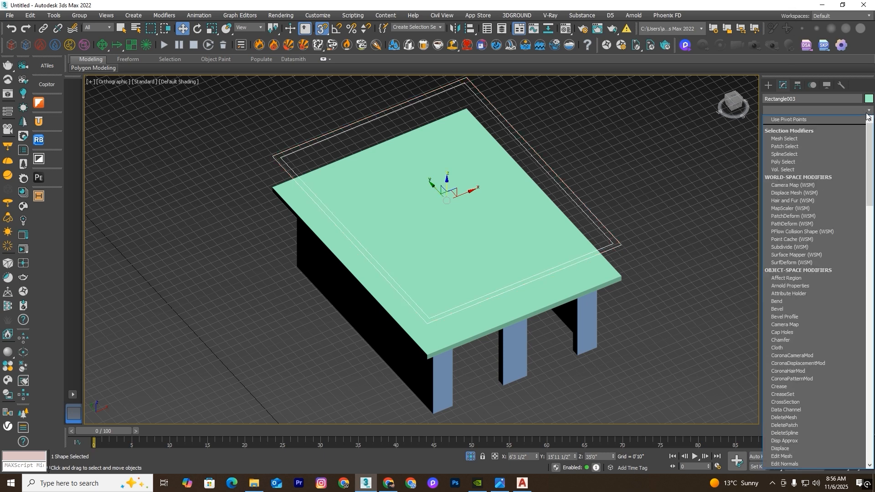
{"action": "type", "text": "ex"}
{"action": "left_click", "coordinate": [802, 119]}
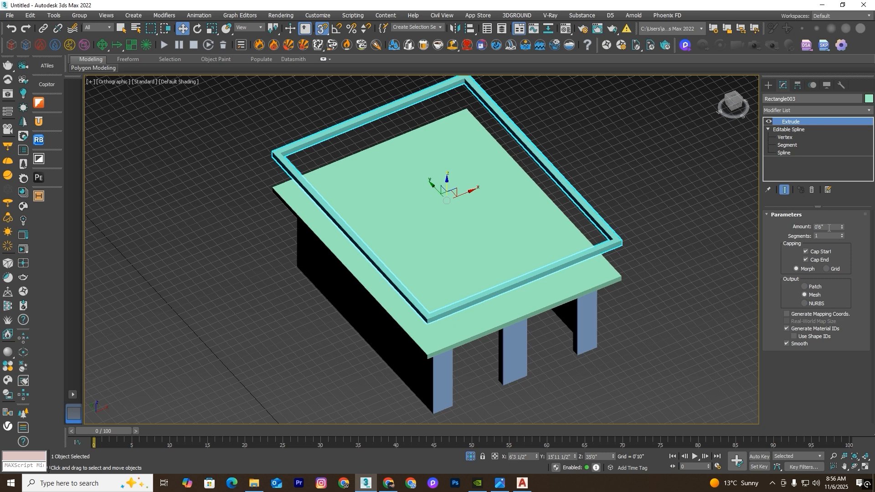
{"action": "type", "text": "2.5"}
{"action": "key", "text": "Return"}
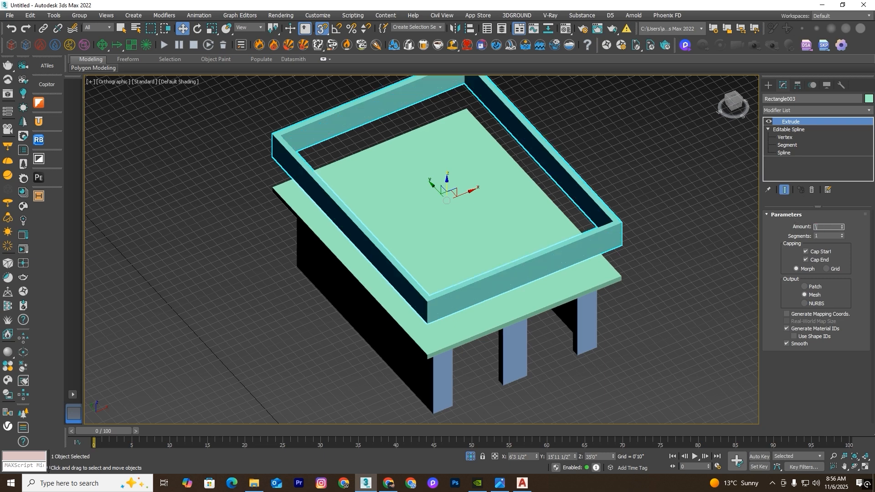
Step: Lower the parapet onto the top of the roof slab at Z 31'6" and deselect it
{"action": "left_click_drag", "start_coordinate": [616, 243], "coordinate": [635, 221]}
{"action": "left_click_drag", "start_coordinate": [622, 258], "coordinate": [621, 264]}
{"action": "scroll", "coordinate": [623, 284], "scroll_direction": "up", "scroll_amount": 5}
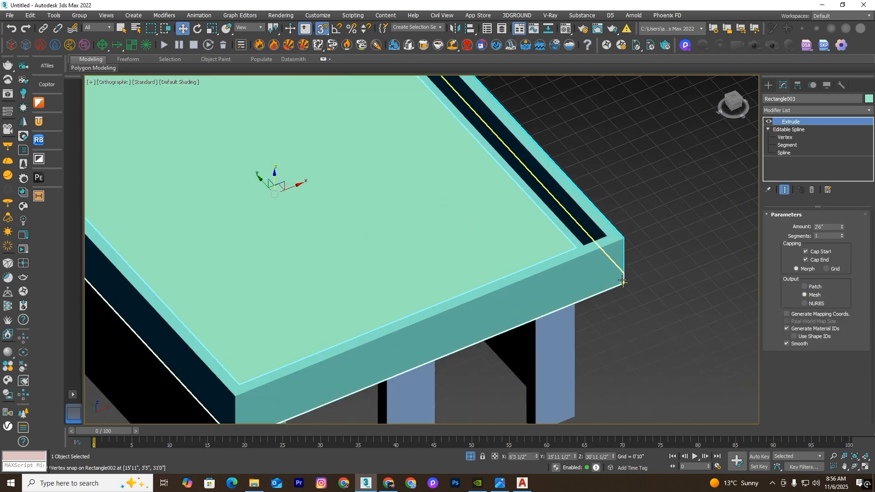
{"action": "left_click_drag", "start_coordinate": [622, 270], "coordinate": [621, 294]}
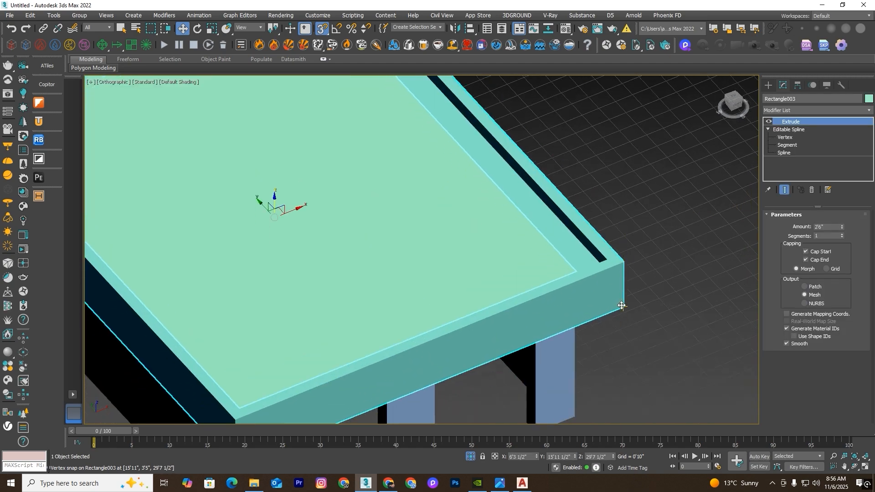
{"action": "scroll", "coordinate": [622, 293], "scroll_direction": "down", "scroll_amount": 7}
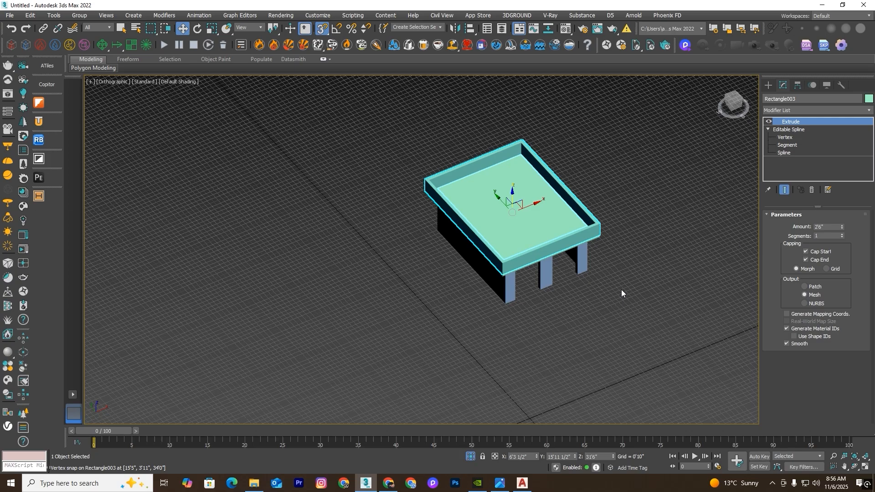
{"action": "left_click", "coordinate": [621, 290]}
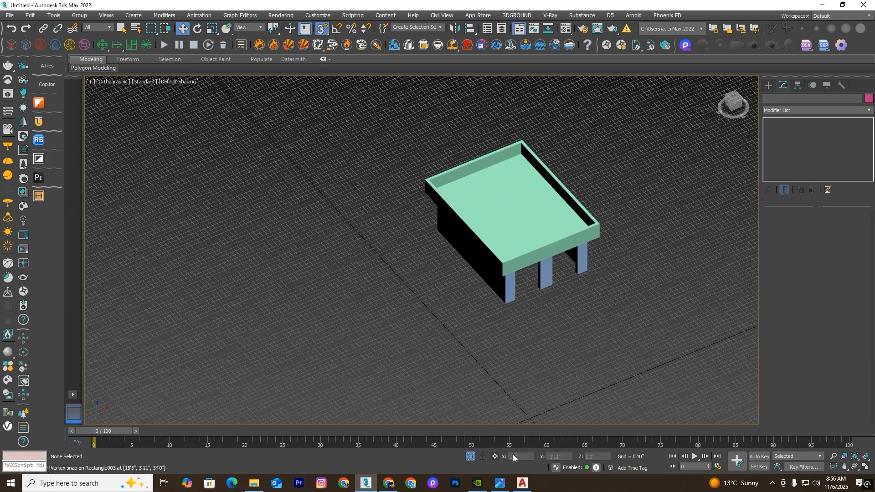
Step: End the isolation of the rooftop room so the whole house is shown again
{"action": "left_click", "coordinate": [471, 456]}
{"action": "scroll", "coordinate": [693, 302], "scroll_direction": "down", "scroll_amount": 5}
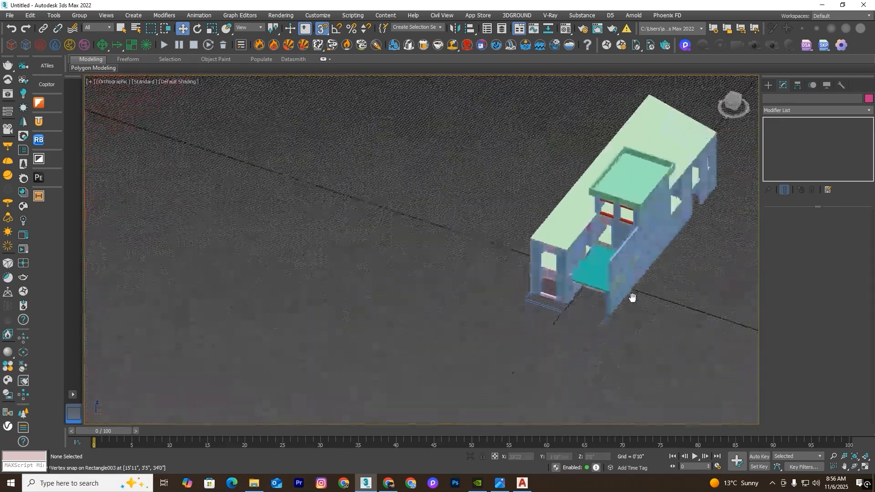
{"action": "scroll", "coordinate": [624, 240], "scroll_direction": "up", "scroll_amount": 8}
{"action": "scroll", "coordinate": [624, 240], "scroll_direction": "down", "scroll_amount": 3}
{"action": "scroll", "coordinate": [610, 233], "scroll_direction": "up", "scroll_amount": 5}
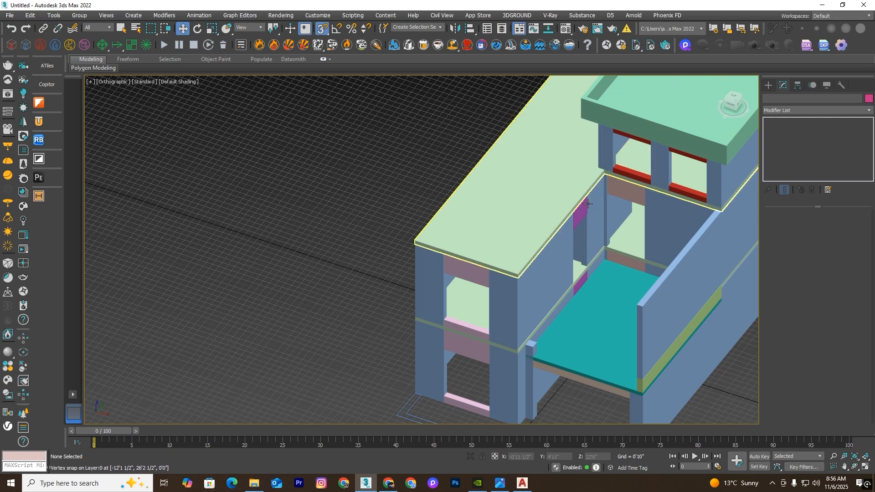
Step: Trace an open three-point line with vertex snap along the lower roof slab's inner side edge and front edge, starting beside the rooftop room
{"action": "left_click", "coordinate": [769, 85]}
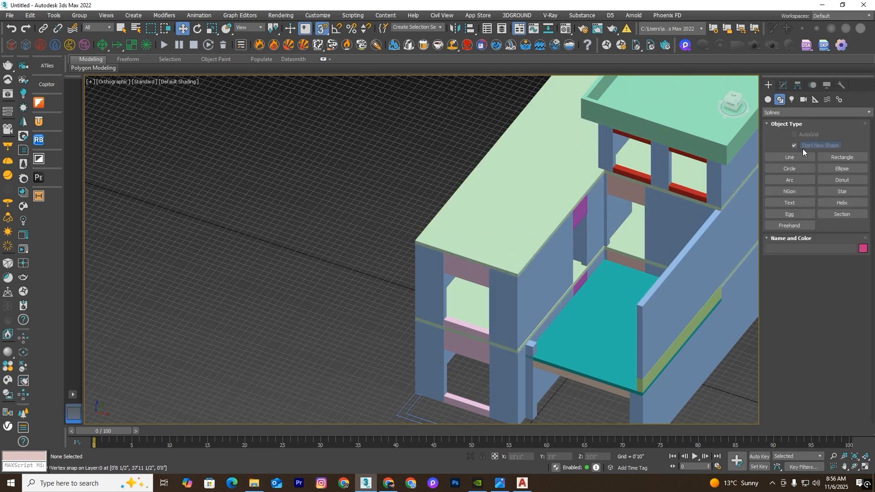
{"action": "left_click", "coordinate": [789, 157]}
{"action": "scroll", "coordinate": [695, 162], "scroll_direction": "up", "scroll_amount": 5}
{"action": "left_click", "coordinate": [695, 163]}
{"action": "scroll", "coordinate": [695, 163], "scroll_direction": "down", "scroll_amount": 5}
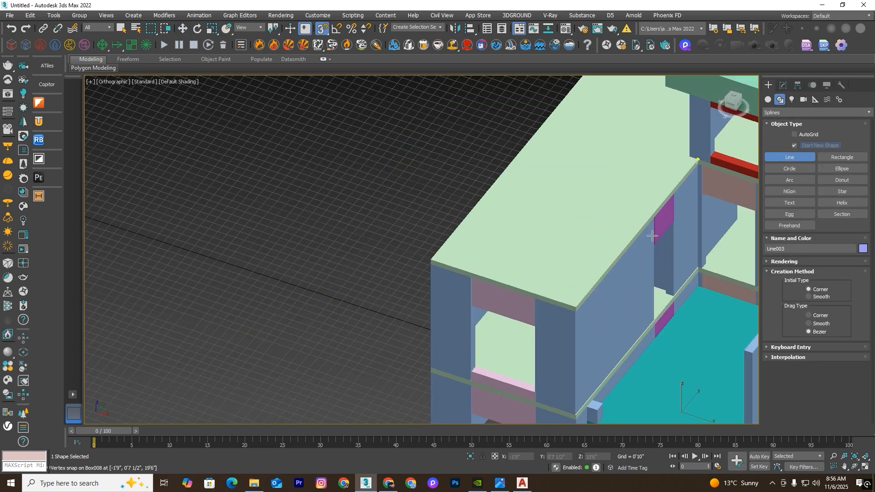
{"action": "scroll", "coordinate": [572, 307], "scroll_direction": "up", "scroll_amount": 5}
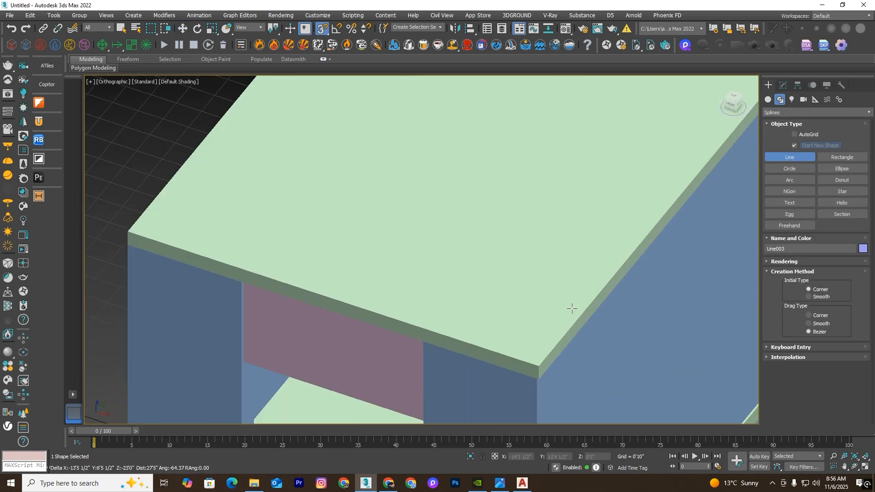
{"action": "left_click", "coordinate": [128, 231]}
{"action": "right_click", "coordinate": [303, 203]}
{"action": "right_click", "coordinate": [302, 203]}
Step: Switch the new roof-edge line to spline-level editing and select its whole spline
{"action": "left_click", "coordinate": [783, 86]}
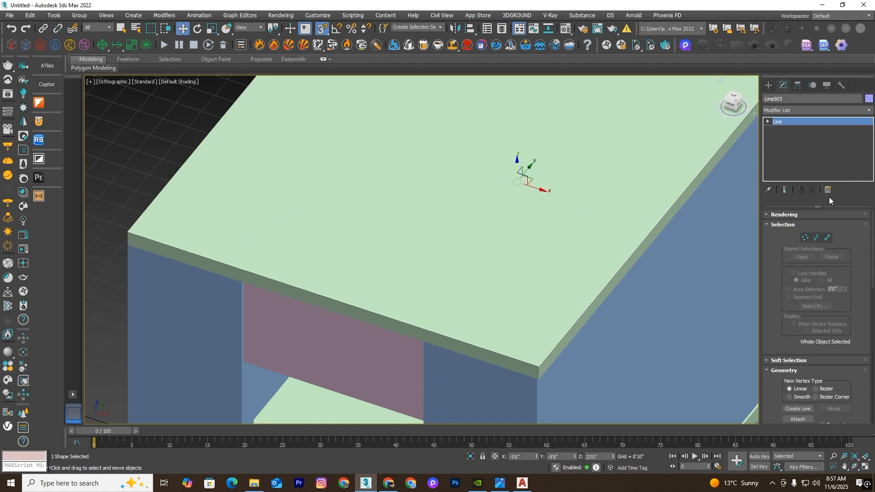
{"action": "left_click", "coordinate": [827, 237]}
{"action": "left_click_drag", "start_coordinate": [638, 249], "coordinate": [610, 236]}
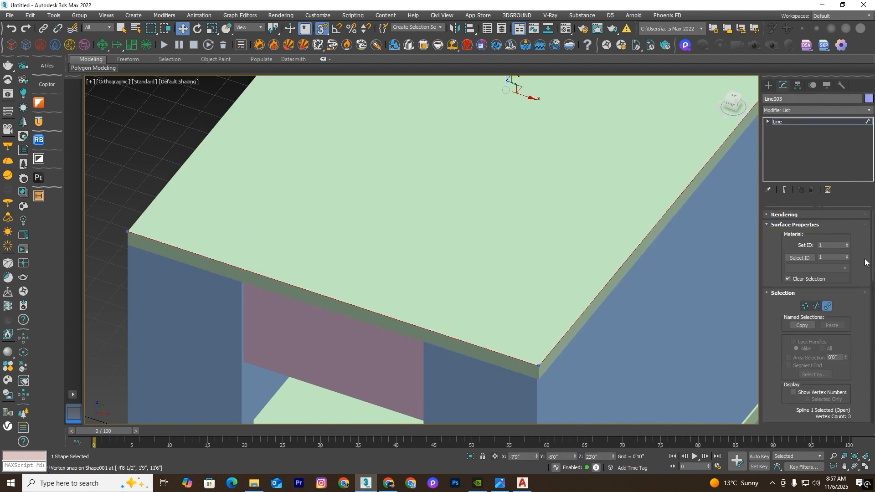
{"action": "left_click_drag", "start_coordinate": [872, 260], "coordinate": [869, 378]}
Step: Try to outline the roof-edge spline by a positive 6"
{"action": "left_click_drag", "start_coordinate": [838, 289], "coordinate": [802, 289]}
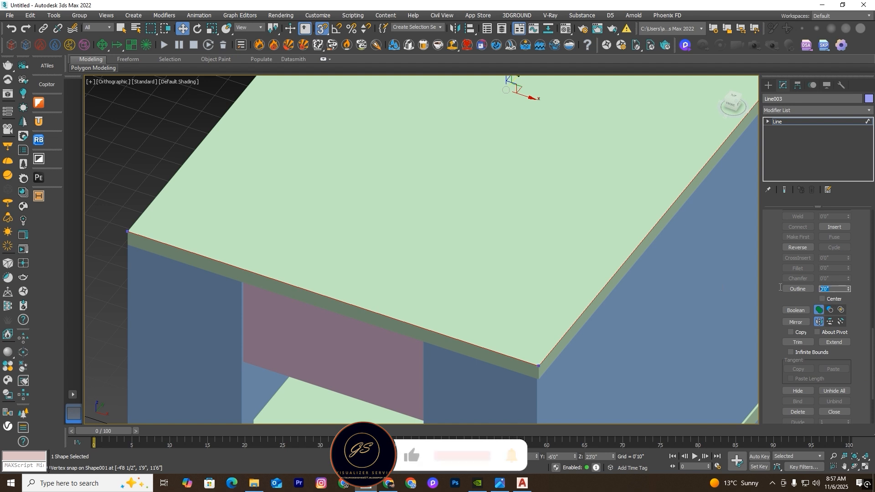
{"action": "type", "text": "6"}
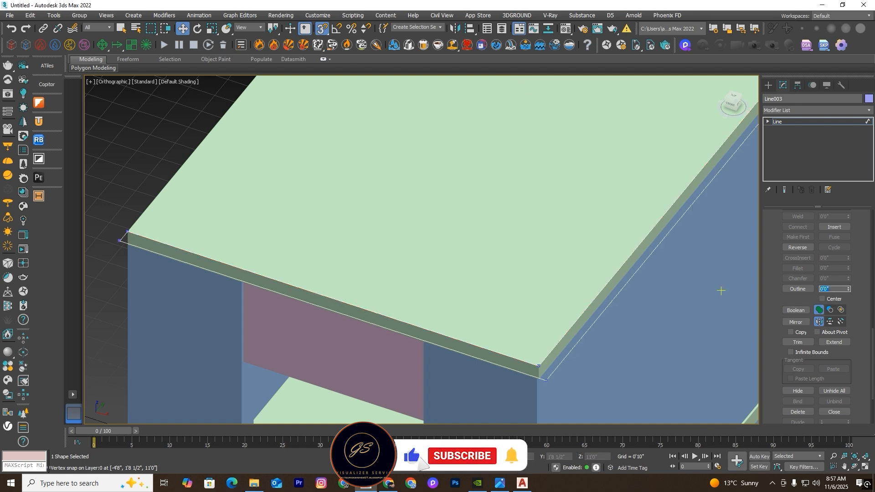
{"action": "key", "text": "ctrl+z"}
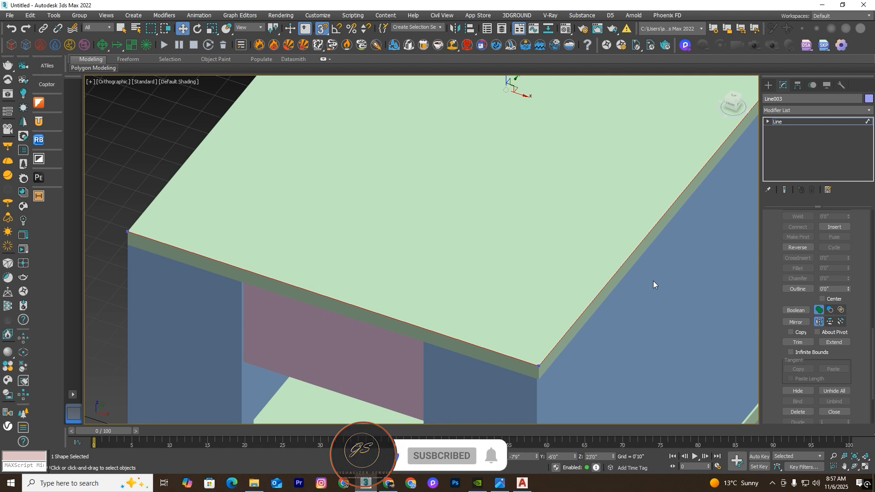
Step: Outline the roof-edge spline by -6" so the closed parapet profile lies inward on the roof slab
{"action": "key", "text": "F3"}
{"action": "scroll", "coordinate": [628, 259], "scroll_direction": "down", "scroll_amount": 2}
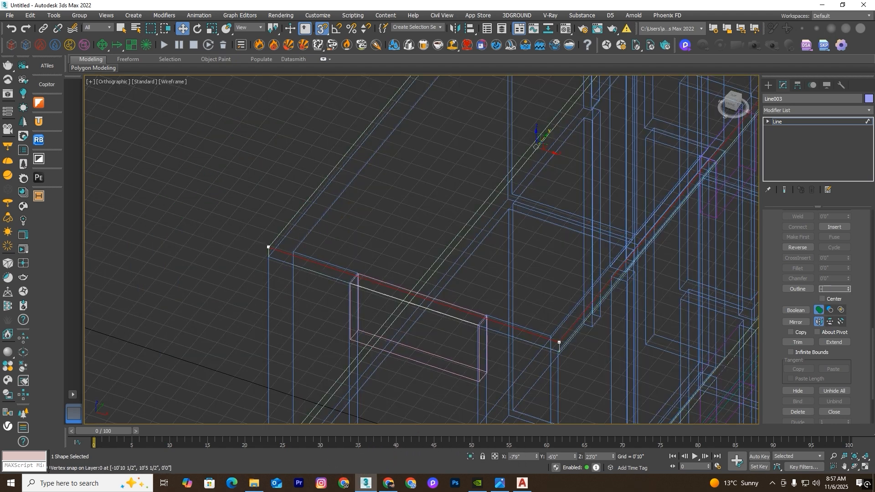
{"action": "key", "text": "Return"}
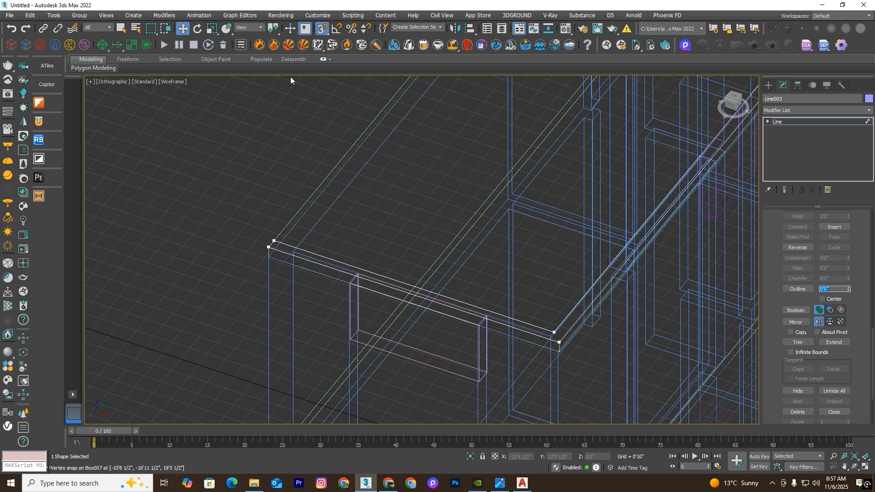
{"action": "key", "text": "F3"}
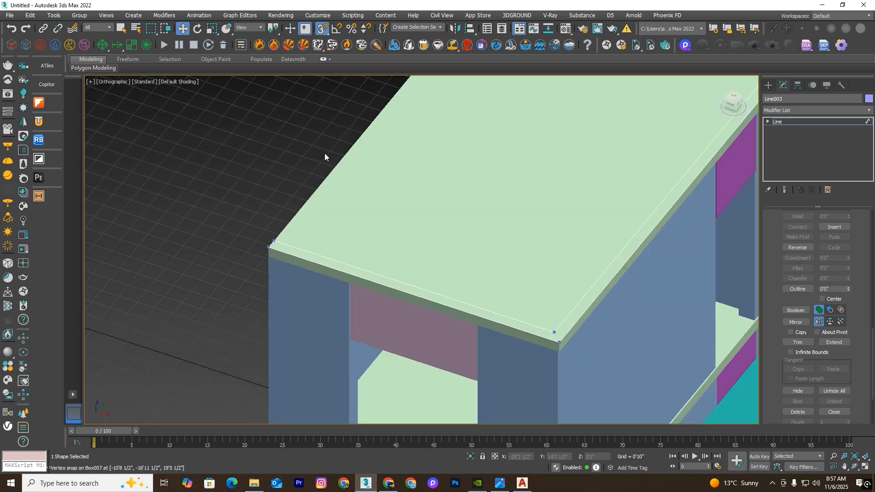
Step: Extrude the outlined profile into a 2'6" high parapet along the lower roof's front and side edges, and deselect it
{"action": "left_click", "coordinate": [767, 122]}
{"action": "left_click", "coordinate": [790, 146]}
{"action": "left_click", "coordinate": [864, 110]}
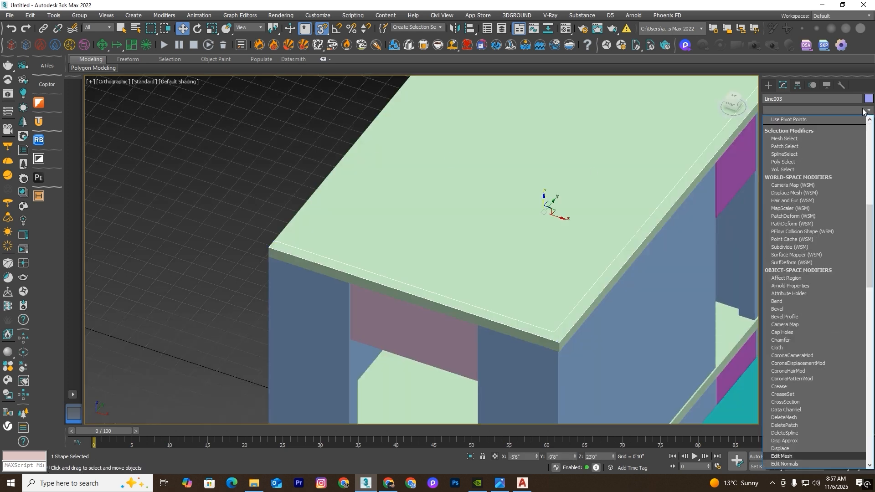
{"action": "key", "text": "x"}
{"action": "left_click", "coordinate": [790, 121]}
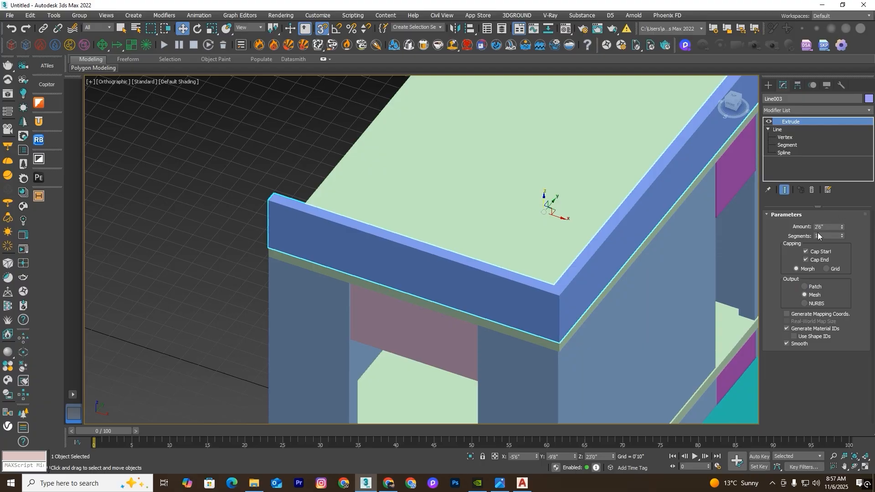
{"action": "scroll", "coordinate": [510, 216], "scroll_direction": "down", "scroll_amount": 6}
{"action": "mouse_move", "coordinate": [519, 246]}
{"action": "middle_mouse_down", "text": "alt"}
{"action": "mouse_move", "coordinate": [606, 255]}
{"action": "mouse_move", "coordinate": [593, 241]}
{"action": "mouse_move", "coordinate": [508, 239]}
{"action": "mouse_move", "coordinate": [581, 251]}
{"action": "mouse_move", "coordinate": [512, 262]}
{"action": "middle_mouse_up", "text": "alt"}
{"action": "left_click", "coordinate": [700, 370]}
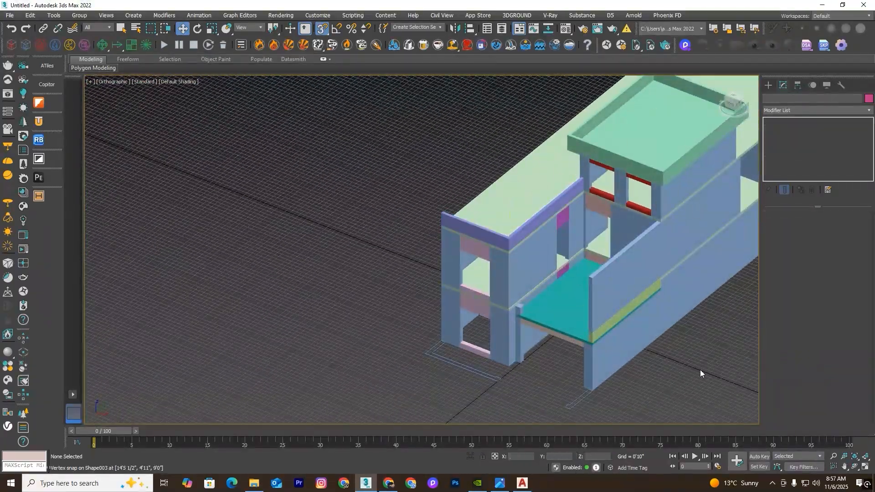
Step: Examine the house in plan and from above, and compare it with the front façade in the reference render
{"action": "key", "text": "t"}
{"action": "key", "text": "F3"}
{"action": "scroll", "coordinate": [597, 217], "scroll_direction": "down", "scroll_amount": 5}
{"action": "scroll", "coordinate": [507, 328], "scroll_direction": "up", "scroll_amount": 6}
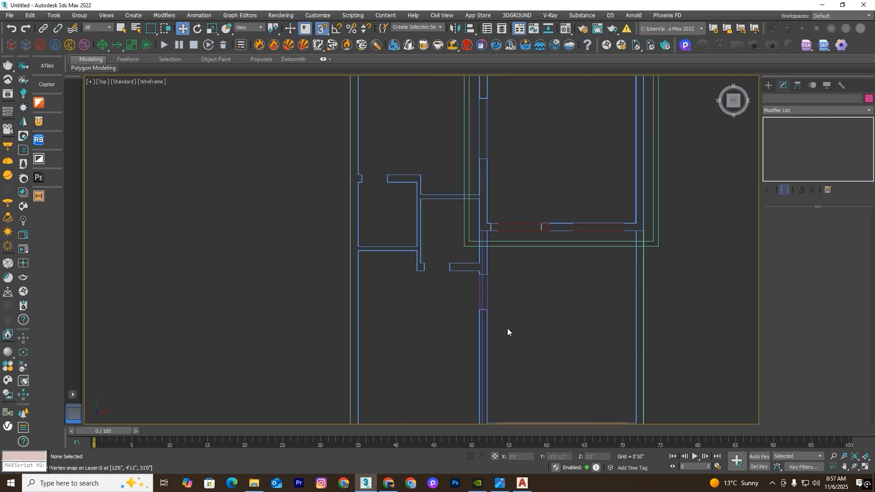
{"action": "scroll", "coordinate": [507, 328], "scroll_direction": "down", "scroll_amount": 4}
{"action": "key", "text": "F3"}
{"action": "mouse_move", "coordinate": [527, 287]}
{"action": "middle_mouse_down", "text": "alt"}
{"action": "mouse_move", "coordinate": [587, 310]}
{"action": "mouse_move", "coordinate": [616, 289]}
{"action": "middle_mouse_up", "text": "alt"}
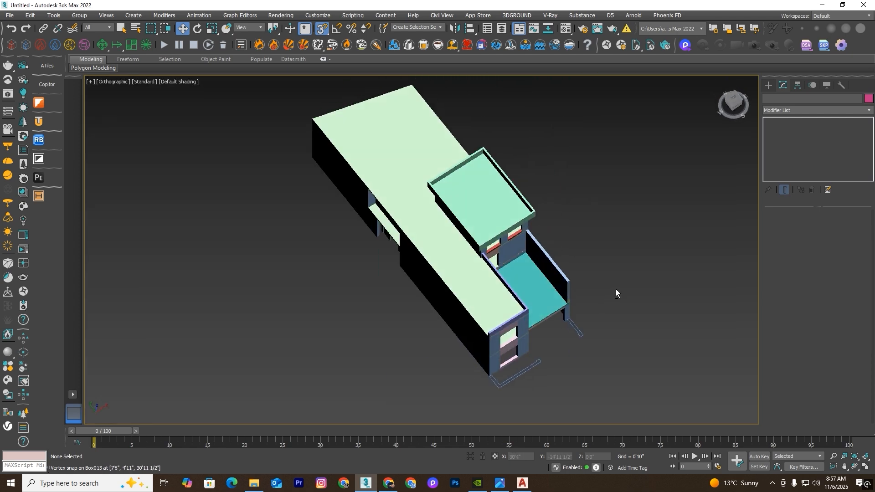
{"action": "key", "text": "alt+Tab"}
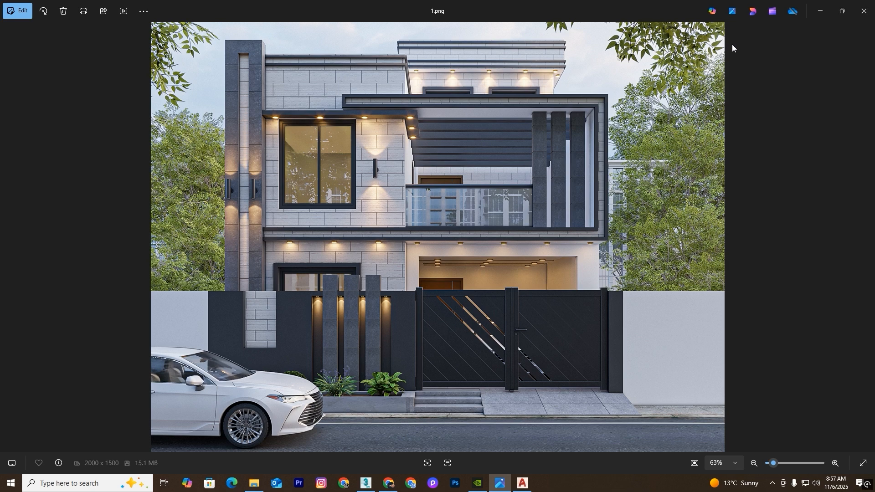
{"action": "left_click", "coordinate": [820, 11]}
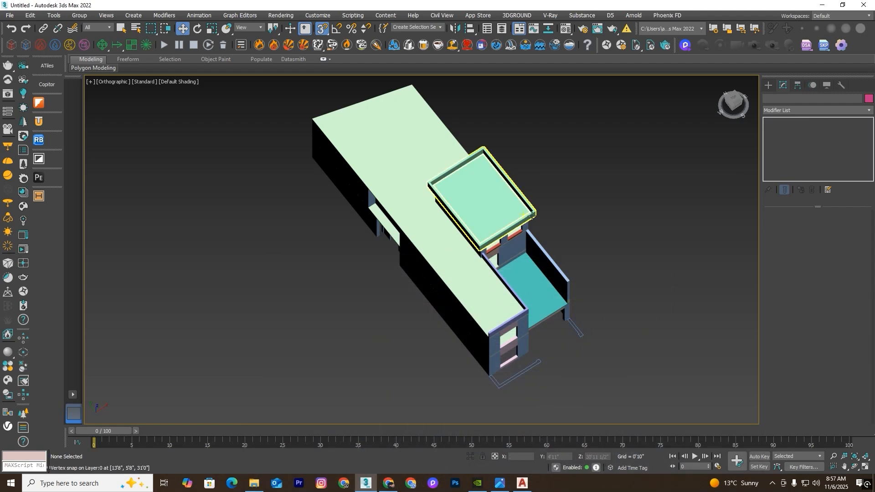
Step: Convert the ground-floor front window's sill box to an Editable Poly
{"action": "scroll", "coordinate": [518, 374], "scroll_direction": "up", "scroll_amount": 3}
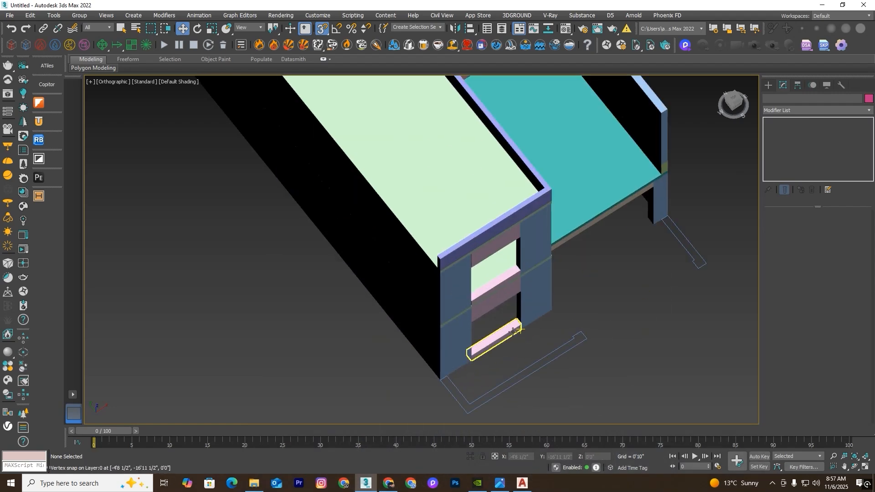
{"action": "left_click", "coordinate": [513, 332]}
{"action": "scroll", "coordinate": [654, 252], "scroll_direction": "down", "scroll_amount": 4}
{"action": "right_click", "coordinate": [637, 286]}
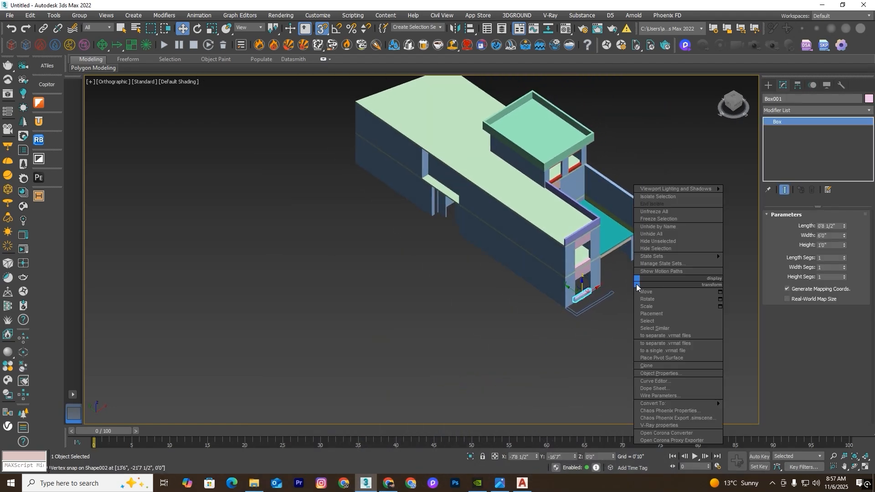
{"action": "mouse_move", "coordinate": [678, 403]}
{"action": "left_click", "coordinate": [754, 411]}
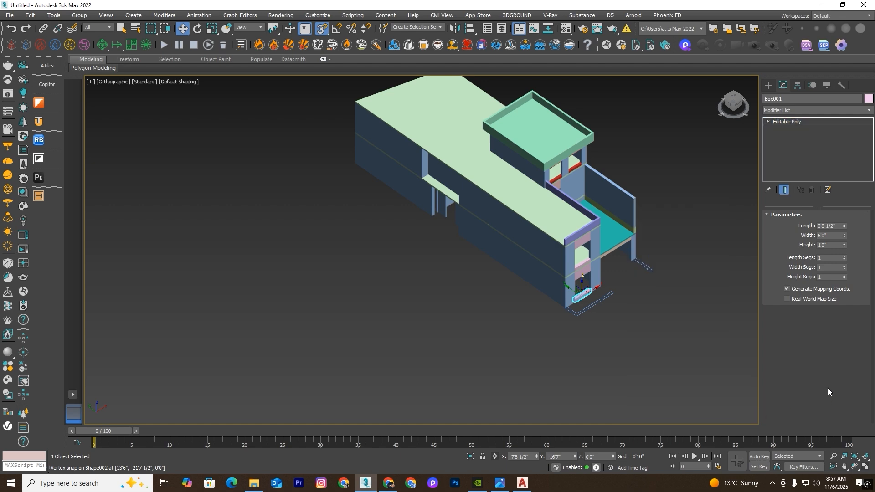
Step: Attach the front bay's spandrel, upper sill, lintel, floor and roof slabs, and parapet to the converted sill mesh
{"action": "scroll", "coordinate": [827, 388], "scroll_direction": "down", "scroll_amount": 2}
{"action": "left_click", "coordinate": [794, 360]}
{"action": "scroll", "coordinate": [573, 254], "scroll_direction": "up", "scroll_amount": 6}
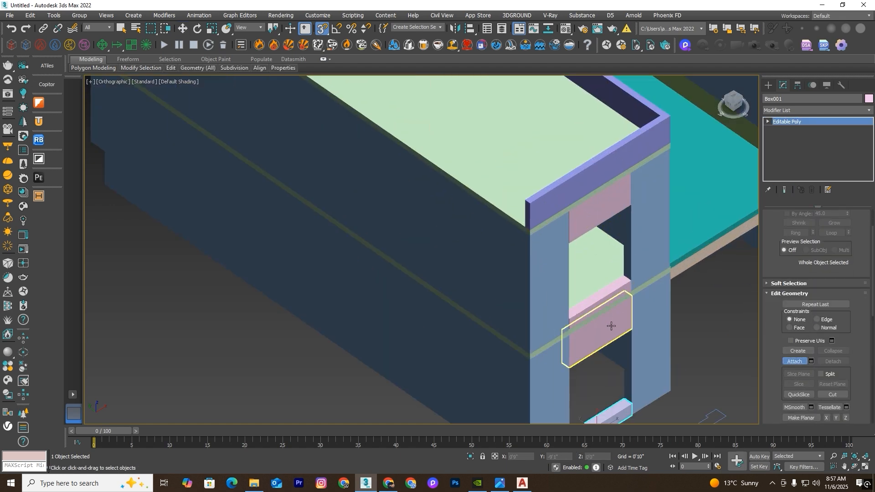
{"action": "left_click", "coordinate": [611, 326]}
{"action": "left_click", "coordinate": [620, 291]}
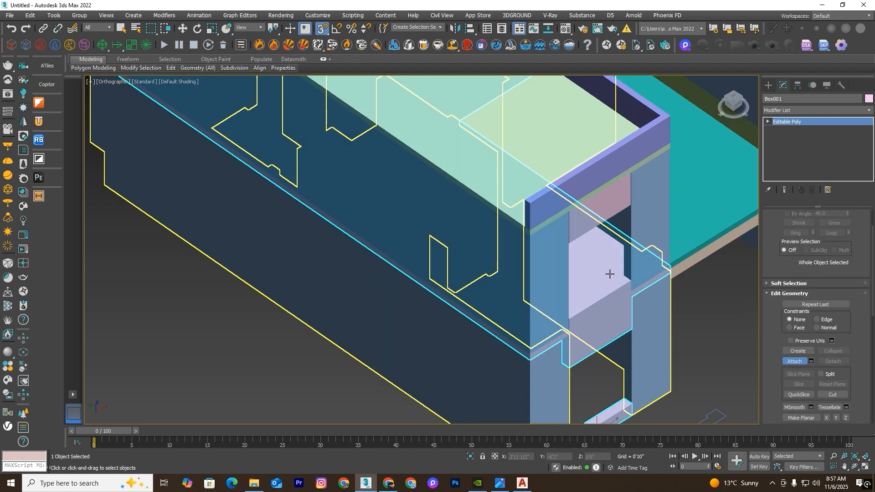
{"action": "left_click", "coordinate": [595, 203]}
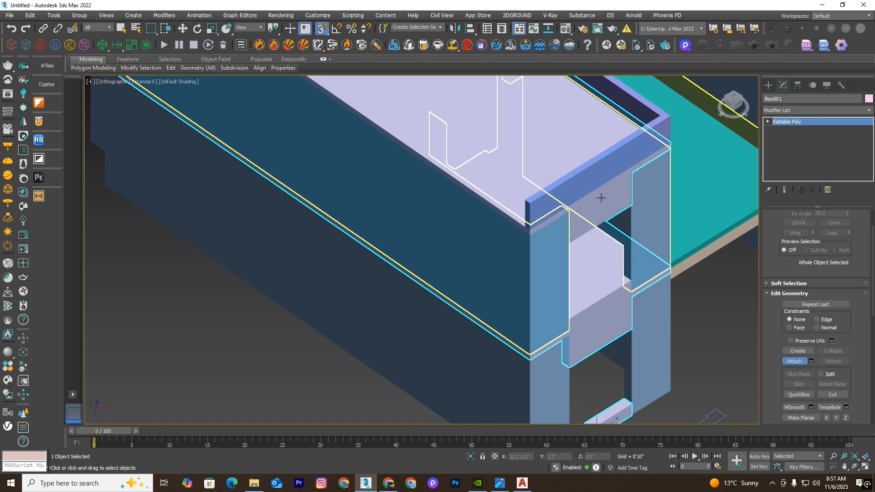
{"action": "left_click", "coordinate": [549, 200]}
{"action": "scroll", "coordinate": [568, 223], "scroll_direction": "up", "scroll_amount": 3}
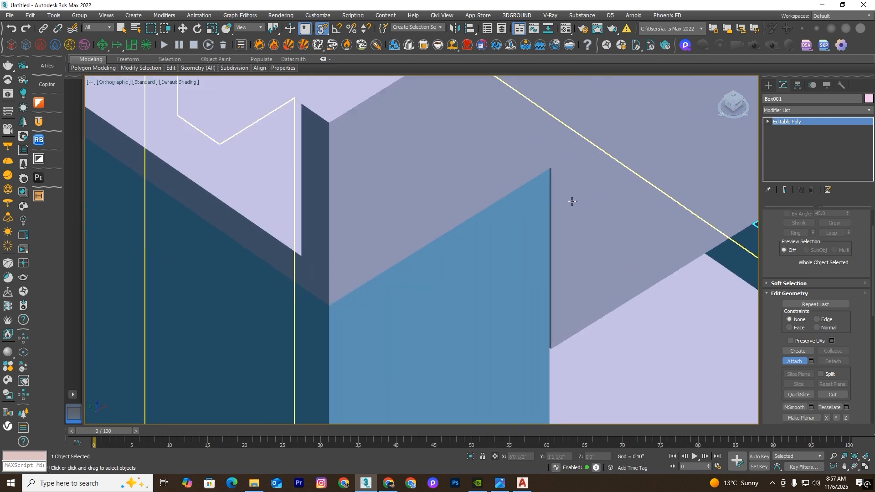
{"action": "scroll", "coordinate": [570, 197], "scroll_direction": "down", "scroll_amount": 4}
{"action": "scroll", "coordinate": [630, 287], "scroll_direction": "down", "scroll_amount": 2}
{"action": "right_click", "coordinate": [653, 291]}
{"action": "left_click", "coordinate": [652, 291]}
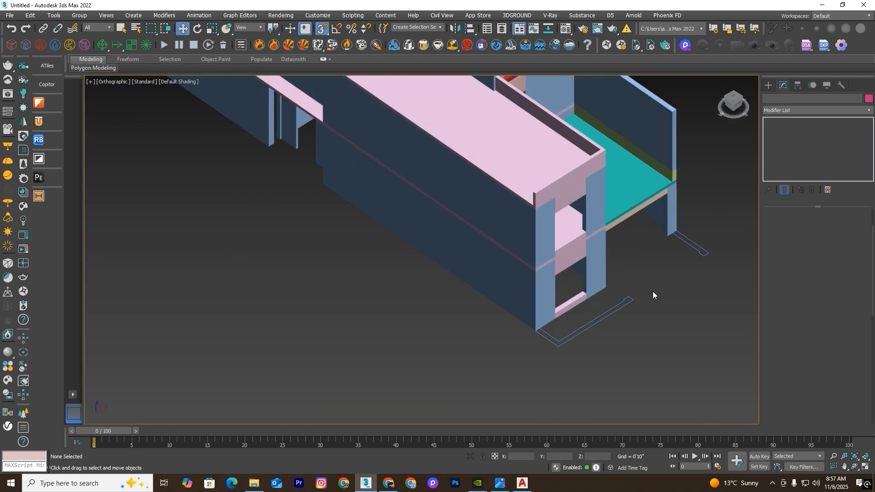
Step: Isolate the upper-floor walls together with the attached slab-and-parapet mesh, and deselect them in the plan view
{"action": "left_click", "coordinate": [590, 204]}
{"action": "scroll", "coordinate": [549, 207], "scroll_direction": "up", "scroll_amount": 3}
{"action": "left_click", "coordinate": [587, 214], "text": "ctrl"}
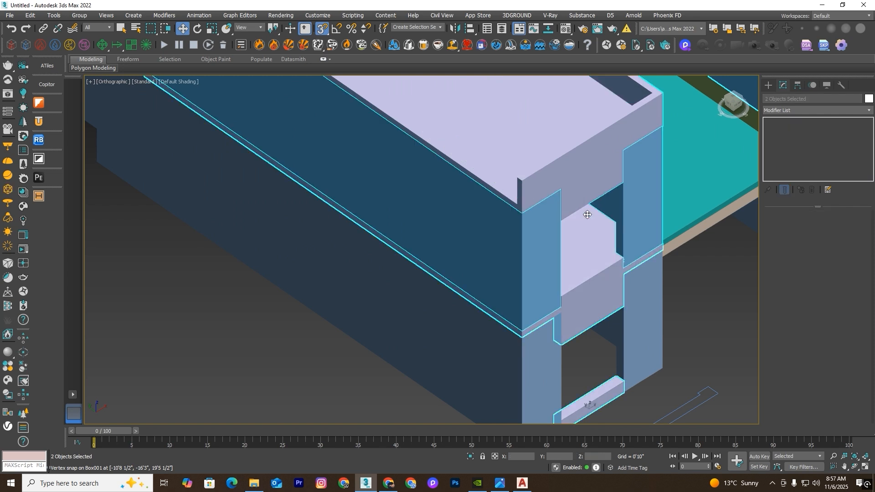
{"action": "left_click", "coordinate": [469, 458]}
{"action": "key", "text": "t"}
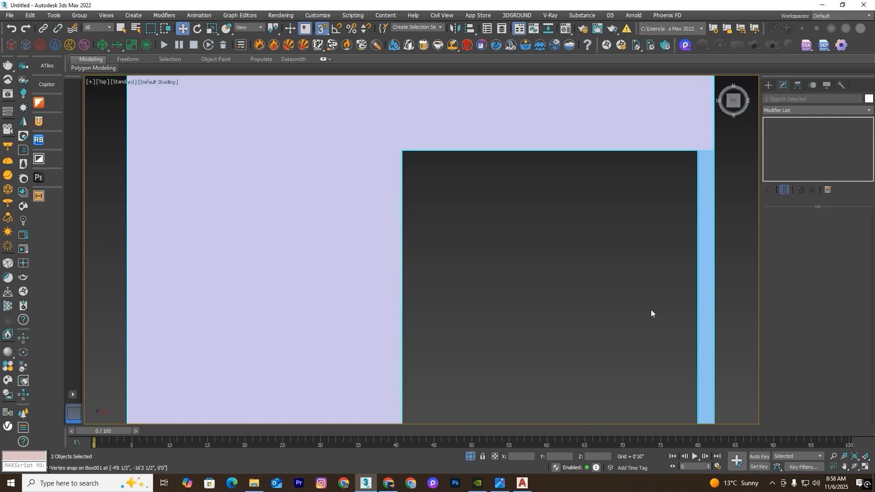
{"action": "left_click", "coordinate": [651, 310]}
Step: Select the combined slab-and-parapet mesh at the front window in the wireframe plan
{"action": "key", "text": "F3"}
{"action": "scroll", "coordinate": [600, 187], "scroll_direction": "down", "scroll_amount": 6}
{"action": "scroll", "coordinate": [558, 182], "scroll_direction": "up", "scroll_amount": 6}
{"action": "scroll", "coordinate": [563, 299], "scroll_direction": "down", "scroll_amount": 2}
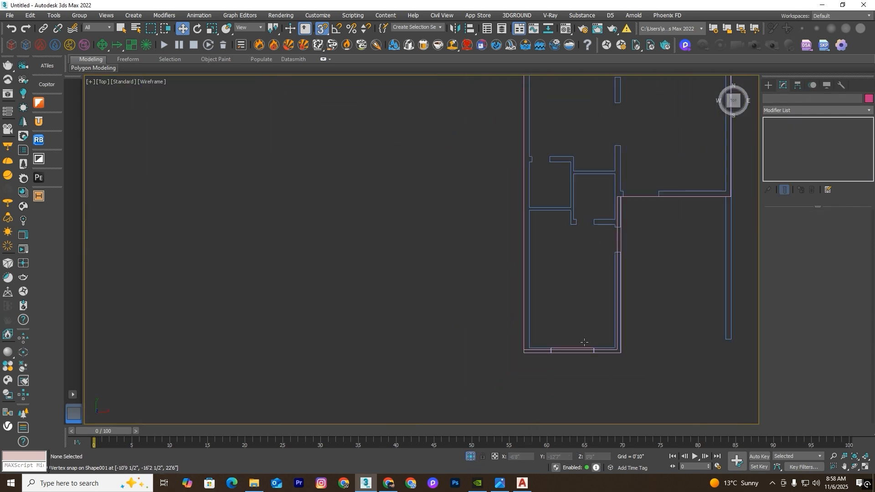
{"action": "scroll", "coordinate": [613, 247], "scroll_direction": "up", "scroll_amount": 6}
{"action": "left_click", "coordinate": [600, 178]}
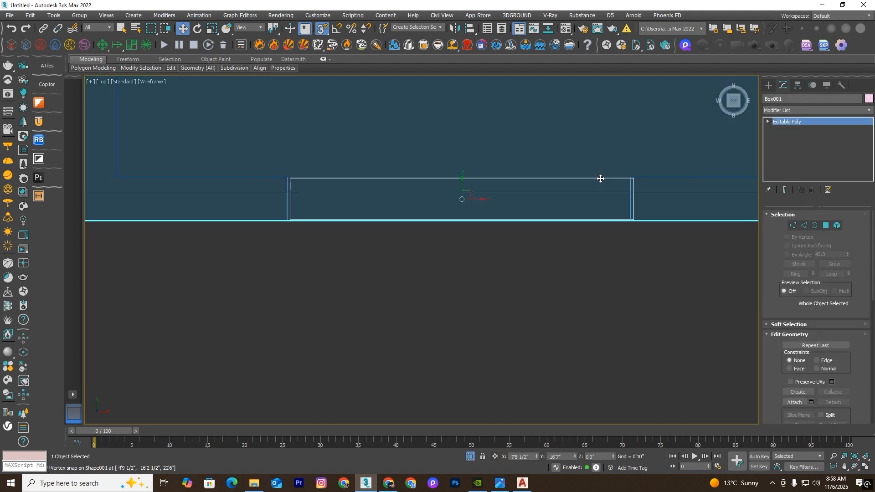
Step: Select the upper front window's sill and lintel elements and move them along X to line up with the window opening's east edge
{"action": "mouse_move", "coordinate": [691, 244]}
{"action": "middle_mouse_down", "text": "alt"}
{"action": "mouse_move", "coordinate": [601, 233]}
{"action": "mouse_move", "coordinate": [446, 274]}
{"action": "middle_mouse_up", "text": "alt"}
{"action": "key", "text": "F3"}
{"action": "scroll", "coordinate": [446, 274], "scroll_direction": "down", "scroll_amount": 8}
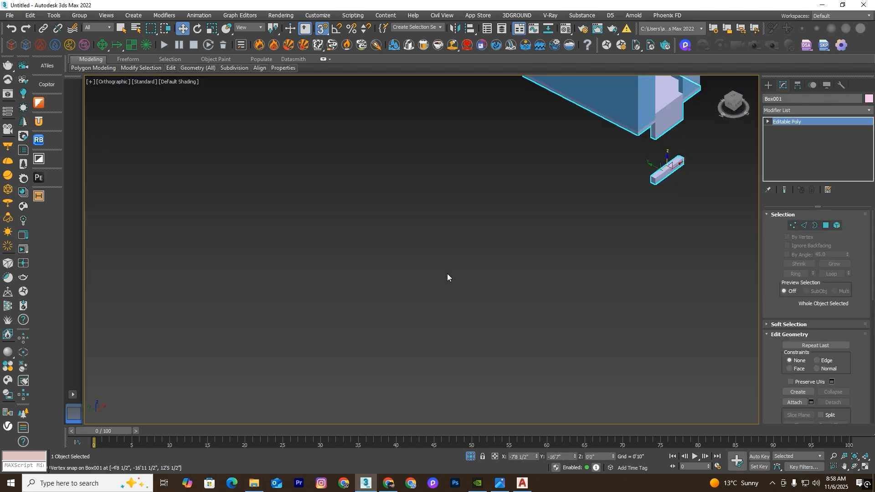
{"action": "scroll", "coordinate": [451, 278], "scroll_direction": "down", "scroll_amount": 3}
{"action": "scroll", "coordinate": [565, 242], "scroll_direction": "up", "scroll_amount": 4}
{"action": "scroll", "coordinate": [556, 283], "scroll_direction": "down", "scroll_amount": 2}
{"action": "scroll", "coordinate": [584, 289], "scroll_direction": "up", "scroll_amount": 6}
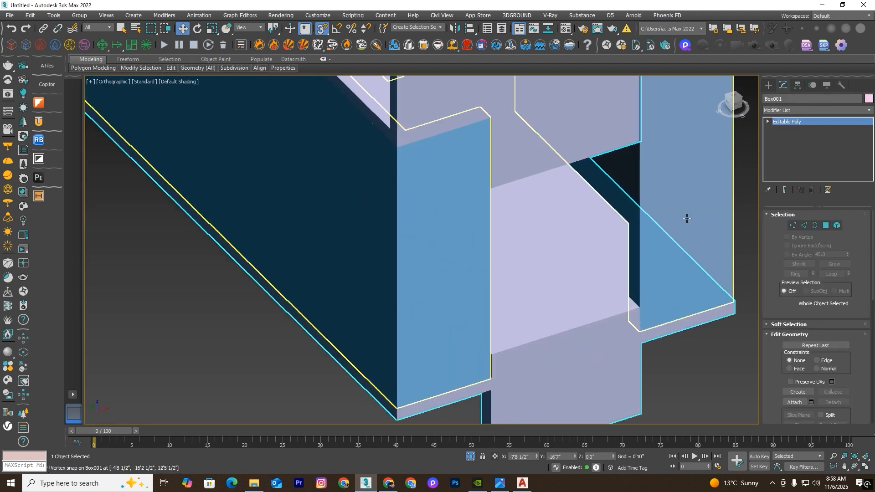
{"action": "left_click", "coordinate": [837, 225]}
{"action": "left_click", "coordinate": [618, 312]}
{"action": "left_click", "coordinate": [595, 153], "text": "ctrl"}
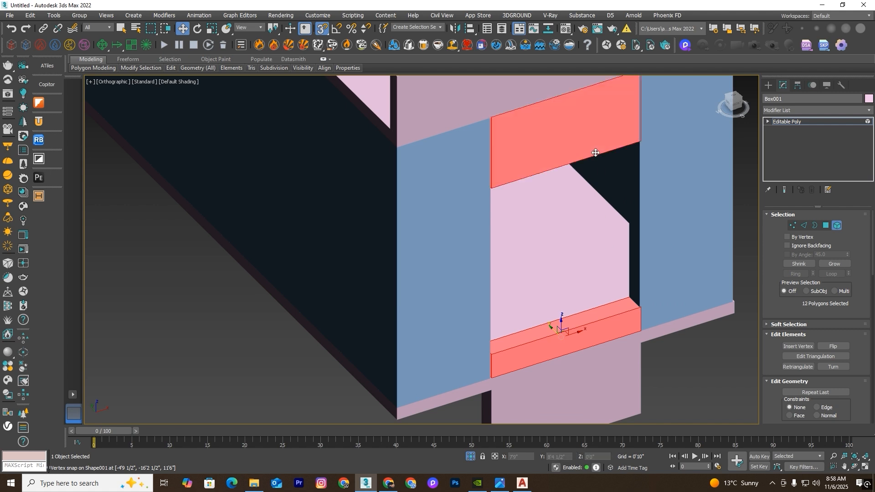
{"action": "key", "text": "t"}
{"action": "scroll", "coordinate": [581, 233], "scroll_direction": "down", "scroll_amount": 5}
{"action": "key", "text": "F3"}
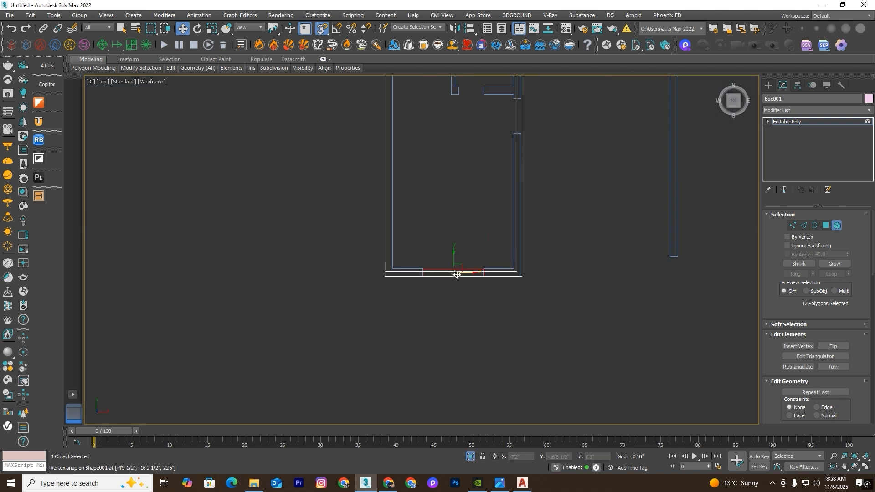
{"action": "scroll", "coordinate": [473, 265], "scroll_direction": "up", "scroll_amount": 2}
{"action": "scroll", "coordinate": [344, 259], "scroll_direction": "up", "scroll_amount": 3}
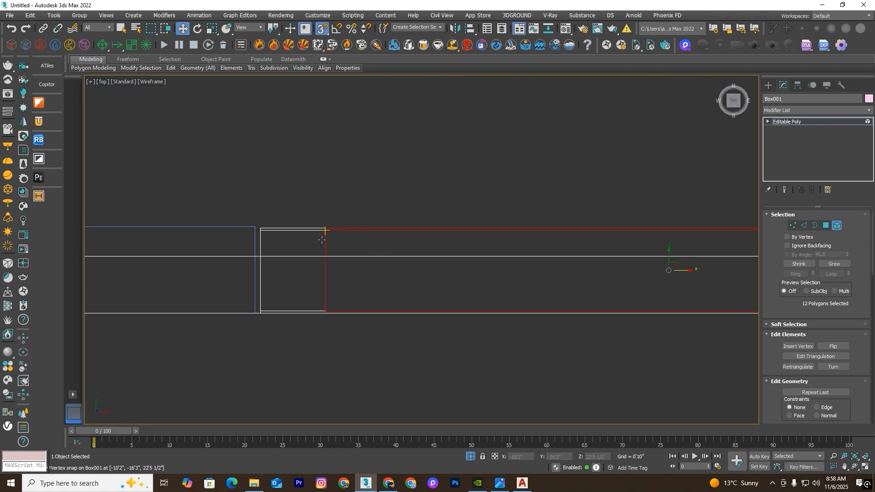
{"action": "left_click_drag", "start_coordinate": [678, 271], "coordinate": [518, 271]}
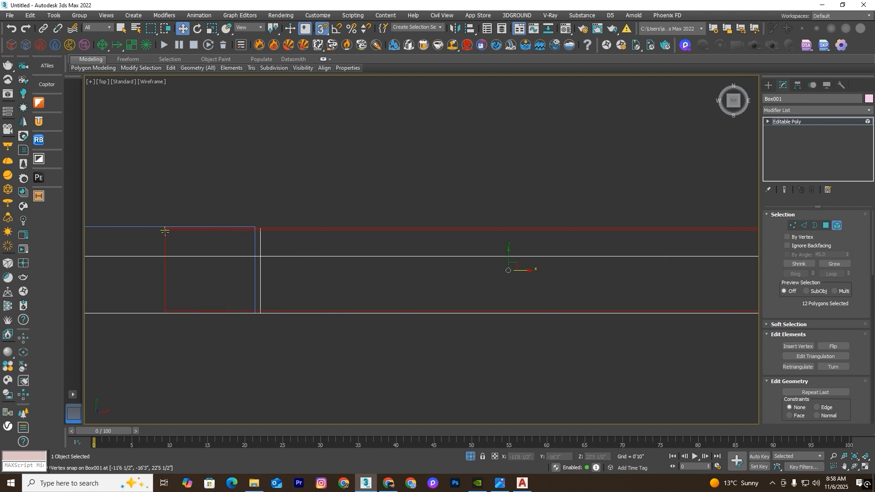
{"action": "left_click_drag", "start_coordinate": [165, 231], "coordinate": [224, 231]}
{"action": "scroll", "coordinate": [407, 231], "scroll_direction": "down", "scroll_amount": 3}
{"action": "left_click", "coordinate": [461, 231]}
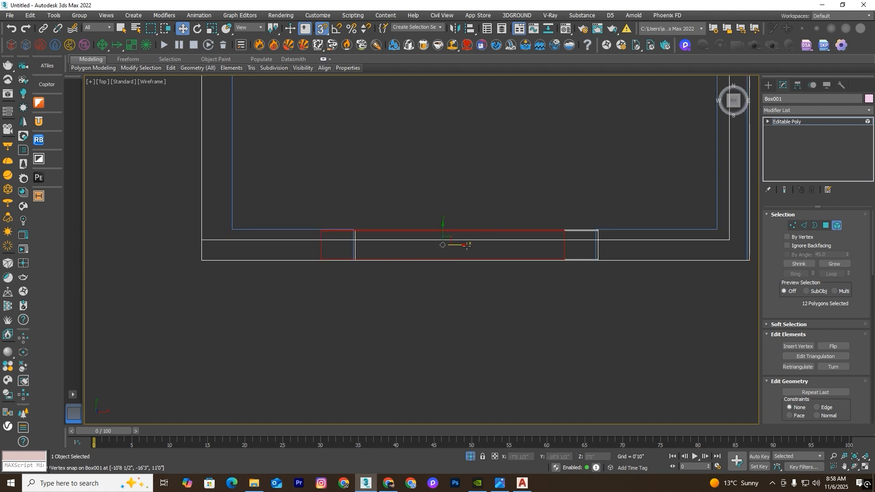
{"action": "mouse_move", "coordinate": [459, 246]}
{"action": "left_mouse_down"}
{"action": "mouse_move", "coordinate": [102, 245]}
{"action": "mouse_move", "coordinate": [173, 248]}
{"action": "mouse_move", "coordinate": [165, 261]}
{"action": "mouse_move", "coordinate": [498, 275]}
{"action": "mouse_move", "coordinate": [591, 259]}
{"action": "left_mouse_up"}
{"action": "key", "text": "F3"}
{"action": "middle_click_drag", "start_coordinate": [574, 319], "coordinate": [619, 339], "text": "alt"}
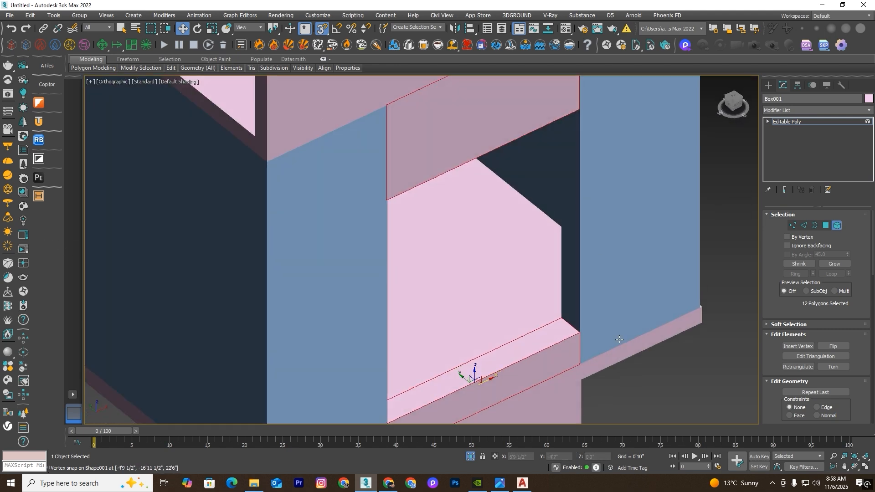
Step: Examine how the repositioned sill and lintel fit between the upper-floor front walls in a shaded 3D view
{"action": "left_click", "coordinate": [619, 340]}
{"action": "scroll", "coordinate": [547, 327], "scroll_direction": "up", "scroll_amount": 3}
{"action": "scroll", "coordinate": [592, 315], "scroll_direction": "down", "scroll_amount": 5}
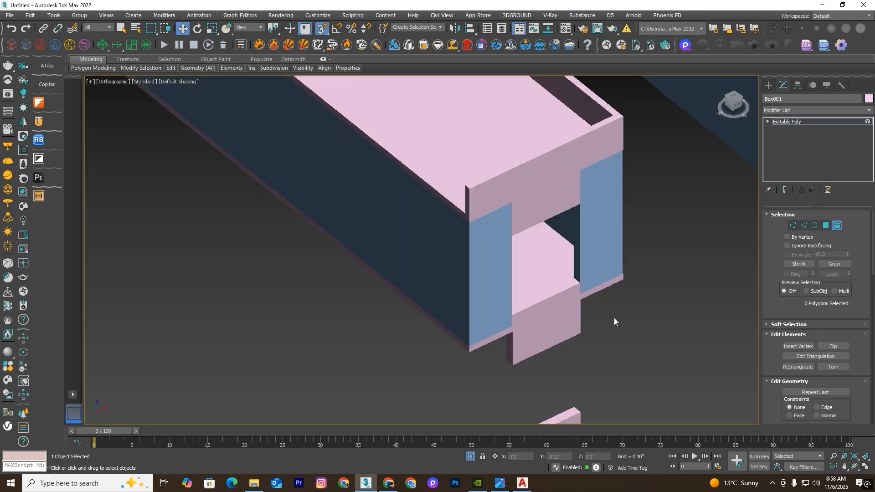
{"action": "scroll", "coordinate": [605, 315], "scroll_direction": "up", "scroll_amount": 4}
{"action": "middle_click_drag", "start_coordinate": [592, 304], "coordinate": [654, 272], "text": "alt"}
{"action": "middle_click_drag", "start_coordinate": [664, 109], "coordinate": [589, 241]}
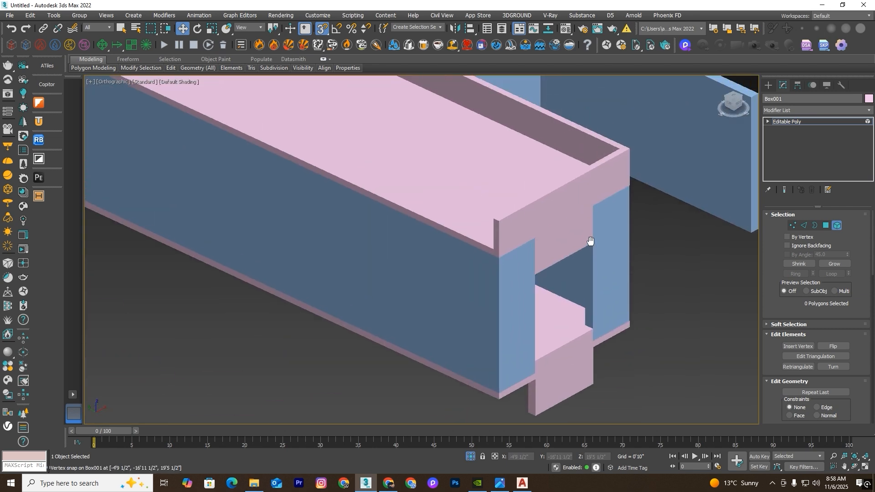
{"action": "scroll", "coordinate": [597, 204], "scroll_direction": "up", "scroll_amount": 5}
{"action": "scroll", "coordinate": [562, 191], "scroll_direction": "down", "scroll_amount": 4}
Step: Align the short east-end vertices of the front bay's boxes with the neighbouring box ends at X -4'9 1/2" in plan
{"action": "left_click", "coordinate": [551, 244]}
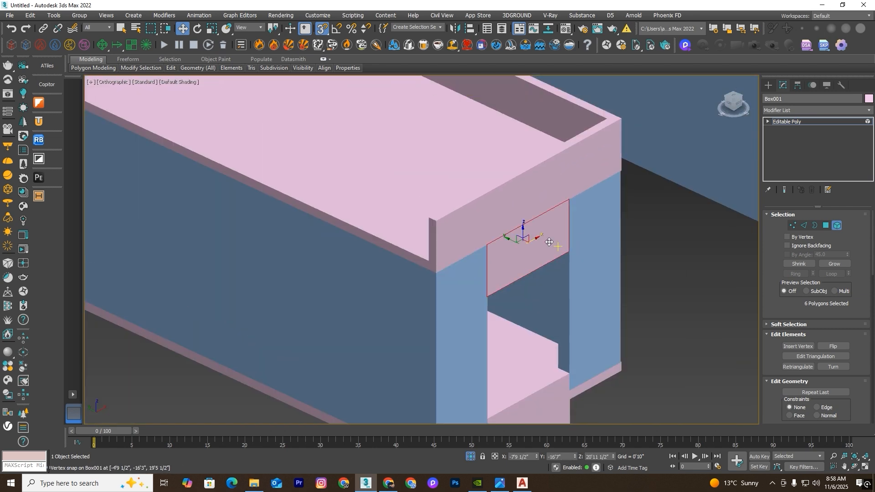
{"action": "key", "text": "t"}
{"action": "scroll", "coordinate": [545, 244], "scroll_direction": "down", "scroll_amount": 5}
{"action": "scroll", "coordinate": [451, 319], "scroll_direction": "up", "scroll_amount": 6}
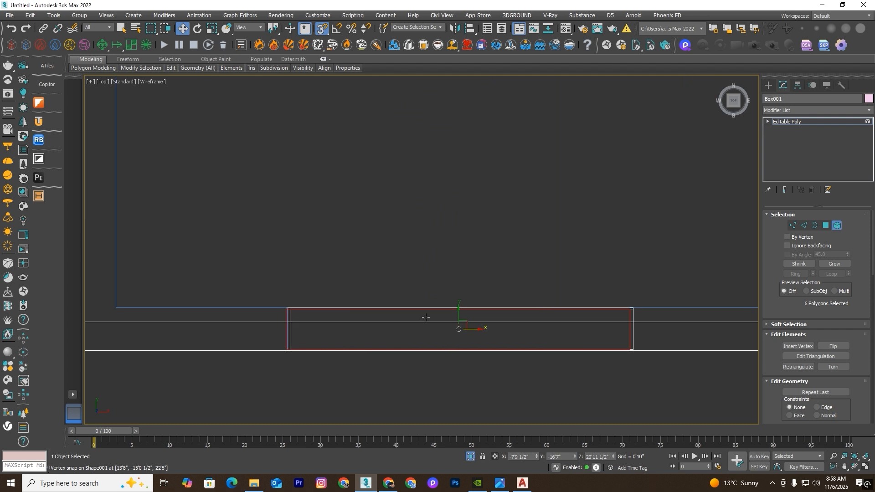
{"action": "left_click", "coordinate": [792, 225]}
{"action": "left_click_drag", "start_coordinate": [634, 269], "coordinate": [600, 416]}
{"action": "scroll", "coordinate": [641, 281], "scroll_direction": "up", "scroll_amount": 4}
{"action": "left_click_drag", "start_coordinate": [596, 249], "coordinate": [581, 333]}
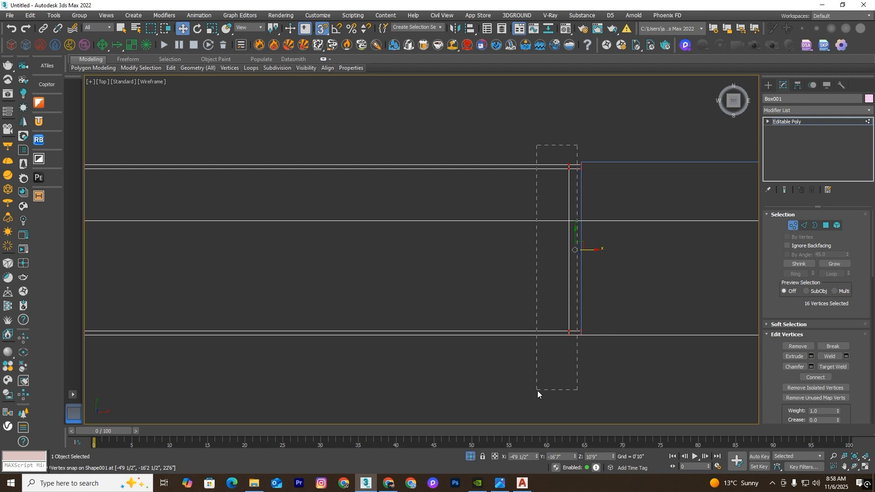
{"action": "left_click_drag", "start_coordinate": [537, 390], "coordinate": [537, 390]}
{"action": "left_click_drag", "start_coordinate": [584, 250], "coordinate": [580, 335]}
{"action": "scroll", "coordinate": [664, 220], "scroll_direction": "down", "scroll_amount": 5}
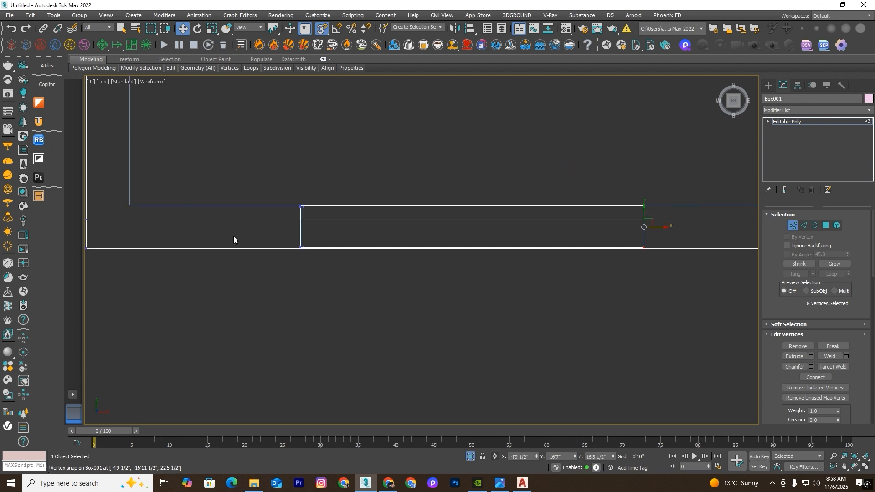
Step: Align the inset west-end vertices of the front bay's boxes with the other box ends in plan, finishing with vertex editing off
{"action": "scroll", "coordinate": [234, 236], "scroll_direction": "up", "scroll_amount": 5}
{"action": "scroll", "coordinate": [469, 162], "scroll_direction": "up", "scroll_amount": 2}
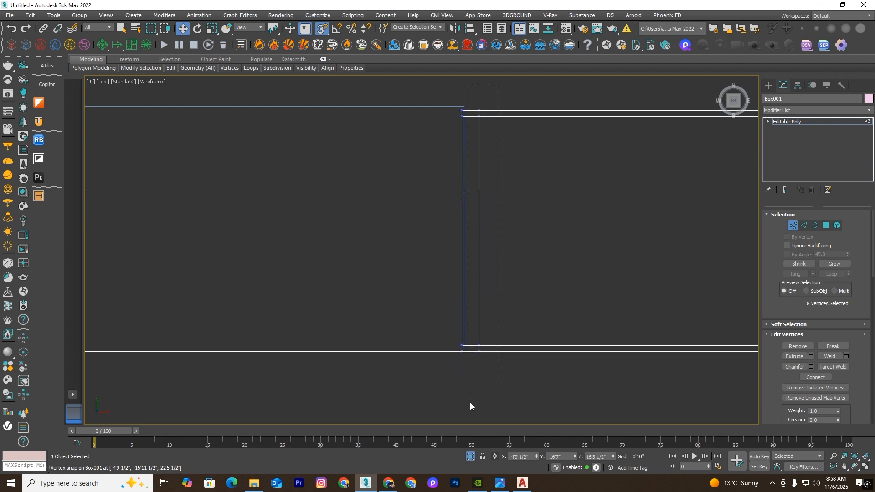
{"action": "left_click_drag", "start_coordinate": [470, 403], "coordinate": [470, 403]}
{"action": "left_click", "coordinate": [492, 233]}
{"action": "left_click_drag", "start_coordinate": [498, 101], "coordinate": [474, 386]}
{"action": "mouse_move", "coordinate": [492, 231]}
{"action": "left_mouse_down"}
{"action": "mouse_move", "coordinate": [476, 326]}
{"action": "mouse_move", "coordinate": [463, 345]}
{"action": "left_mouse_up"}
{"action": "key", "text": "F3"}
{"action": "scroll", "coordinate": [449, 231], "scroll_direction": "down", "scroll_amount": 8}
{"action": "middle_click_drag", "start_coordinate": [545, 284], "coordinate": [578, 225], "text": "alt"}
{"action": "key", "text": "F3"}
{"action": "scroll", "coordinate": [574, 256], "scroll_direction": "down", "scroll_amount": 6}
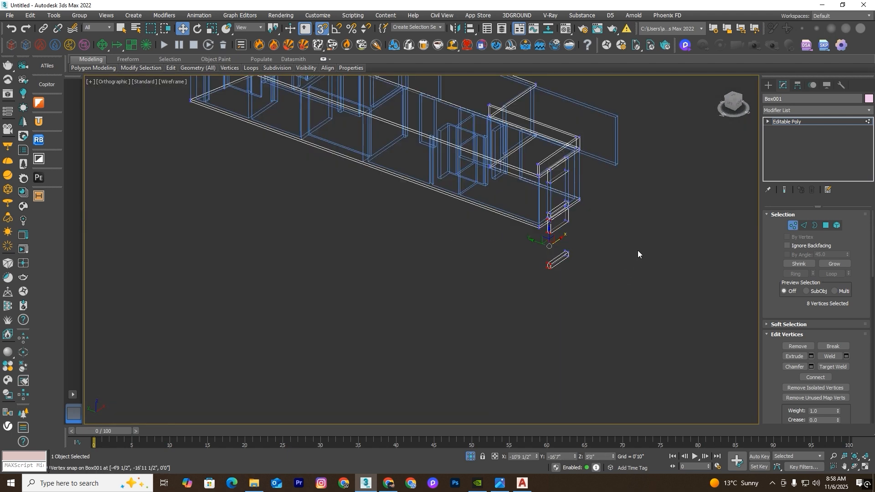
{"action": "scroll", "coordinate": [586, 219], "scroll_direction": "up", "scroll_amount": 4}
{"action": "left_click", "coordinate": [792, 228]}
{"action": "left_click", "coordinate": [600, 296]}
Step: End the current isolation, isolate the combined slab mesh with the ground-floor walls, and clear the selection
{"action": "key", "text": "F3"}
{"action": "middle_click_drag", "start_coordinate": [623, 241], "coordinate": [619, 300]}
{"action": "middle_click_drag", "start_coordinate": [616, 259], "coordinate": [594, 308]}
{"action": "left_click", "coordinate": [471, 456]}
{"action": "scroll", "coordinate": [592, 308], "scroll_direction": "down", "scroll_amount": 5}
{"action": "scroll", "coordinate": [555, 258], "scroll_direction": "up", "scroll_amount": 5}
{"action": "left_click", "coordinate": [635, 301]}
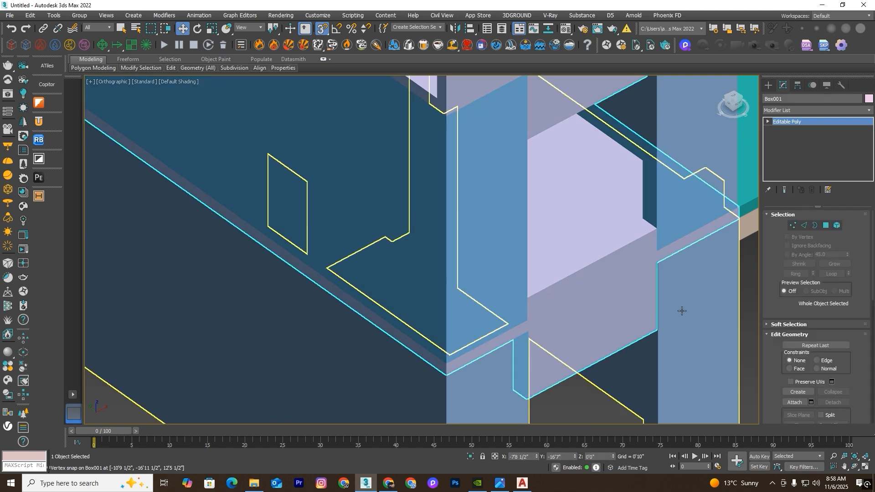
{"action": "left_click", "coordinate": [682, 310], "text": "ctrl"}
{"action": "left_click", "coordinate": [471, 457]}
{"action": "left_click", "coordinate": [687, 350]}
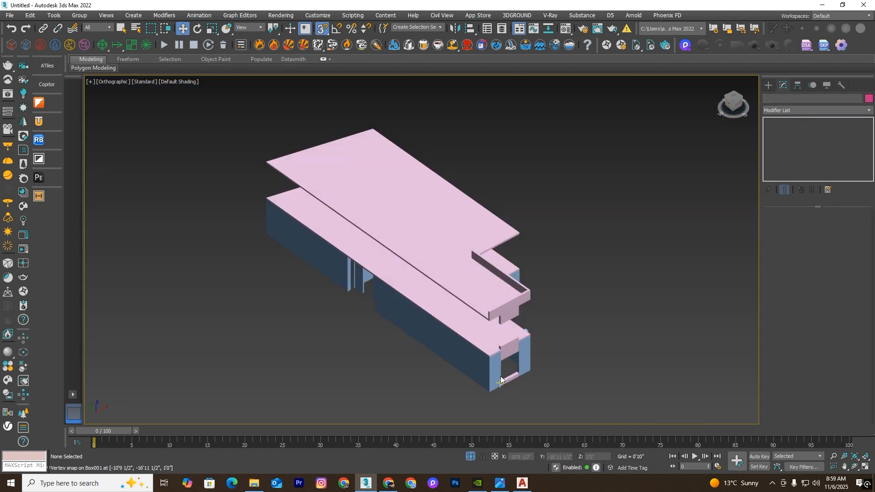
Step: Snap the east-end vertices of the front bay's boxes to the ground-floor window opening's edge at X -4'8 1/2" in plan
{"action": "scroll", "coordinate": [573, 324], "scroll_direction": "up", "scroll_amount": 5}
{"action": "key", "text": "t"}
{"action": "scroll", "coordinate": [576, 252], "scroll_direction": "down", "scroll_amount": 5}
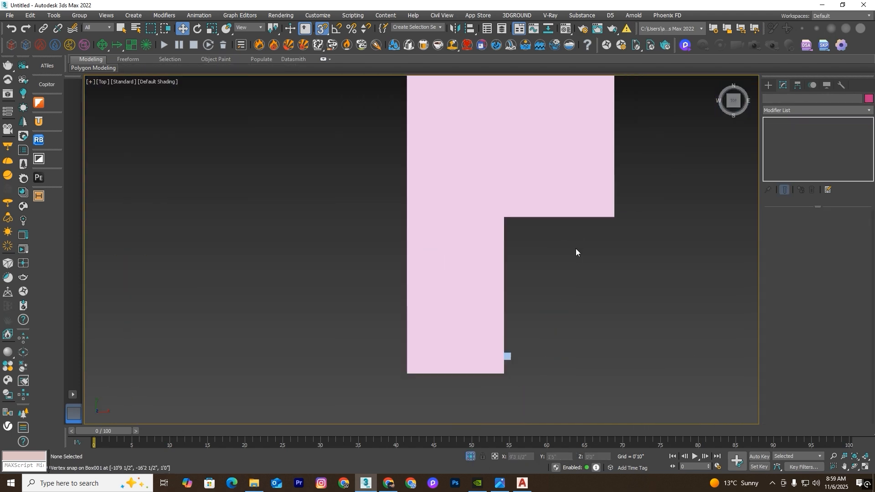
{"action": "key", "text": "F3"}
{"action": "scroll", "coordinate": [476, 406], "scroll_direction": "up", "scroll_amount": 7}
{"action": "scroll", "coordinate": [493, 181], "scroll_direction": "up", "scroll_amount": 5}
{"action": "scroll", "coordinate": [492, 173], "scroll_direction": "up", "scroll_amount": 2}
{"action": "left_click", "coordinate": [494, 183]}
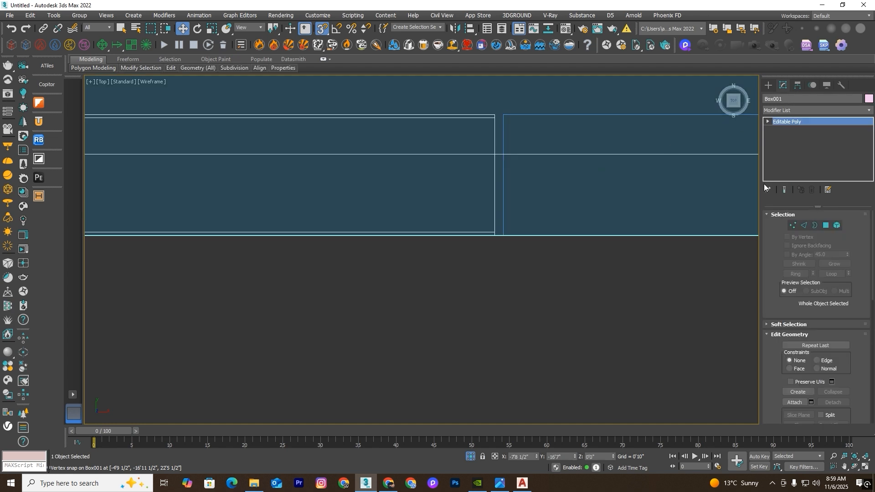
{"action": "key", "text": "1"}
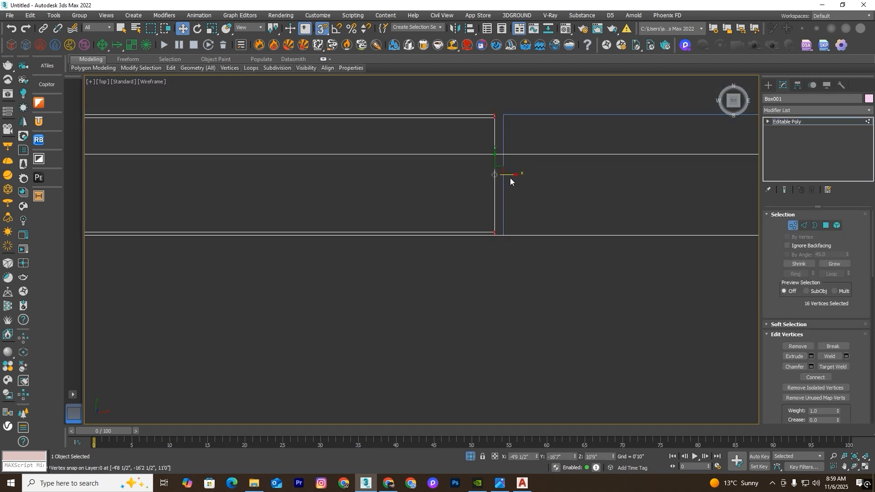
{"action": "left_click_drag", "start_coordinate": [509, 214], "coordinate": [509, 218]}
{"action": "left_click_drag", "start_coordinate": [513, 88], "coordinate": [480, 314]}
{"action": "left_click_drag", "start_coordinate": [509, 175], "coordinate": [504, 236]}
Step: Snap the recessed front vertices to the outer wall face and the west-end vertices to the opening's edge at X -10'8 1/2"
{"action": "scroll", "coordinate": [507, 237], "scroll_direction": "up", "scroll_amount": 3}
{"action": "scroll", "coordinate": [474, 232], "scroll_direction": "down", "scroll_amount": 3}
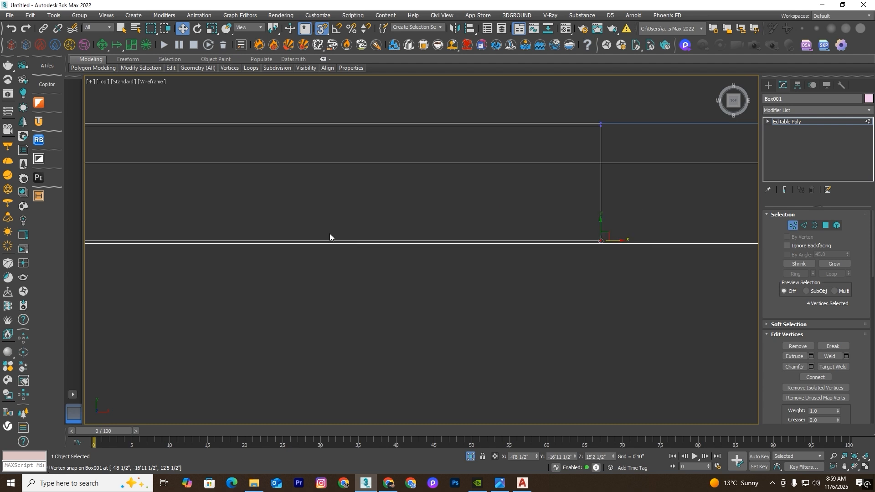
{"action": "scroll", "coordinate": [511, 227], "scroll_direction": "down", "scroll_amount": 4}
{"action": "scroll", "coordinate": [292, 232], "scroll_direction": "up", "scroll_amount": 7}
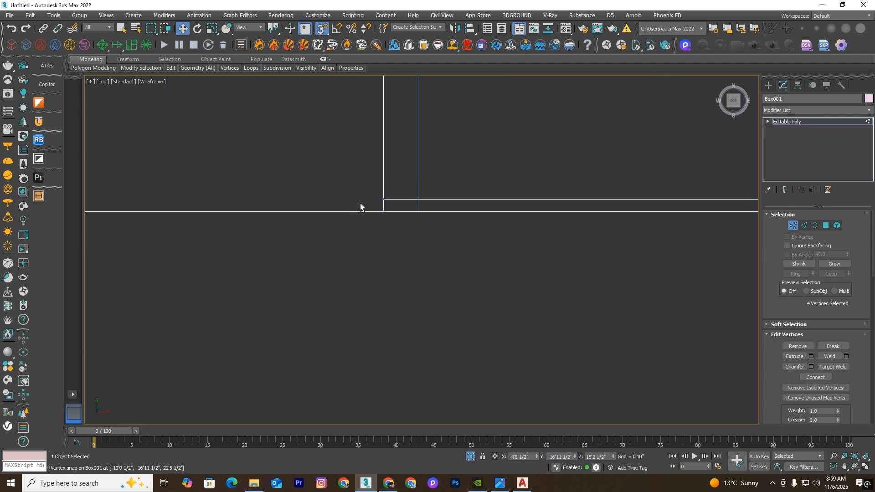
{"action": "left_click_drag", "start_coordinate": [381, 200], "coordinate": [374, 204], "text": "ctrl"}
{"action": "scroll", "coordinate": [304, 218], "scroll_direction": "down", "scroll_amount": 2}
{"action": "scroll", "coordinate": [471, 189], "scroll_direction": "down", "scroll_amount": 5}
{"action": "scroll", "coordinate": [619, 177], "scroll_direction": "up", "scroll_amount": 2}
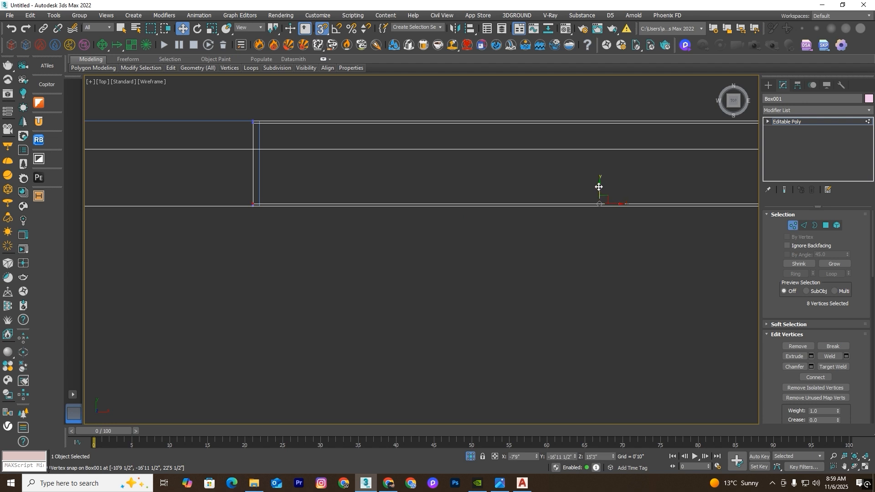
{"action": "left_click_drag", "start_coordinate": [600, 201], "coordinate": [259, 206]}
{"action": "left_click_drag", "start_coordinate": [225, 111], "coordinate": [259, 206]}
Step: Snap the uneven rear vertices at both ends of the front bay's boxes to the inner wall face at Y -16'2 1/2"
{"action": "scroll", "coordinate": [302, 158], "scroll_direction": "down", "scroll_amount": 3}
{"action": "scroll", "coordinate": [512, 145], "scroll_direction": "up", "scroll_amount": 8}
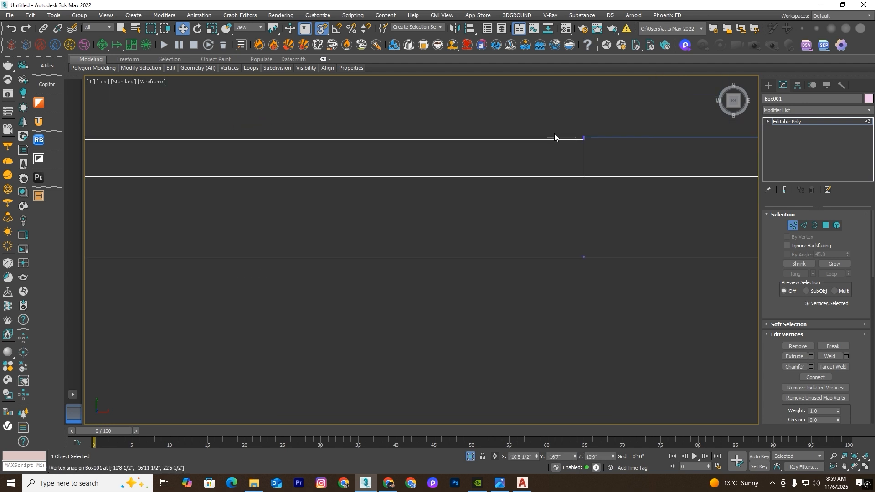
{"action": "scroll", "coordinate": [388, 232], "scroll_direction": "down", "scroll_amount": 3}
{"action": "scroll", "coordinate": [416, 226], "scroll_direction": "up", "scroll_amount": 5}
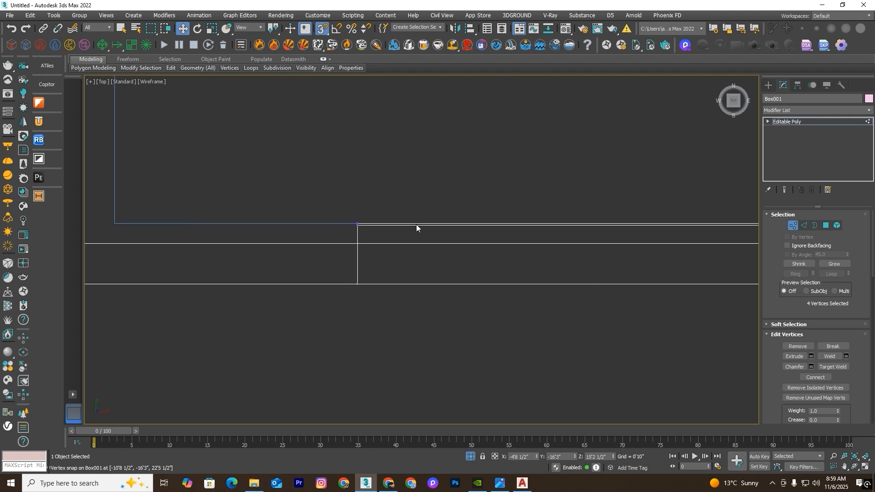
{"action": "left_click_drag", "start_coordinate": [396, 188], "coordinate": [364, 209], "text": "ctrl"}
{"action": "scroll", "coordinate": [356, 280], "scroll_direction": "down", "scroll_amount": 10}
{"action": "scroll", "coordinate": [462, 278], "scroll_direction": "up", "scroll_amount": 5}
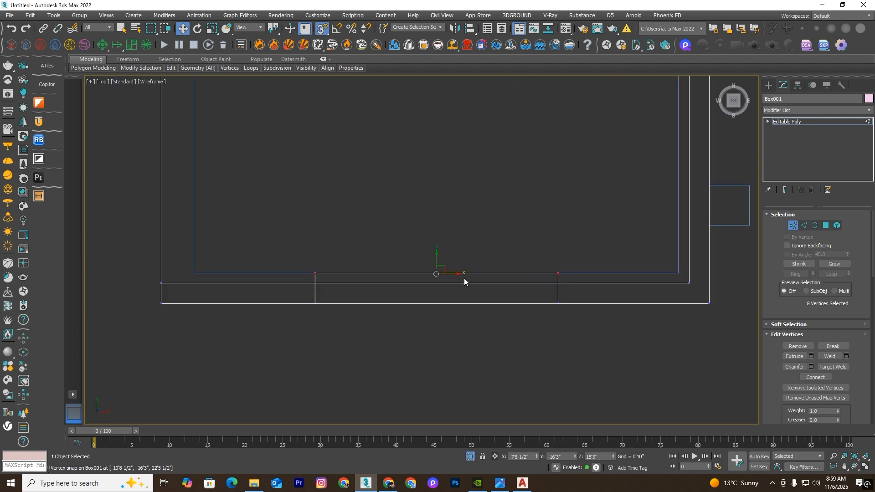
{"action": "mouse_move", "coordinate": [411, 253]}
{"action": "left_mouse_down"}
{"action": "mouse_move", "coordinate": [472, 247]}
{"action": "mouse_move", "coordinate": [662, 271]}
{"action": "mouse_move", "coordinate": [653, 270]}
{"action": "left_mouse_up"}
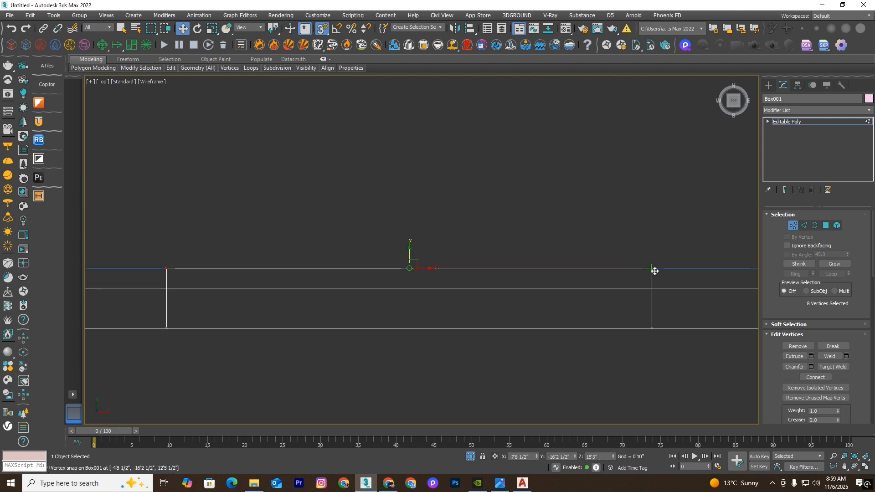
{"action": "scroll", "coordinate": [592, 267], "scroll_direction": "down", "scroll_amount": 5}
{"action": "key", "text": "F3"}
{"action": "middle_click_drag", "start_coordinate": [608, 311], "coordinate": [758, 250], "text": "alt"}
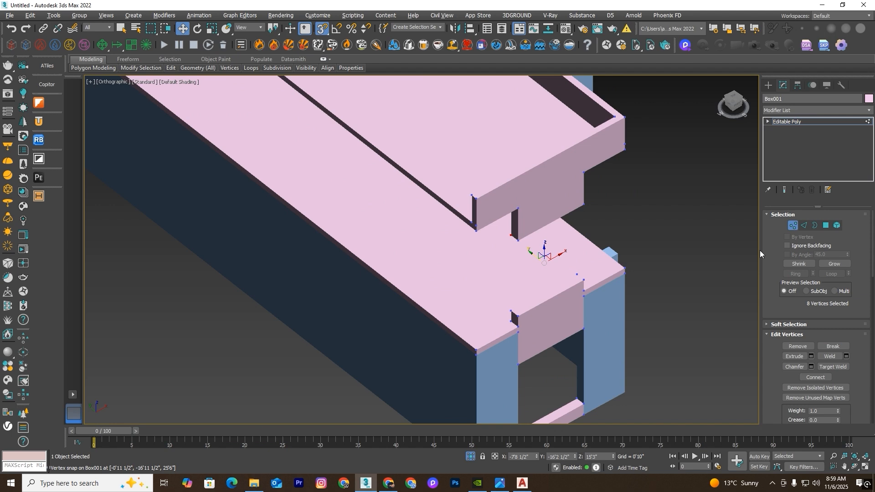
{"action": "left_click", "coordinate": [794, 227]}
{"action": "left_click", "coordinate": [684, 273]}
Step: Detach the upper front window's sill and lintel elements from the combined slab mesh as a separate object
{"action": "scroll", "coordinate": [579, 248], "scroll_direction": "down", "scroll_amount": 5}
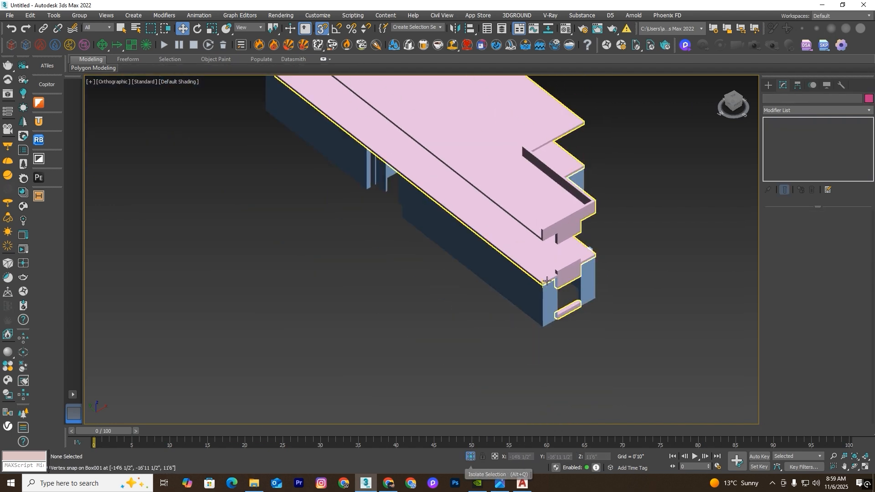
{"action": "scroll", "coordinate": [546, 281], "scroll_direction": "up", "scroll_amount": 3}
{"action": "left_click", "coordinate": [575, 259]}
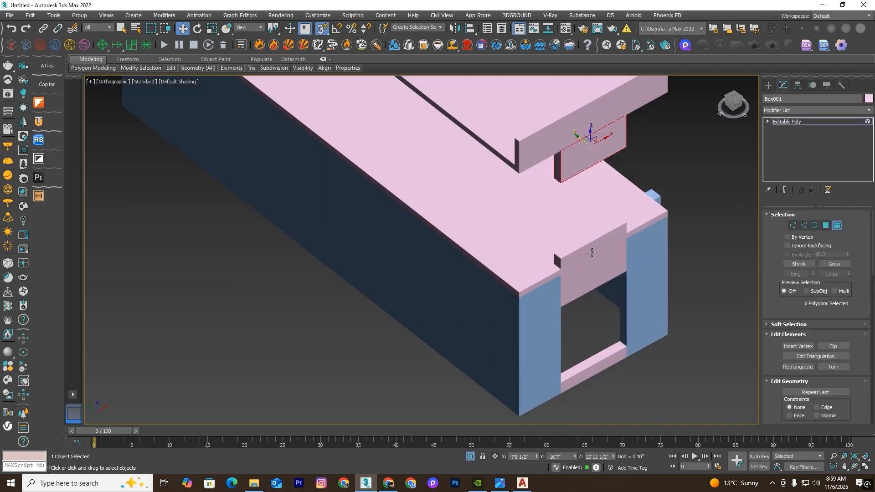
{"action": "left_click", "coordinate": [592, 252]}
{"action": "left_click", "coordinate": [580, 163], "text": "ctrl"}
{"action": "left_click", "coordinate": [604, 234]}
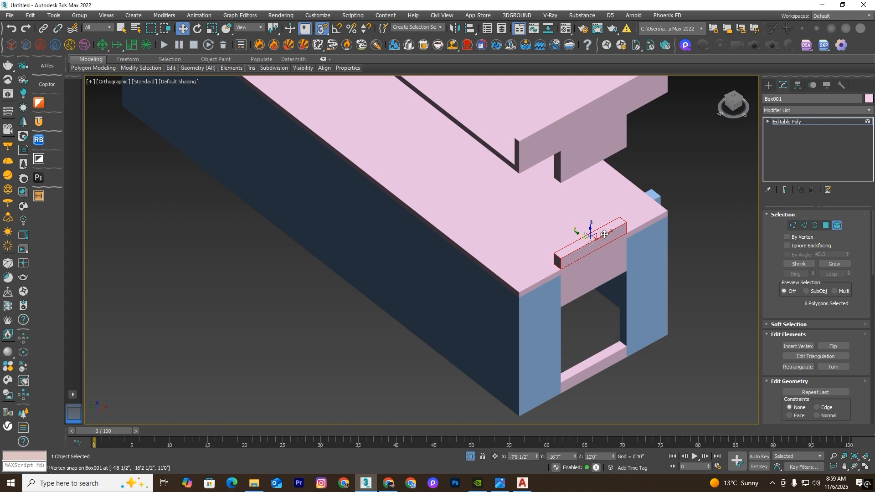
{"action": "left_click", "coordinate": [584, 156], "text": "ctrl"}
{"action": "scroll", "coordinate": [828, 382], "scroll_direction": "down", "scroll_amount": 5}
{"action": "scroll", "coordinate": [828, 382], "scroll_direction": "down", "scroll_amount": 10}
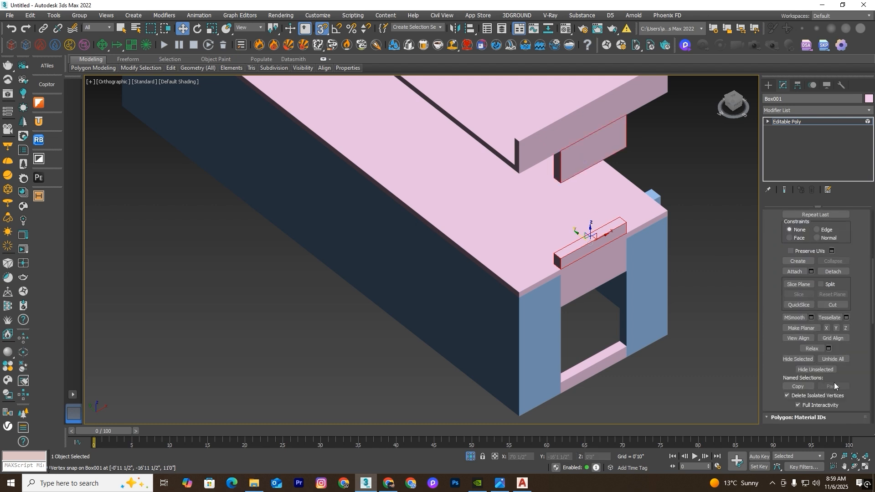
{"action": "scroll", "coordinate": [834, 302], "scroll_direction": "up", "scroll_amount": 10}
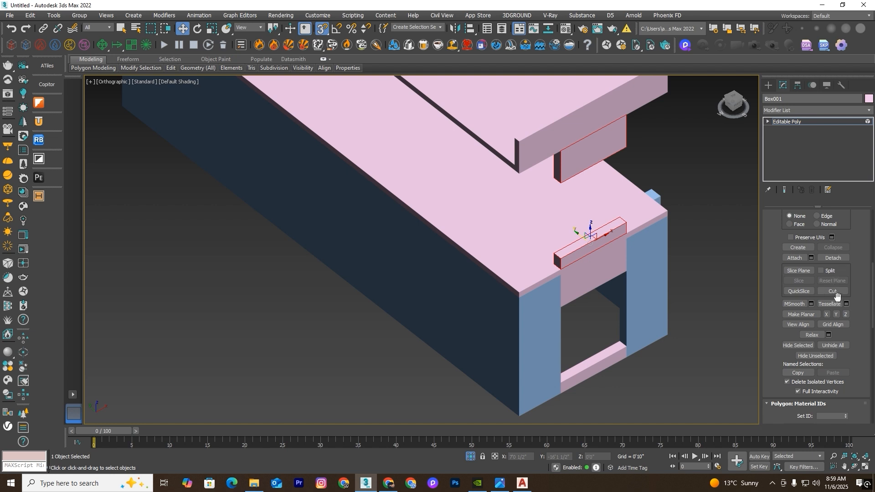
{"action": "left_click", "coordinate": [833, 258]}
{"action": "left_click", "coordinate": [465, 246]}
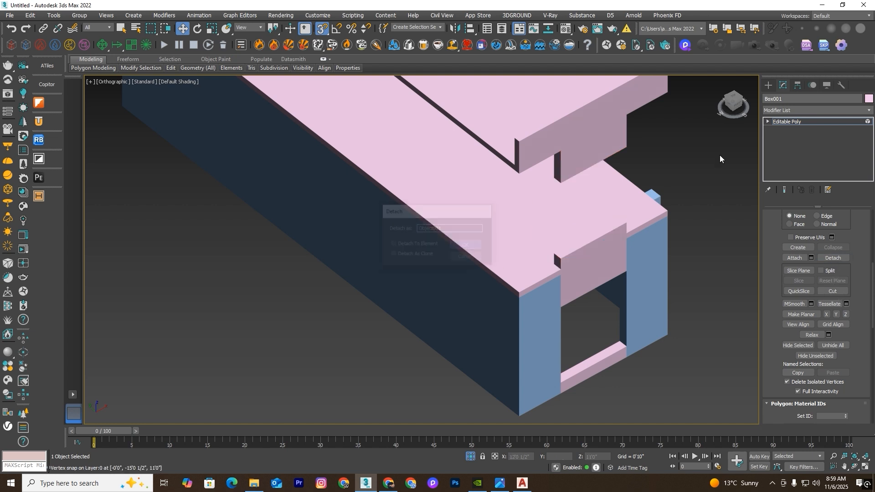
Step: Isolate the detached sill and lintel together with the upper-floor walls and select the sill and lintel object in plan
{"action": "left_click", "coordinate": [767, 121]}
{"action": "left_click", "coordinate": [791, 160]}
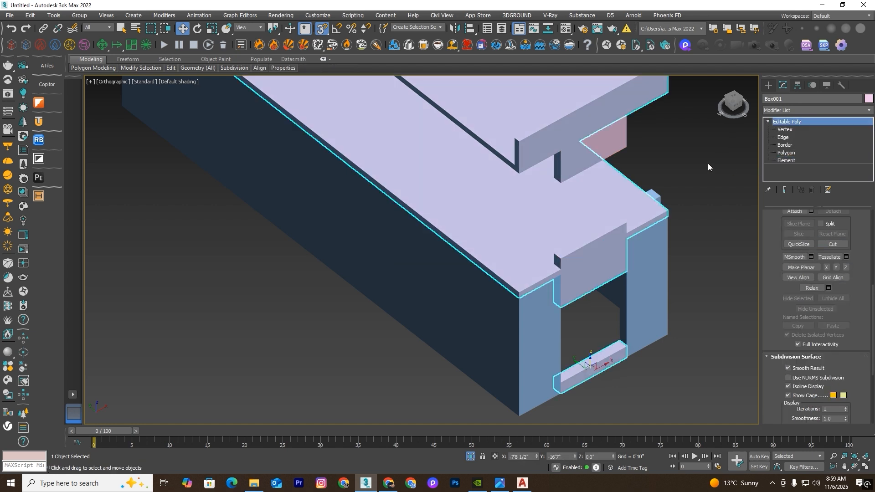
{"action": "left_click", "coordinate": [707, 163]}
{"action": "left_click", "coordinate": [617, 148]}
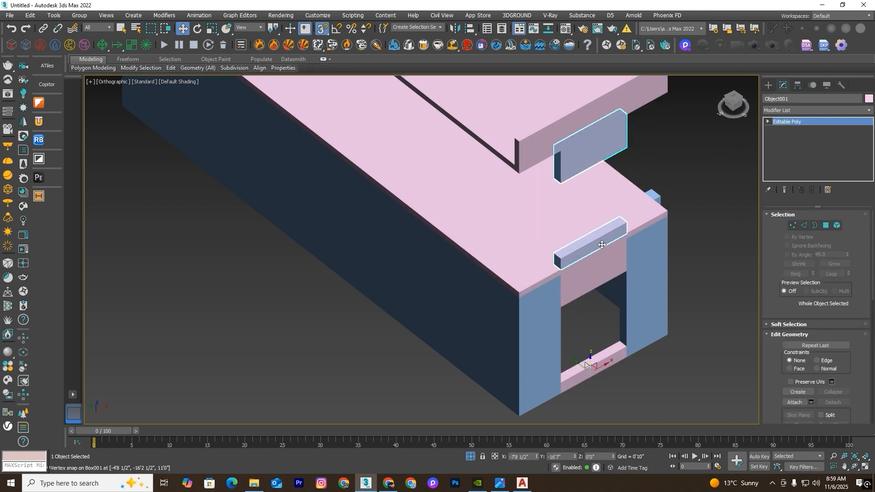
{"action": "left_click", "coordinate": [470, 457]}
{"action": "left_click", "coordinate": [502, 210], "text": "ctrl"}
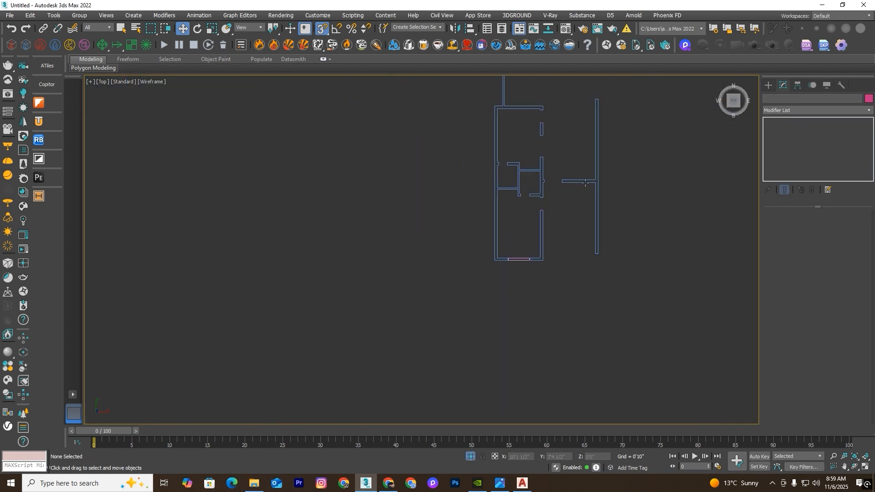
{"action": "scroll", "coordinate": [528, 301], "scroll_direction": "up", "scroll_amount": 5}
{"action": "left_click", "coordinate": [536, 309]}
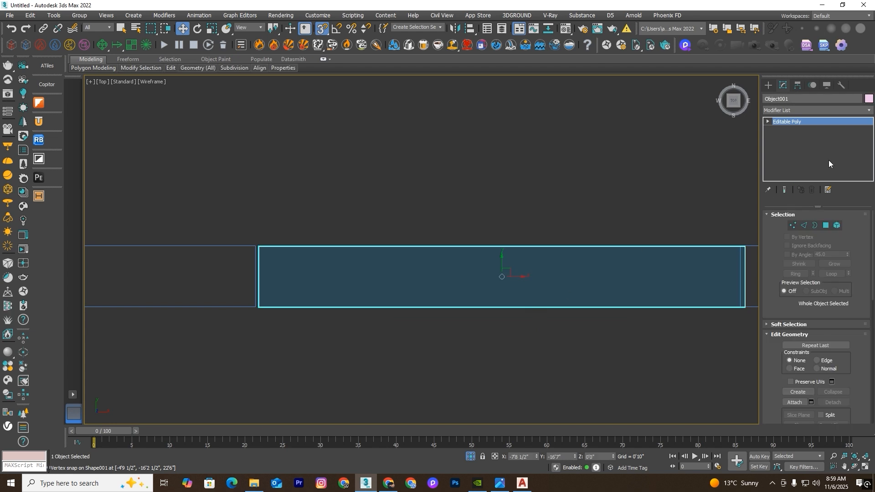
Step: Snap both ends of the detached sill and lintel to the upper window opening's edges, with the east end at X -4'9 1/2"
{"action": "left_click", "coordinate": [792, 225]}
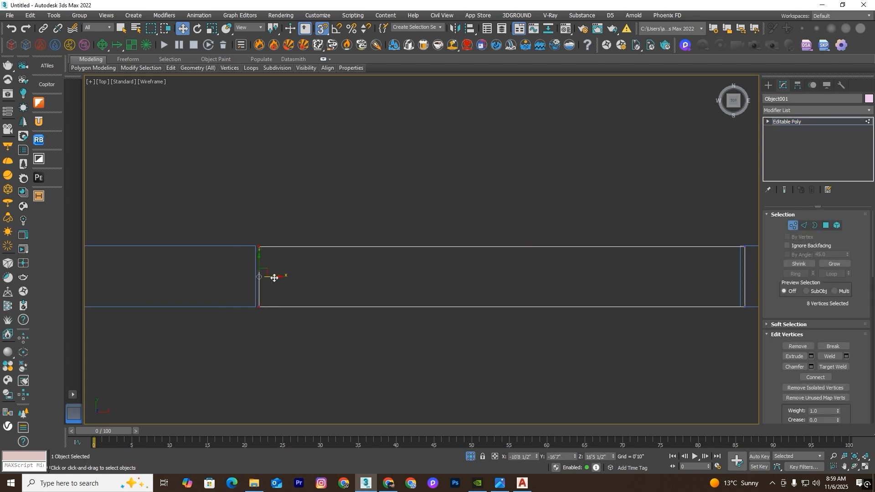
{"action": "scroll", "coordinate": [297, 237], "scroll_direction": "down", "scroll_amount": 5}
{"action": "scroll", "coordinate": [451, 240], "scroll_direction": "up", "scroll_amount": 5}
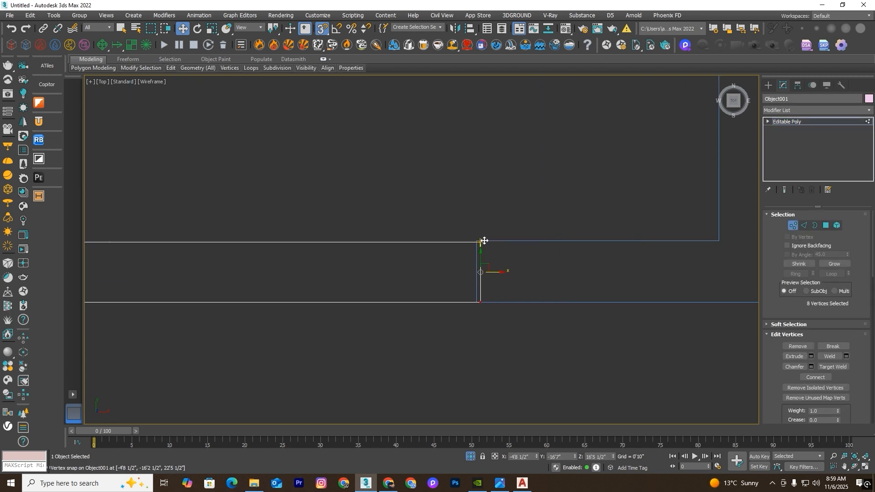
{"action": "left_click_drag", "start_coordinate": [496, 274], "coordinate": [476, 302]}
{"action": "scroll", "coordinate": [489, 269], "scroll_direction": "down", "scroll_amount": 3}
{"action": "key", "text": "F3"}
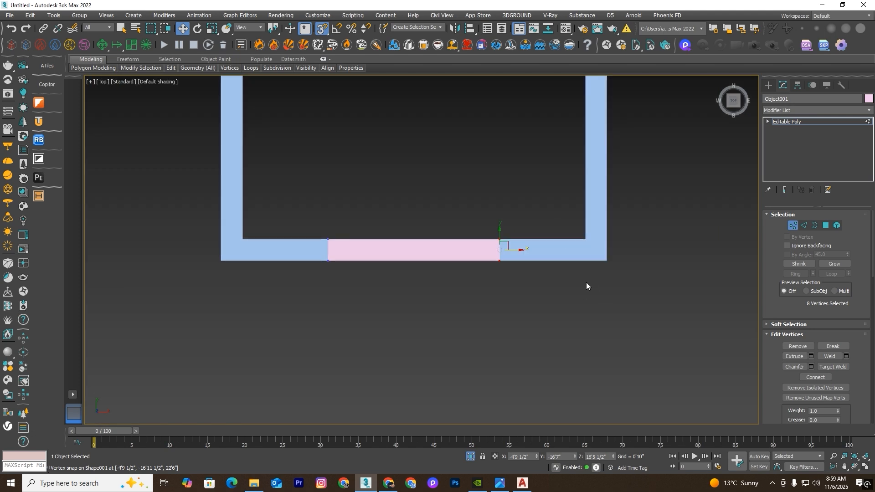
{"action": "mouse_move", "coordinate": [586, 283]}
{"action": "middle_mouse_down", "text": "alt"}
{"action": "mouse_move", "coordinate": [635, 225]}
{"action": "mouse_move", "coordinate": [674, 226]}
{"action": "middle_mouse_up", "text": "alt"}
{"action": "left_click", "coordinate": [789, 226]}
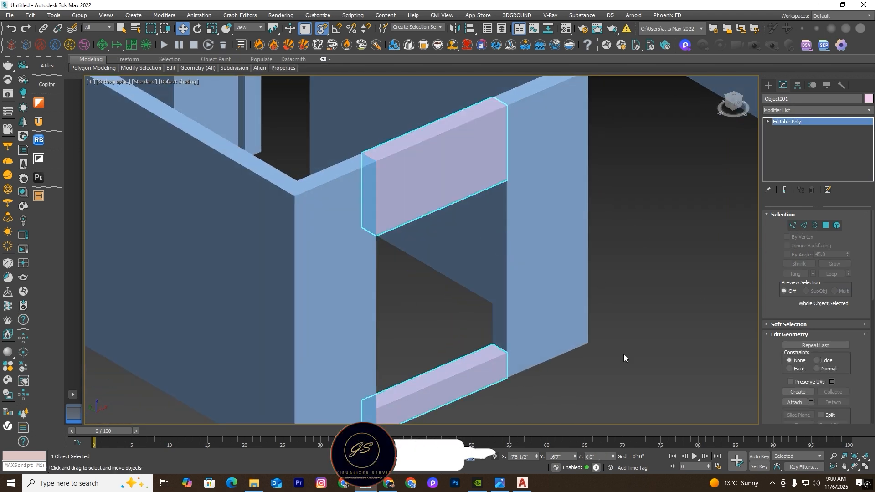
Step: Deselect the sill and lintel and end the isolation to show the whole house
{"action": "left_click", "coordinate": [593, 272]}
{"action": "scroll", "coordinate": [593, 271], "scroll_direction": "down", "scroll_amount": 2}
{"action": "key", "text": "F3"}
{"action": "key", "text": "F3"}
{"action": "left_click", "coordinate": [473, 456]}
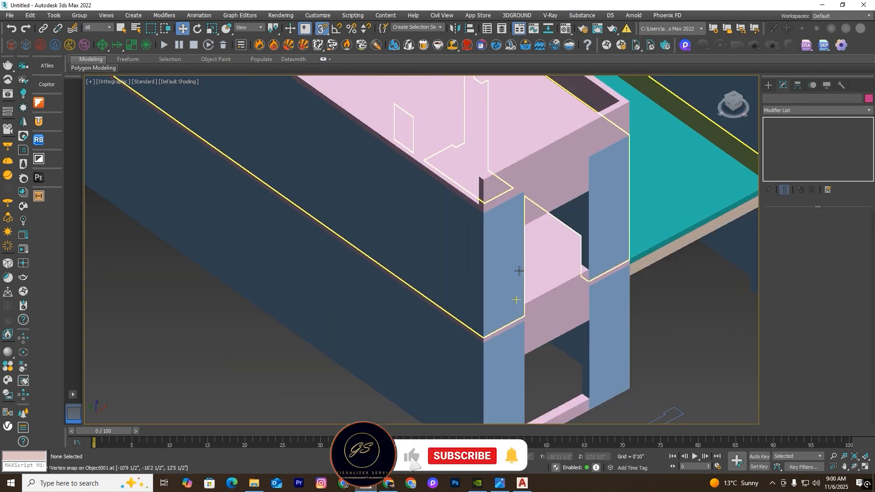
Step: Convert the upper-floor wall extrusion to an editable poly
{"action": "scroll", "coordinate": [518, 273], "scroll_direction": "down", "scroll_amount": 4}
{"action": "middle_click_drag", "start_coordinate": [631, 327], "coordinate": [617, 351], "text": "alt"}
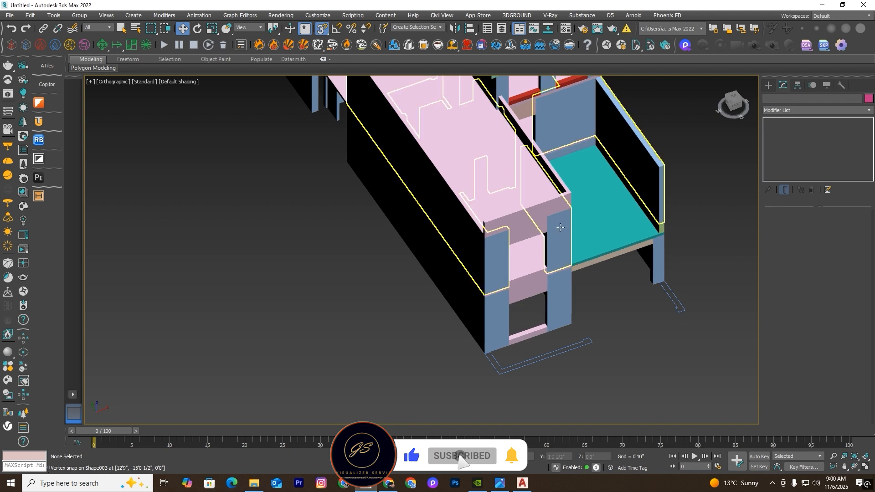
{"action": "scroll", "coordinate": [557, 370], "scroll_direction": "up", "scroll_amount": 5}
{"action": "left_click", "coordinate": [556, 370]}
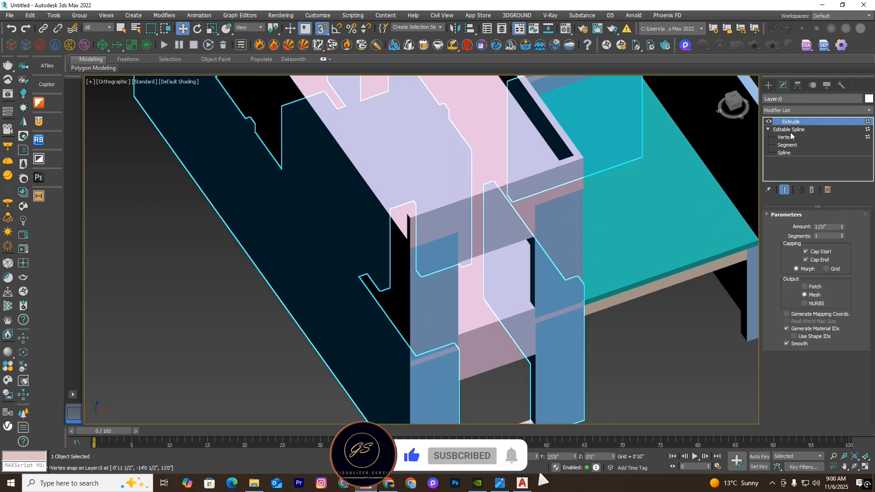
{"action": "left_click", "coordinate": [556, 245]}
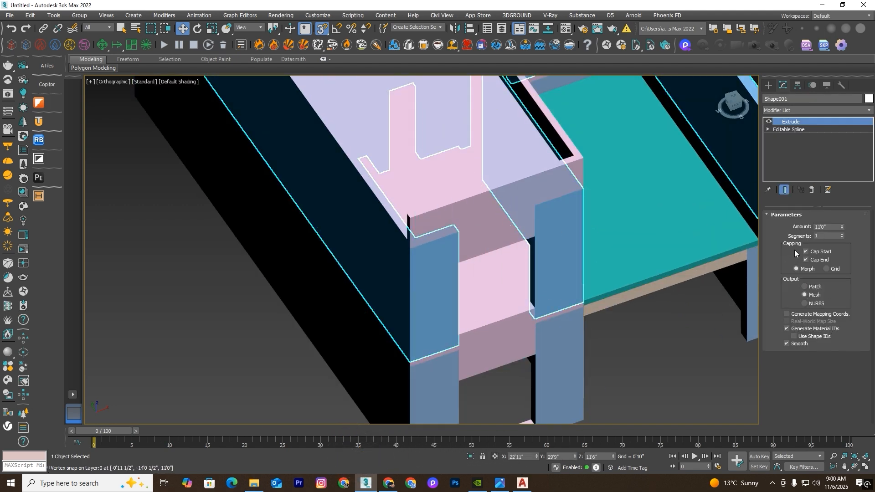
{"action": "right_click", "coordinate": [614, 251]}
{"action": "mouse_move", "coordinate": [570, 374]}
{"action": "left_click", "coordinate": [624, 379]}
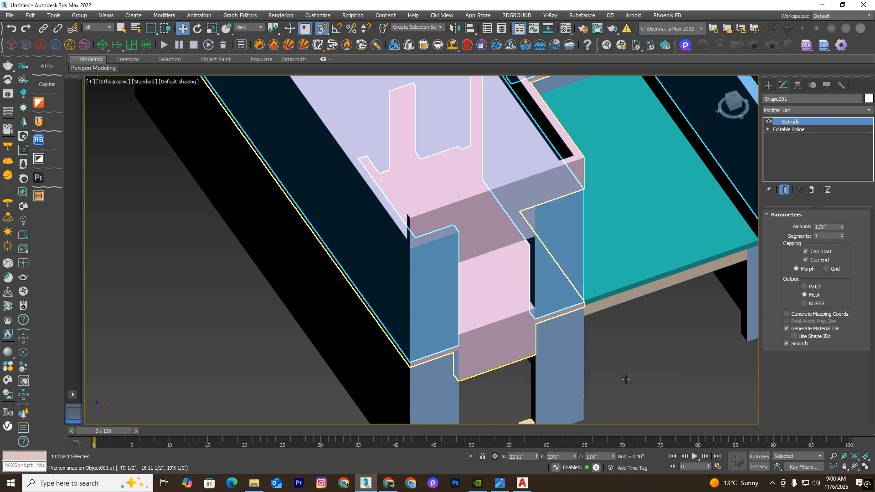
Step: Attach the ground-floor walls, the combined slab mesh and the upper front window's sill and lintel to the upper-floor wall mesh
{"action": "left_click", "coordinate": [560, 351]}
{"action": "left_click", "coordinate": [495, 351]}
{"action": "left_click", "coordinate": [510, 228]}
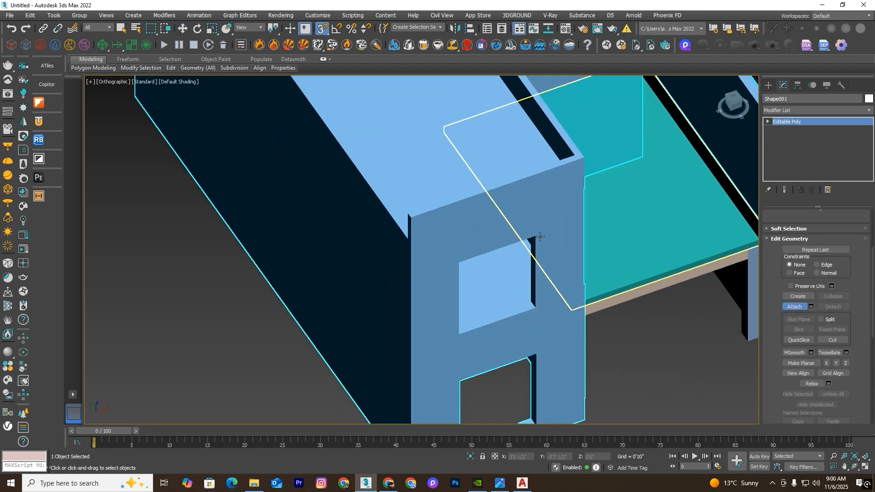
Step: Attach the purple panel beside the teal balcony floor to the wall mesh
{"action": "scroll", "coordinate": [588, 273], "scroll_direction": "down", "scroll_amount": 5}
{"action": "middle_click_drag", "start_coordinate": [592, 285], "coordinate": [395, 150], "text": "alt"}
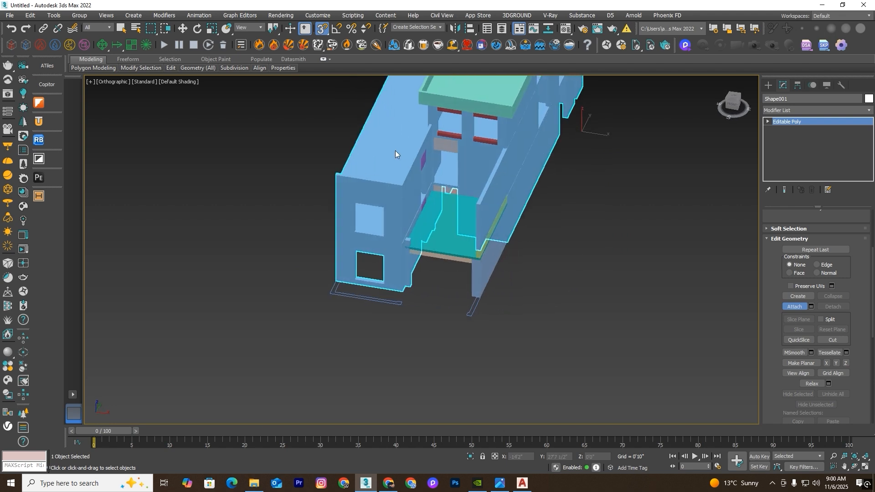
{"action": "scroll", "coordinate": [395, 150], "scroll_direction": "up", "scroll_amount": 5}
{"action": "scroll", "coordinate": [457, 314], "scroll_direction": "up", "scroll_amount": 5}
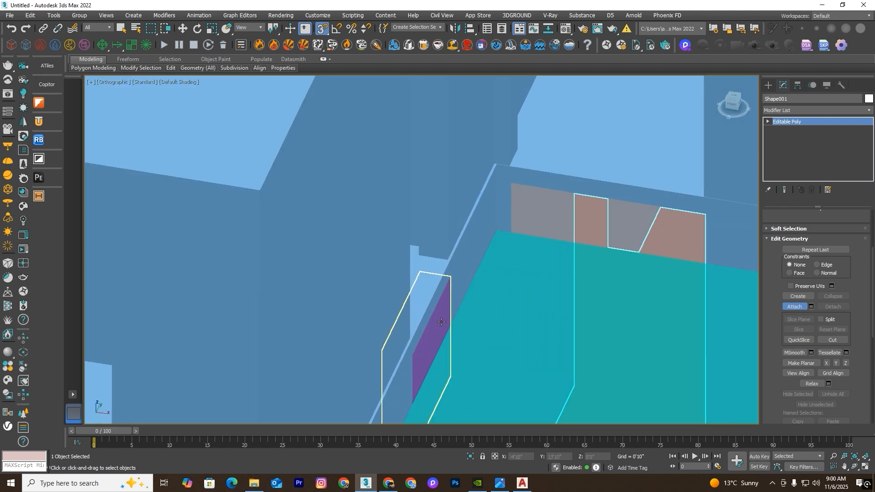
{"action": "left_click", "coordinate": [440, 323]}
Step: Attach the green parapet roof above the raised upper-floor block to the wall mesh
{"action": "scroll", "coordinate": [451, 308], "scroll_direction": "down", "scroll_amount": 3}
{"action": "middle_click_drag", "start_coordinate": [514, 284], "coordinate": [578, 254], "text": "alt"}
{"action": "scroll", "coordinate": [520, 282], "scroll_direction": "down", "scroll_amount": 5}
{"action": "scroll", "coordinate": [539, 136], "scroll_direction": "up", "scroll_amount": 6}
{"action": "left_click", "coordinate": [539, 136]}
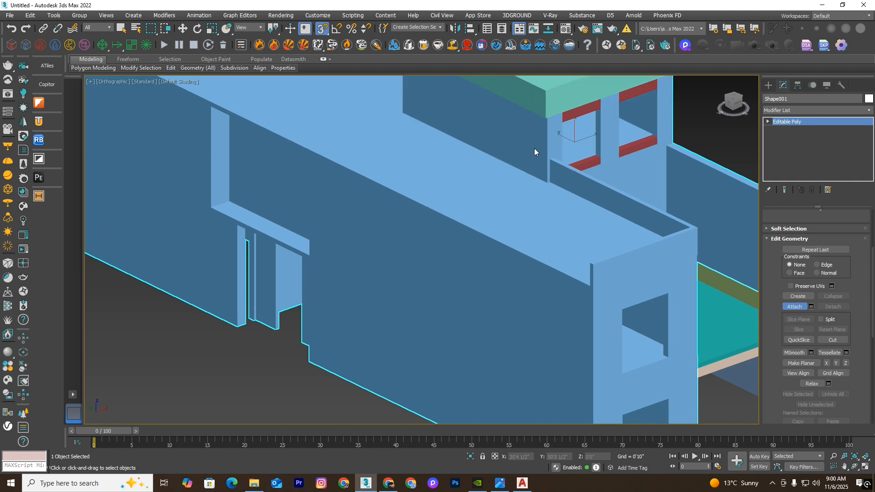
{"action": "scroll", "coordinate": [540, 176], "scroll_direction": "down", "scroll_amount": 3}
{"action": "middle_click_drag", "start_coordinate": [602, 209], "coordinate": [617, 182], "text": "alt"}
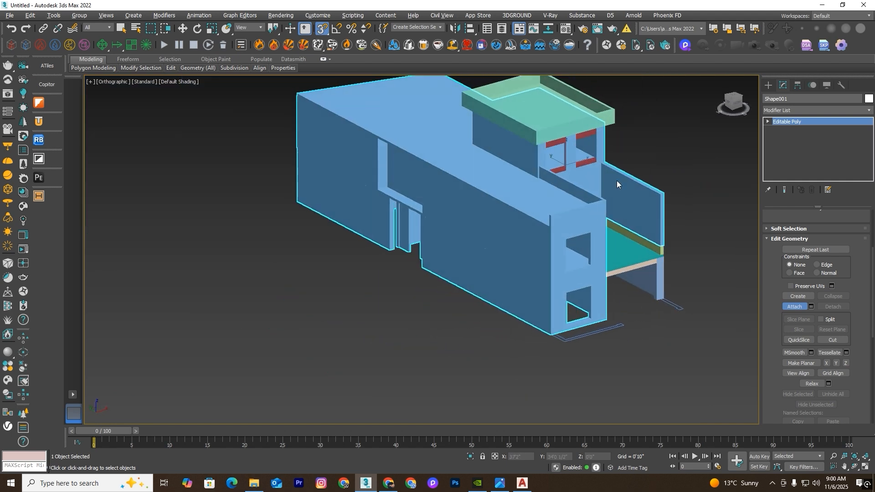
{"action": "scroll", "coordinate": [610, 117], "scroll_direction": "up", "scroll_amount": 3}
{"action": "left_click", "coordinate": [613, 131]}
{"action": "scroll", "coordinate": [603, 139], "scroll_direction": "down", "scroll_amount": 5}
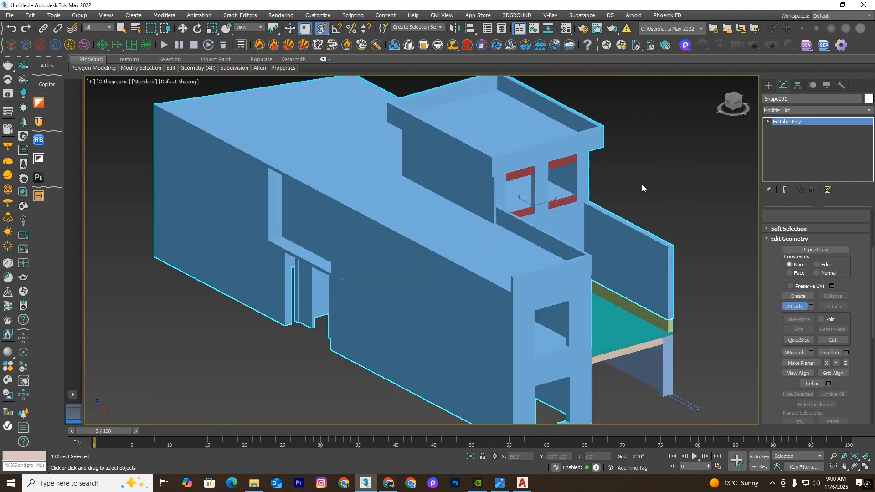
Step: Attach the red sills and lintels of the raised block's two windows to the wall mesh and finish attaching
{"action": "middle_click_drag", "start_coordinate": [641, 184], "coordinate": [611, 181], "text": "alt"}
{"action": "scroll", "coordinate": [505, 169], "scroll_direction": "up", "scroll_amount": 2}
{"action": "left_click", "coordinate": [503, 162]}
{"action": "scroll", "coordinate": [503, 162], "scroll_direction": "up", "scroll_amount": 3}
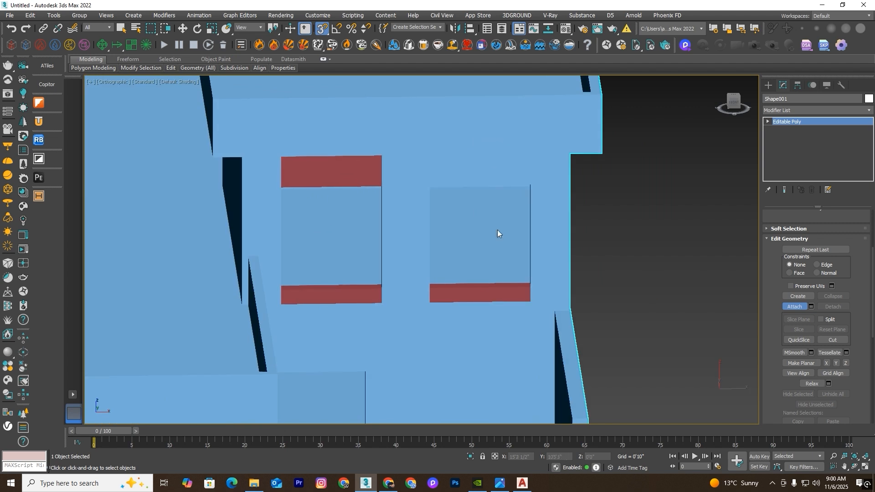
{"action": "left_click", "coordinate": [471, 292]}
{"action": "left_click", "coordinate": [344, 177]}
{"action": "left_click", "coordinate": [349, 295]}
{"action": "scroll", "coordinate": [490, 207], "scroll_direction": "down", "scroll_amount": 7}
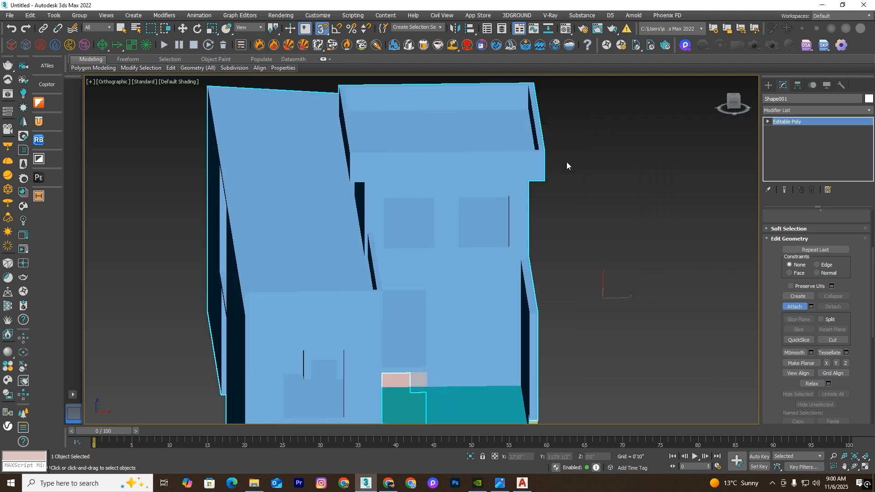
{"action": "middle_click_drag", "start_coordinate": [567, 162], "coordinate": [570, 221], "text": "alt"}
{"action": "right_click", "coordinate": [573, 306]}
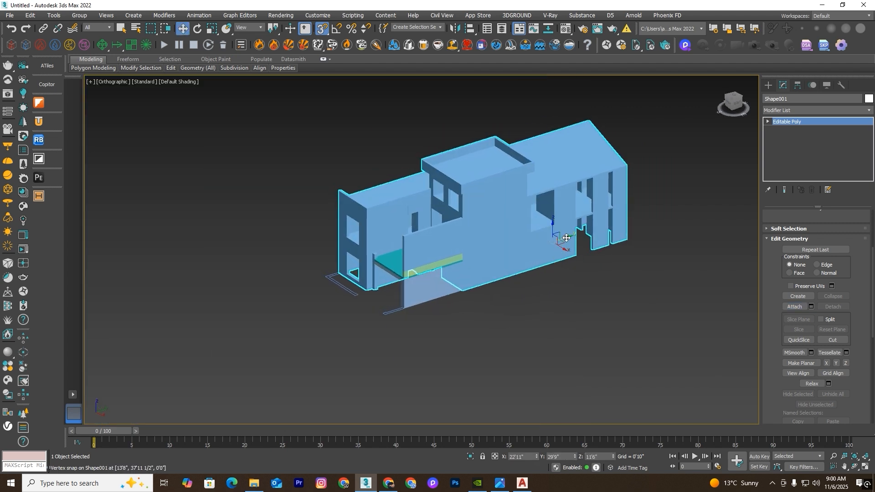
{"action": "left_click_drag", "start_coordinate": [566, 238], "coordinate": [706, 233]}
{"action": "right_click", "coordinate": [706, 233]}
Step: Draw a rectangle spline snapped to the corners of the ground-floor front window opening in the front wireframe view
{"action": "middle_click_drag", "start_coordinate": [537, 302], "coordinate": [563, 361], "text": "alt"}
{"action": "scroll", "coordinate": [554, 286], "scroll_direction": "up", "scroll_amount": 6}
{"action": "key", "text": "f"}
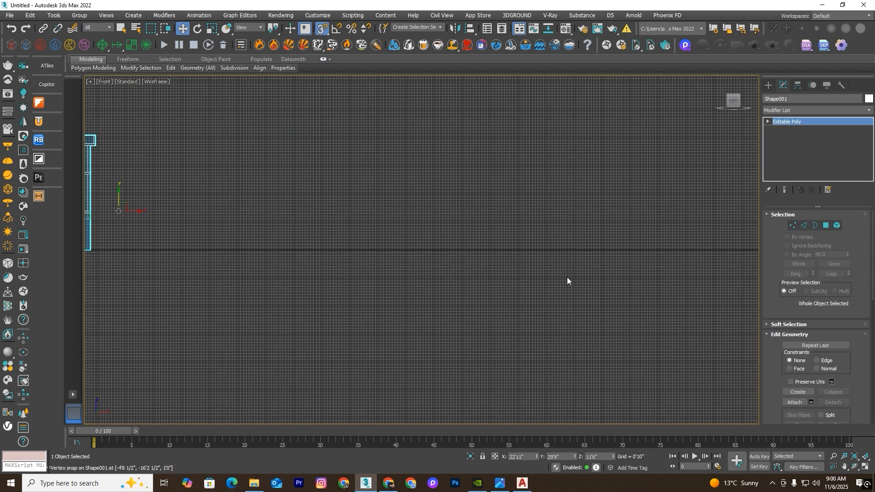
{"action": "scroll", "coordinate": [567, 276], "scroll_direction": "down", "scroll_amount": 8}
{"action": "scroll", "coordinate": [518, 246], "scroll_direction": "up", "scroll_amount": 10}
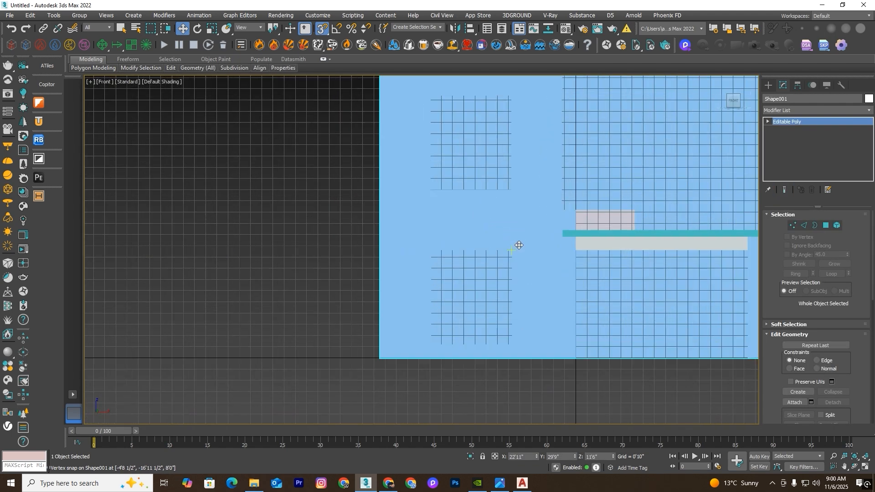
{"action": "key", "text": "F3"}
{"action": "scroll", "coordinate": [501, 282], "scroll_direction": "up", "scroll_amount": 3}
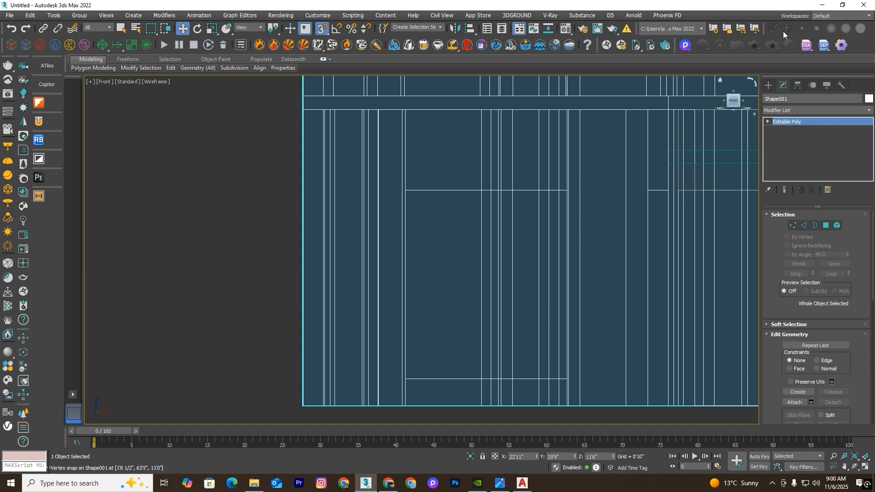
{"action": "left_click", "coordinate": [768, 86]}
{"action": "left_click", "coordinate": [830, 158]}
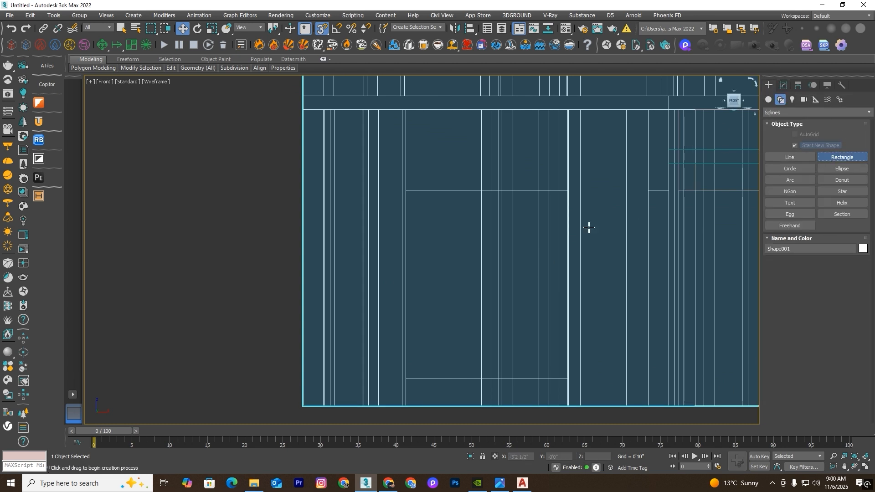
{"action": "left_click_drag", "start_coordinate": [567, 190], "coordinate": [406, 379]}
{"action": "right_click", "coordinate": [410, 378]}
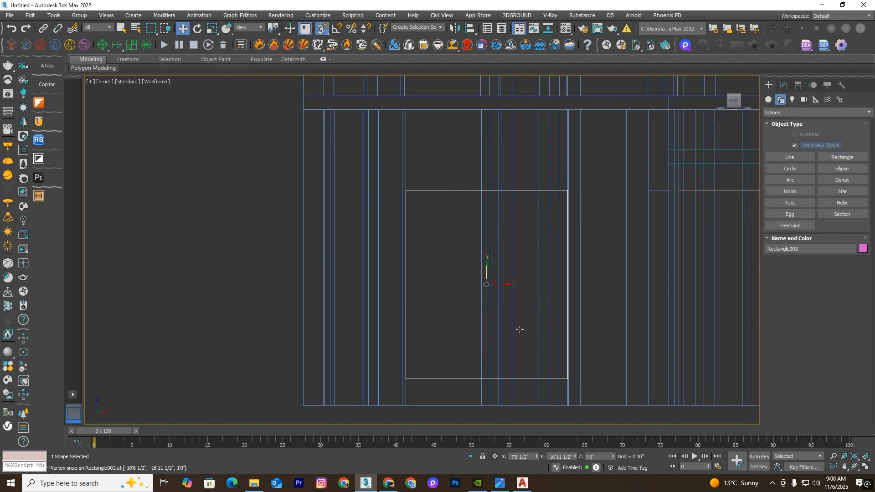
Step: Isolate the window rectangle and convert it to an editable spline
{"action": "key", "text": "alt+q"}
{"action": "right_click", "coordinate": [618, 213]}
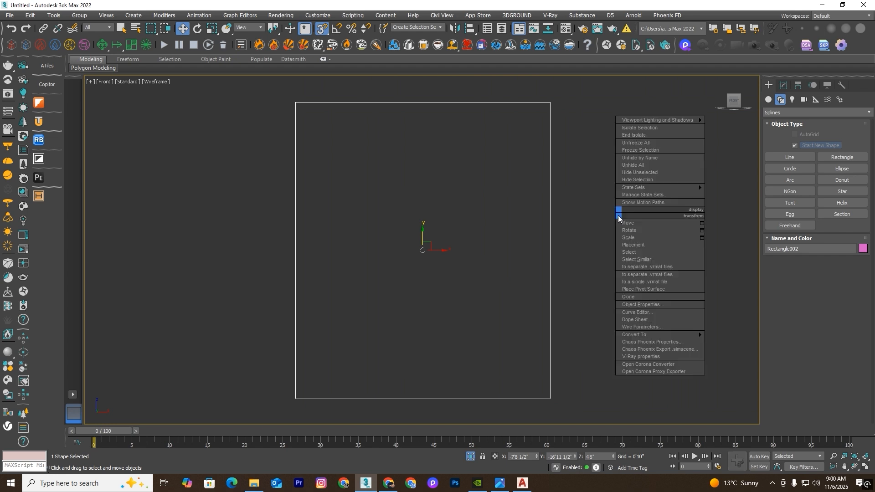
{"action": "mouse_move", "coordinate": [657, 334]}
{"action": "left_click", "coordinate": [738, 334]}
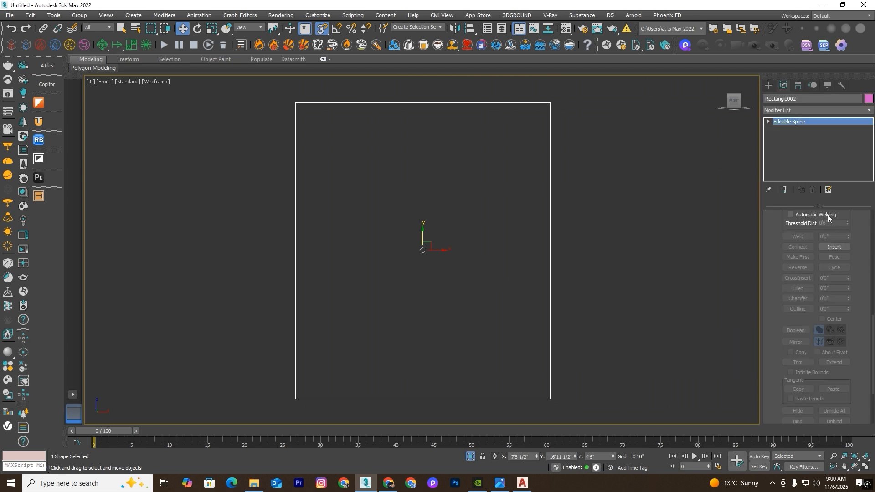
Step: Outline the rectangle's spline inward, and outline the resulting inner spline inward by another 2"
{"action": "left_click", "coordinate": [783, 144]}
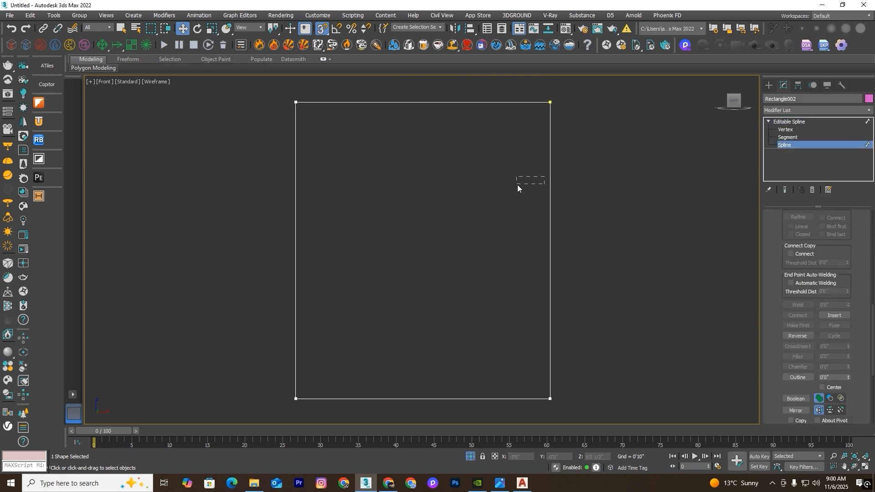
{"action": "left_click", "coordinate": [550, 197]}
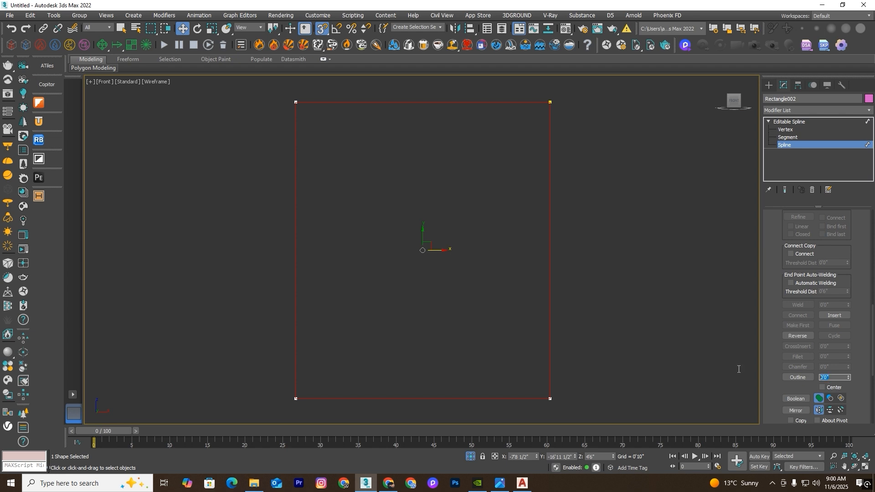
{"action": "key", "text": "Return"}
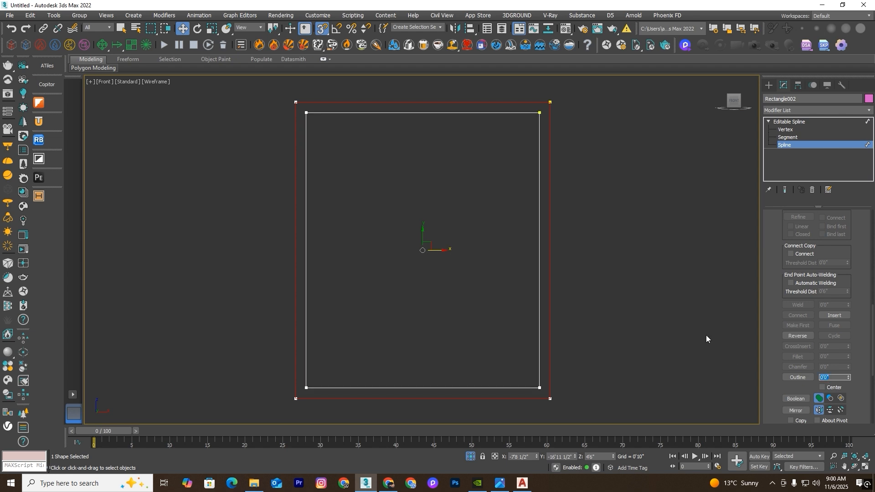
{"action": "left_click", "coordinate": [545, 212]}
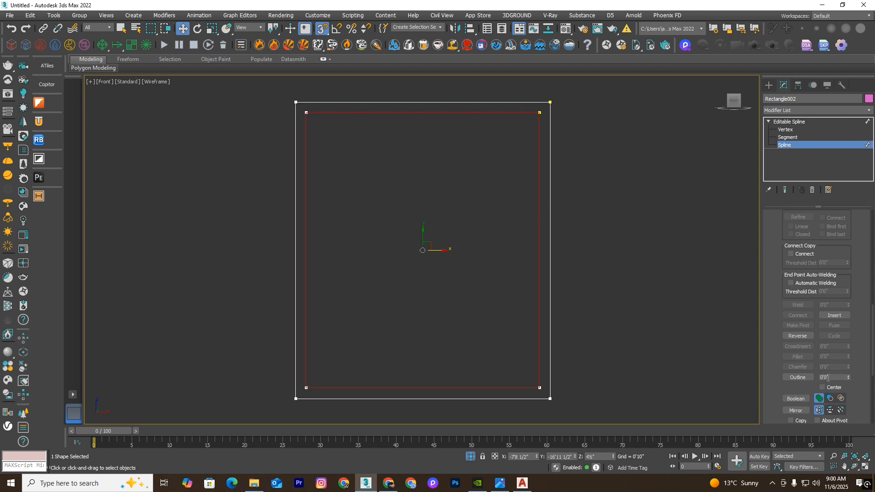
{"action": "type", "text": "2"}
{"action": "key", "text": "Return"}
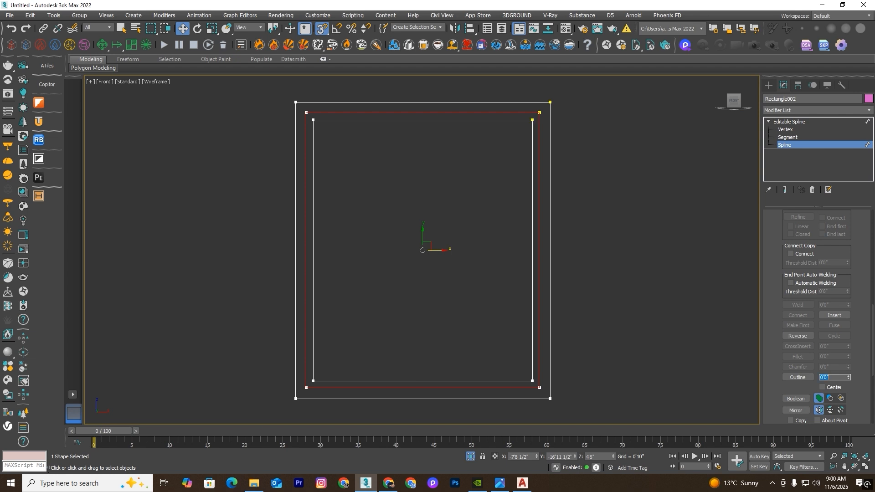
Step: Detach a copy of the window shape's two outer splines as a separate shape and finish spline editing
{"action": "left_click_drag", "start_coordinate": [537, 163], "coordinate": [538, 163]}
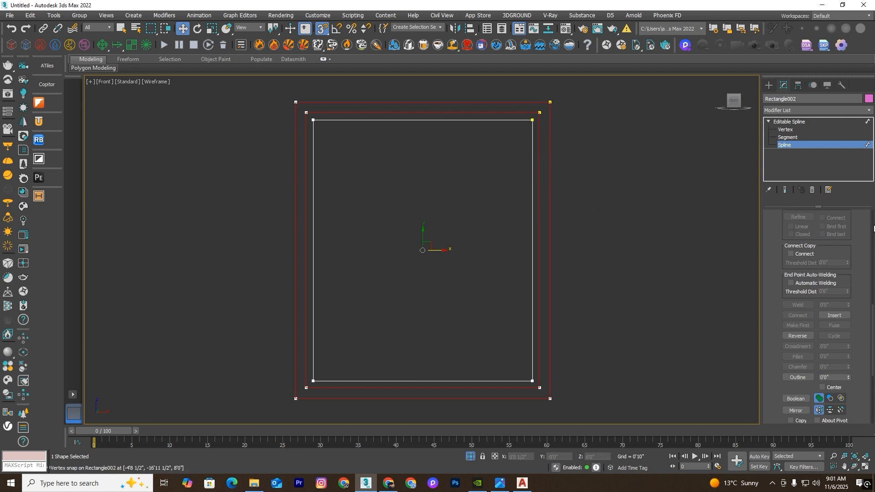
{"action": "left_click_drag", "start_coordinate": [872, 340], "coordinate": [847, 392]}
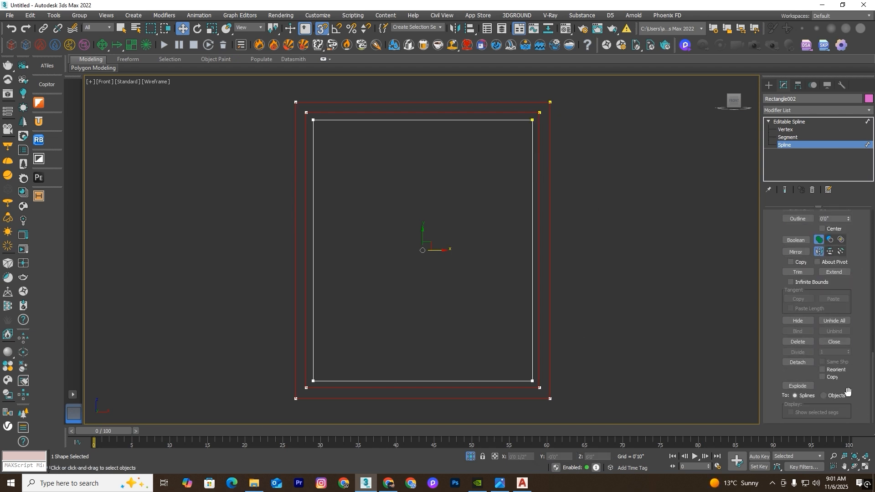
{"action": "left_click", "coordinate": [823, 377]}
{"action": "left_click", "coordinate": [797, 362]}
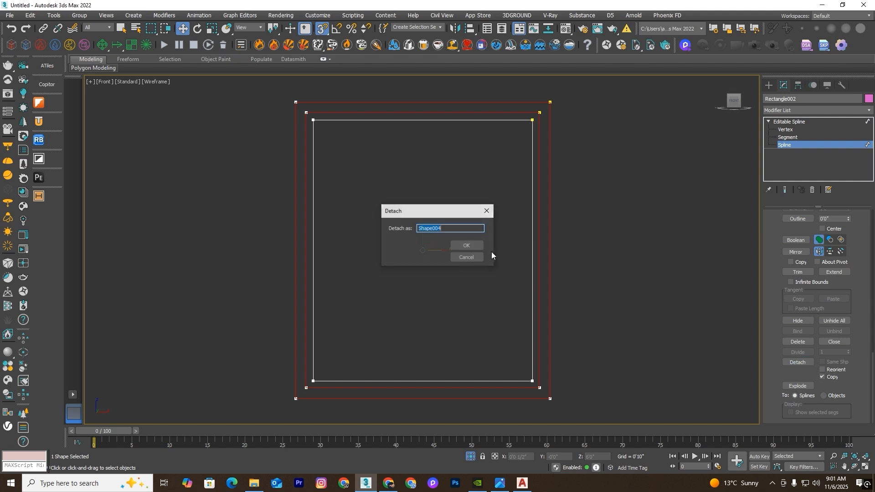
{"action": "left_click", "coordinate": [465, 246]}
{"action": "left_click", "coordinate": [790, 146]}
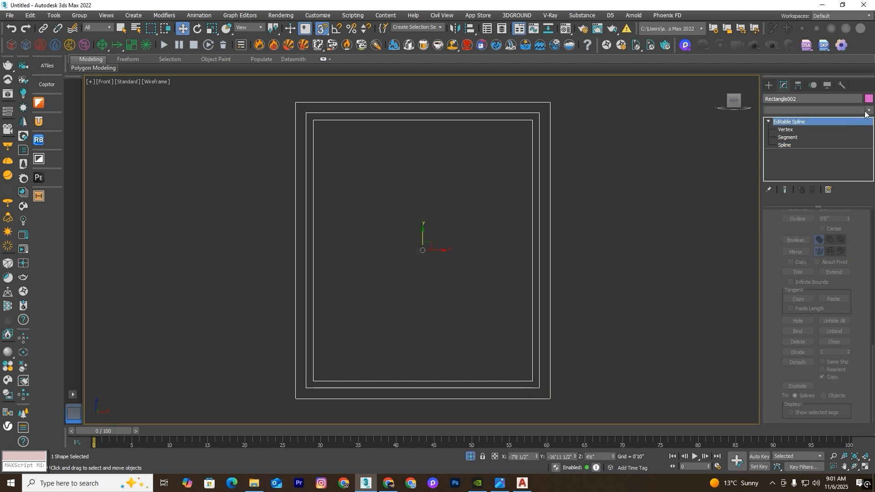
{"action": "left_click", "coordinate": [865, 112]}
{"action": "type", "text": "ex"}
{"action": "left_click", "coordinate": [780, 120]}
{"action": "middle_click_drag", "start_coordinate": [569, 177], "coordinate": [627, 230], "text": "alt"}
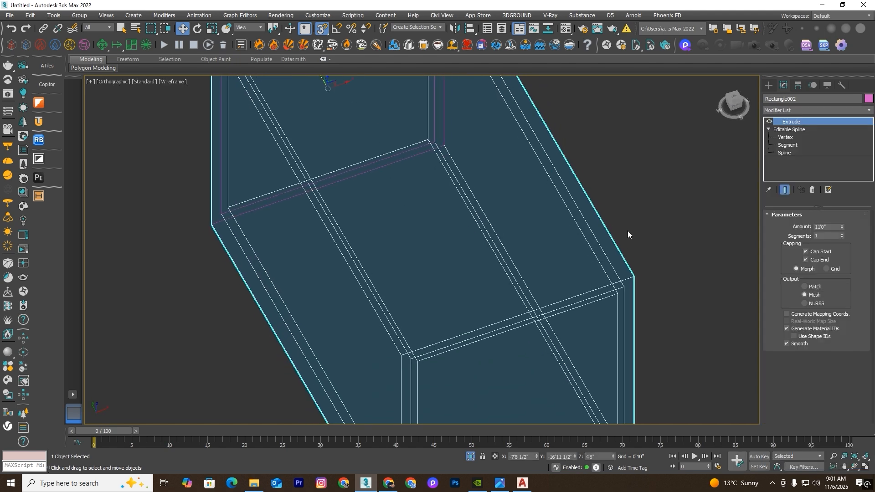
{"action": "key", "text": "F3"}
{"action": "scroll", "coordinate": [621, 154], "scroll_direction": "down", "scroll_amount": 5}
{"action": "scroll", "coordinate": [615, 280], "scroll_direction": "up", "scroll_amount": 5}
{"action": "middle_click_drag", "start_coordinate": [671, 170], "coordinate": [666, 221]}
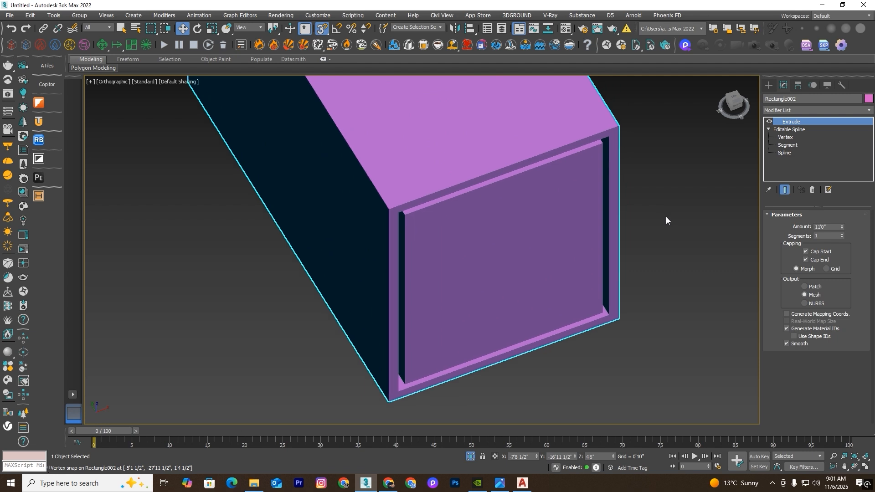
{"action": "left_click", "coordinate": [666, 214]}
{"action": "scroll", "coordinate": [657, 220], "scroll_direction": "down", "scroll_amount": 10}
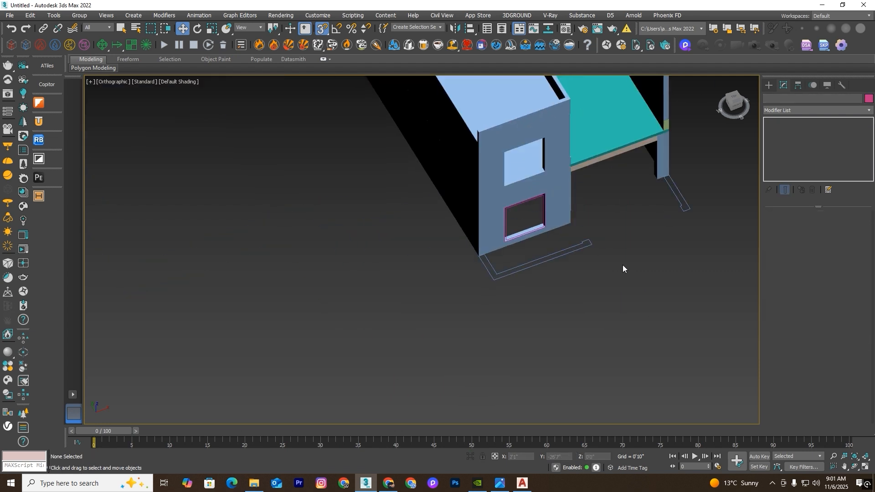
{"action": "key", "text": "ctrl+y"}
{"action": "key", "text": "ctrl+y"}
{"action": "key", "text": "ctrl+y"}
{"action": "scroll", "coordinate": [558, 305], "scroll_direction": "up", "scroll_amount": 5}
{"action": "left_click", "coordinate": [638, 210]}
{"action": "left_click", "coordinate": [602, 159]}
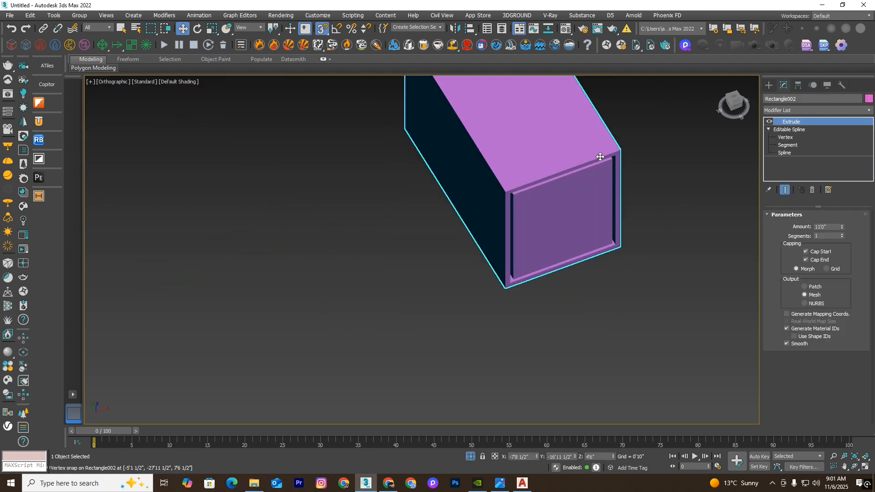
{"action": "left_click", "coordinate": [812, 190]}
Step: Extrude the detached outer frame shape by 3"
{"action": "left_click", "coordinate": [635, 160]}
{"action": "scroll", "coordinate": [615, 178], "scroll_direction": "down", "scroll_amount": 6}
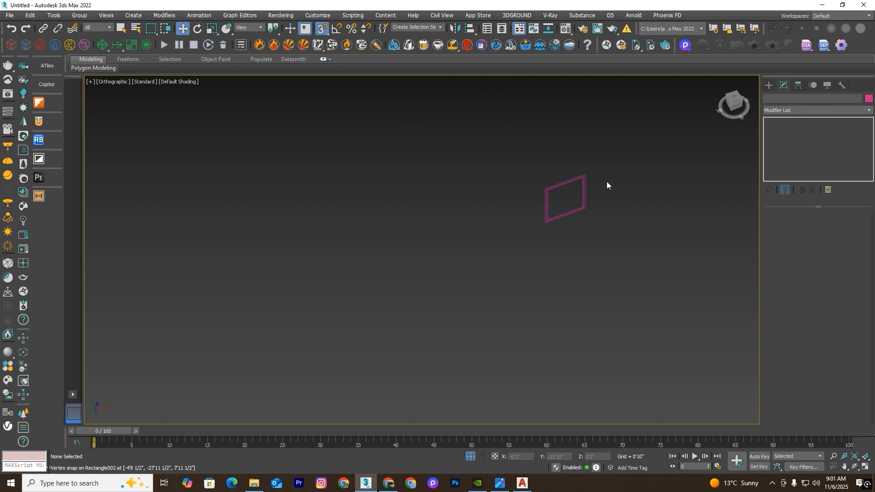
{"action": "scroll", "coordinate": [588, 182], "scroll_direction": "up", "scroll_amount": 7}
{"action": "middle_click_drag", "start_coordinate": [588, 182], "coordinate": [587, 247]}
{"action": "left_click", "coordinate": [573, 236]}
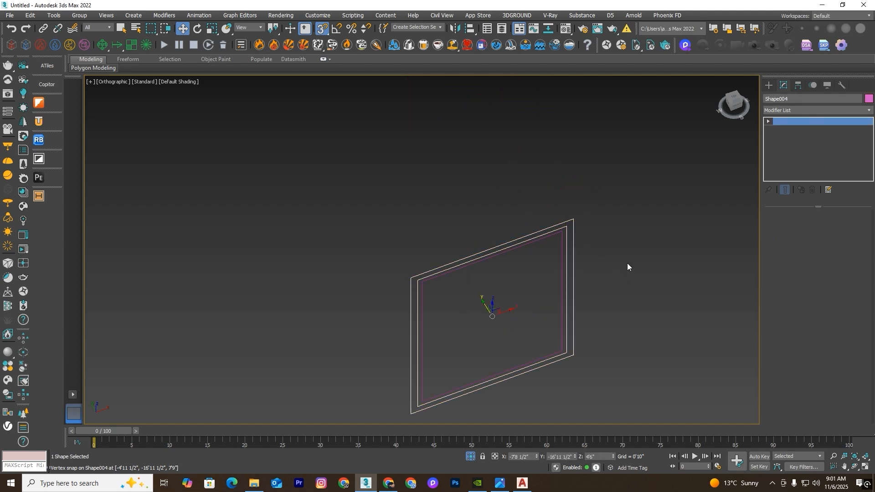
{"action": "left_click", "coordinate": [868, 111]}
{"action": "key", "text": "x"}
{"action": "left_click", "coordinate": [794, 121]}
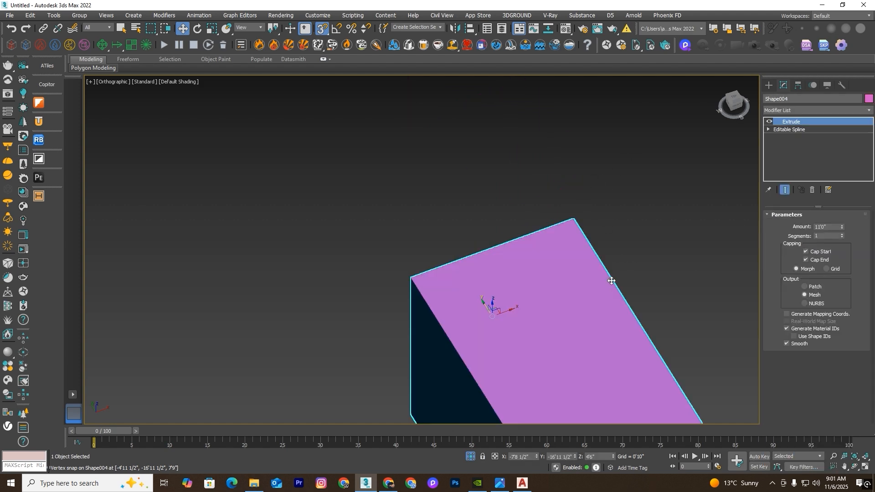
{"action": "key", "text": "F3"}
{"action": "scroll", "coordinate": [598, 177], "scroll_direction": "down", "scroll_amount": 6}
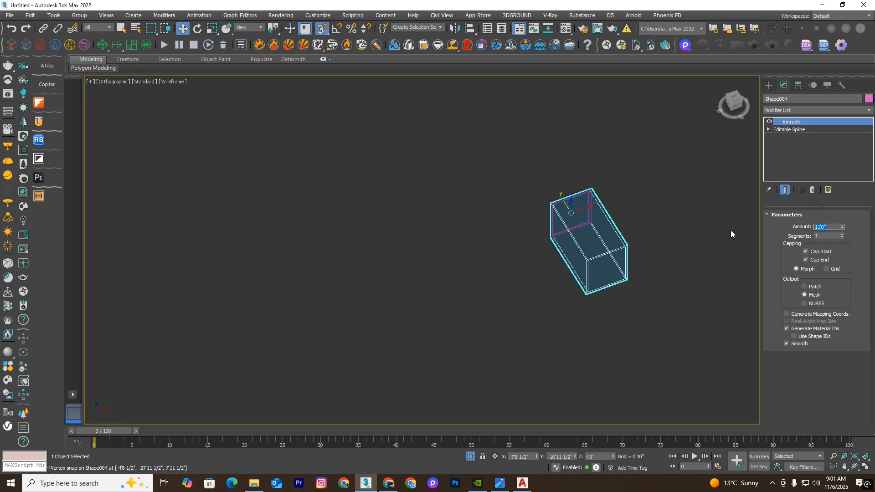
{"action": "type", "text": "3"}
{"action": "key", "text": "Return"}
{"action": "left_click", "coordinate": [568, 338]}
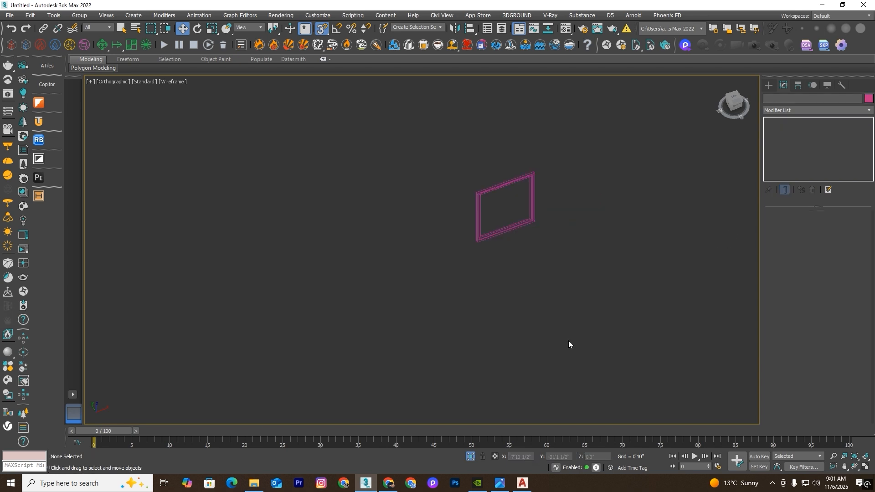
Step: Detach a copy of the original window rectangle's two inner splines as another separate shape
{"action": "key", "text": "F3"}
{"action": "scroll", "coordinate": [538, 189], "scroll_direction": "up", "scroll_amount": 8}
{"action": "left_click", "coordinate": [520, 260]}
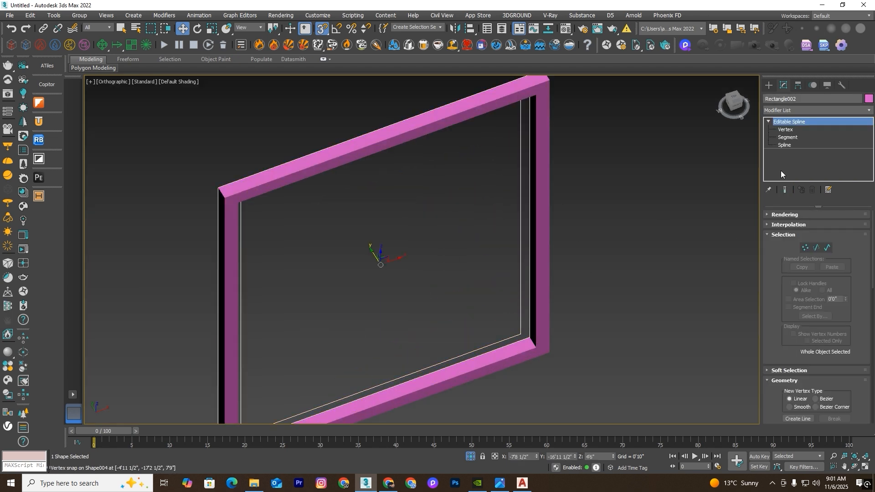
{"action": "left_click", "coordinate": [825, 249]}
{"action": "scroll", "coordinate": [537, 255], "scroll_direction": "up", "scroll_amount": 3}
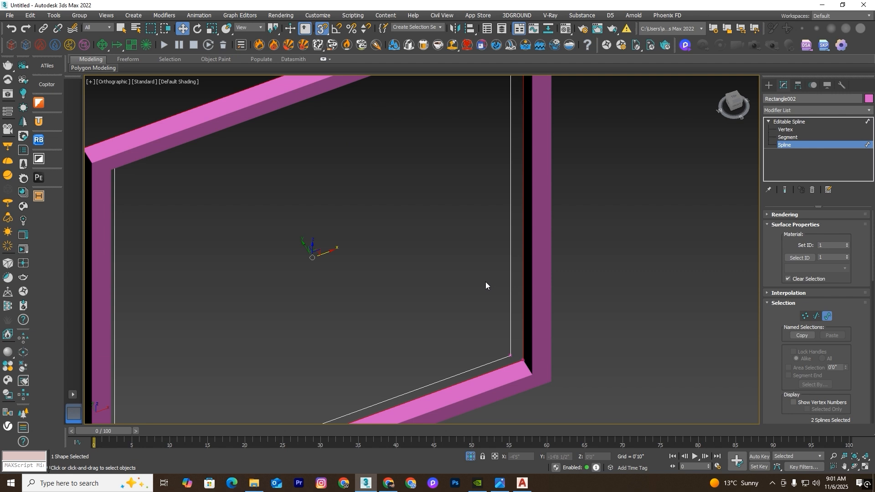
{"action": "left_click", "coordinate": [527, 283]}
{"action": "key", "text": "F3"}
{"action": "left_click_drag", "start_coordinate": [869, 256], "coordinate": [862, 409]}
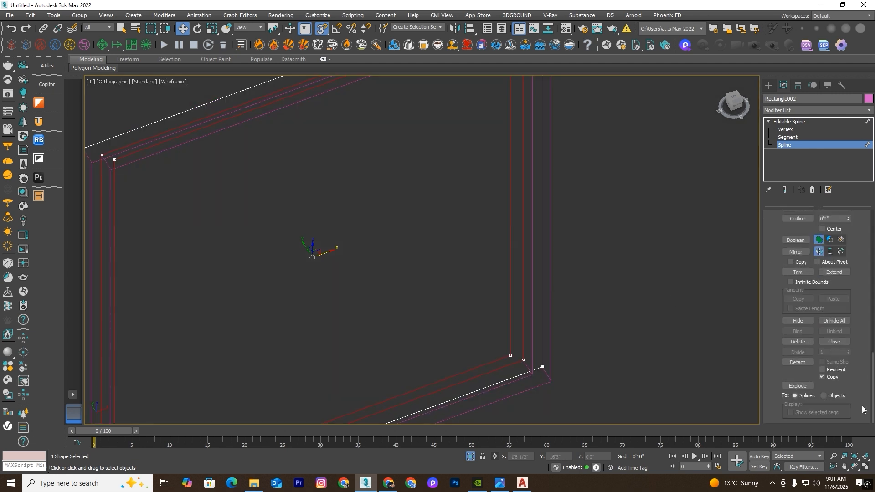
{"action": "left_click", "coordinate": [791, 362]}
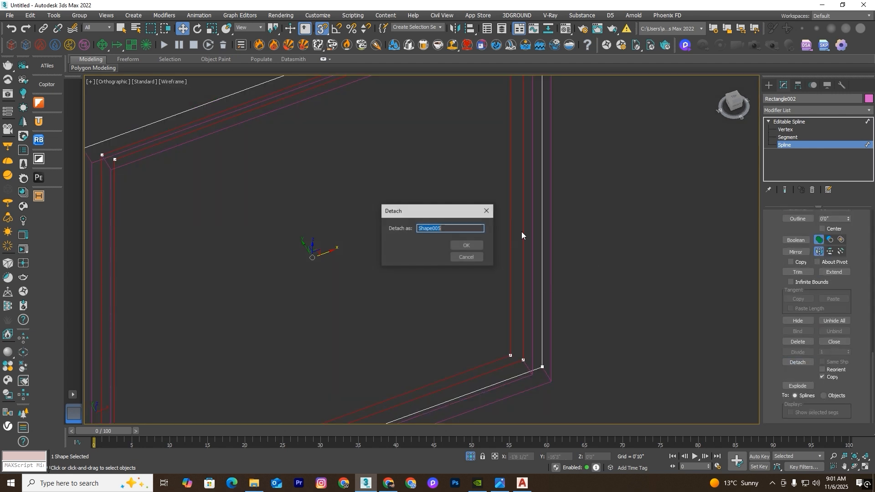
{"action": "left_click", "coordinate": [463, 248]}
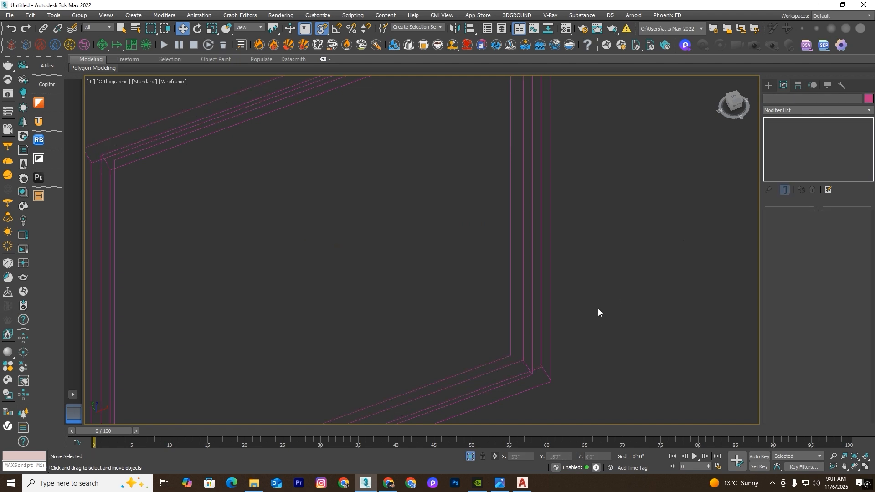
Step: Extrude the detached inner frame shape by 2"
{"action": "key", "text": "F3"}
{"action": "left_click", "coordinate": [505, 359]}
{"action": "left_click", "coordinate": [867, 110]}
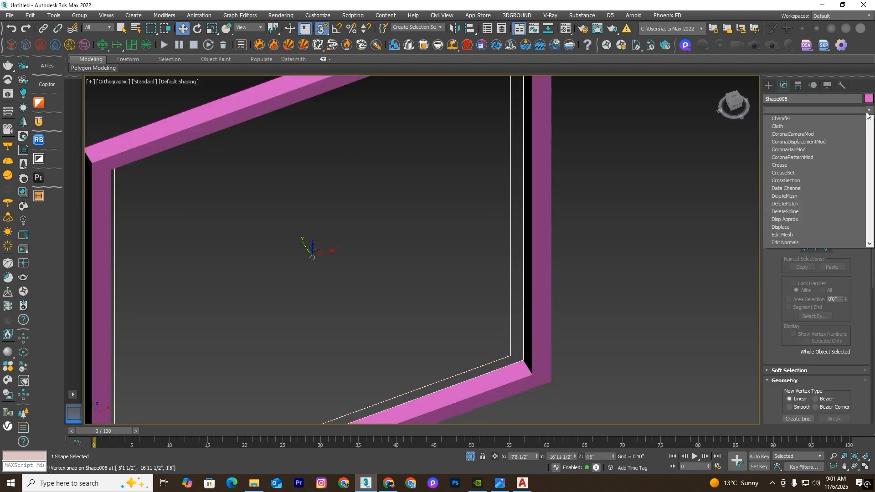
{"action": "left_click", "coordinate": [799, 122]}
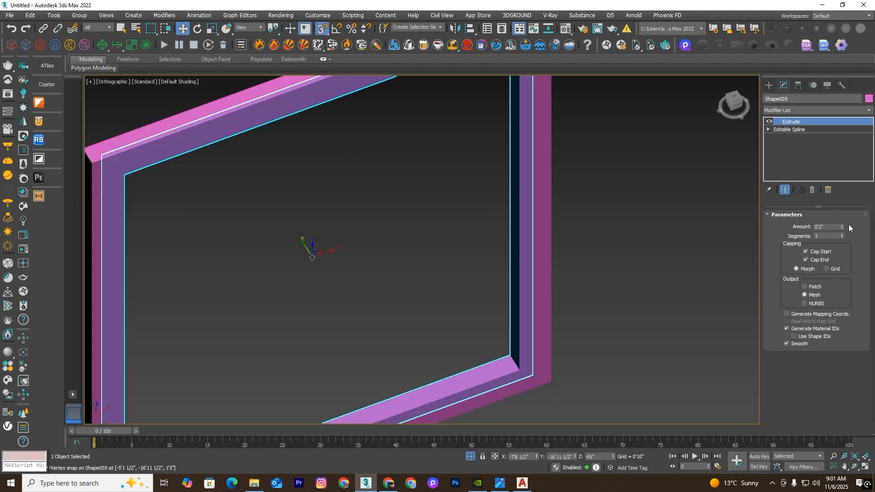
{"action": "double_click", "coordinate": [826, 226]}
{"action": "type", "text": "2"}
{"action": "key", "text": "Return"}
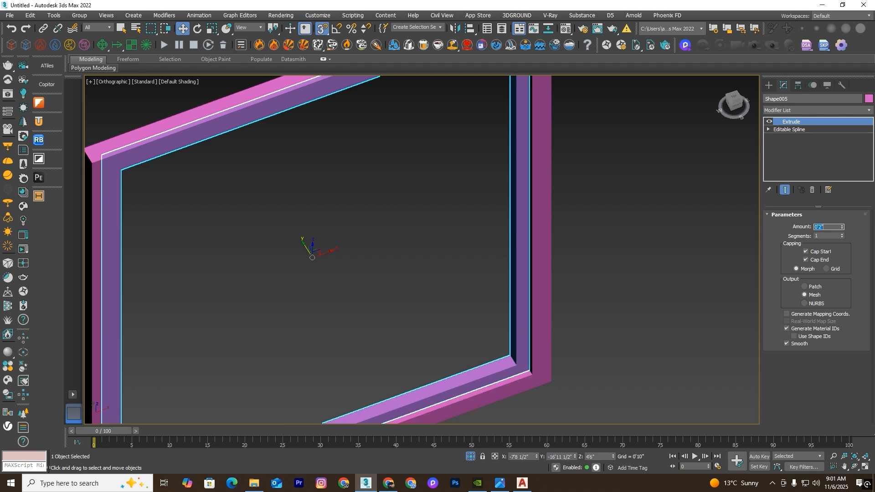
Step: Enable midpoint snapping and move the inner frame to the middle of the outer frame's depth
{"action": "scroll", "coordinate": [633, 229], "scroll_direction": "down", "scroll_amount": 5}
{"action": "scroll", "coordinate": [638, 229], "scroll_direction": "up", "scroll_amount": 5}
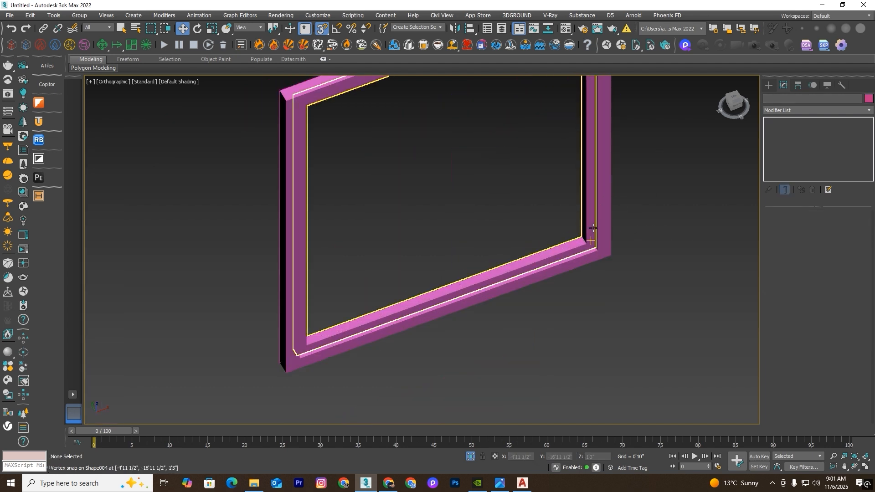
{"action": "right_click", "coordinate": [320, 30]}
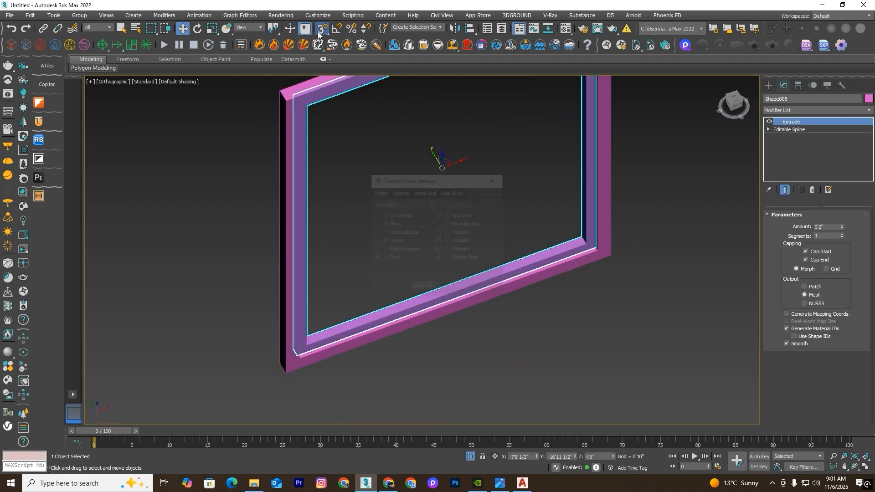
{"action": "left_click", "coordinate": [449, 250]}
{"action": "left_click", "coordinate": [495, 179]}
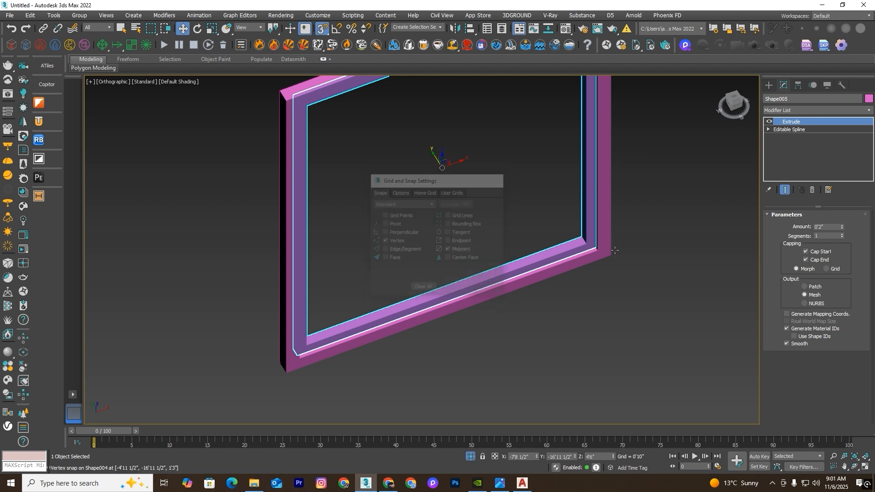
{"action": "key", "text": "F3"}
{"action": "scroll", "coordinate": [594, 238], "scroll_direction": "up", "scroll_amount": 5}
{"action": "mouse_move", "coordinate": [620, 222]}
{"action": "left_mouse_down"}
{"action": "mouse_move", "coordinate": [529, 151]}
{"action": "mouse_move", "coordinate": [624, 233]}
{"action": "left_mouse_up"}
{"action": "scroll", "coordinate": [625, 233], "scroll_direction": "down", "scroll_amount": 10}
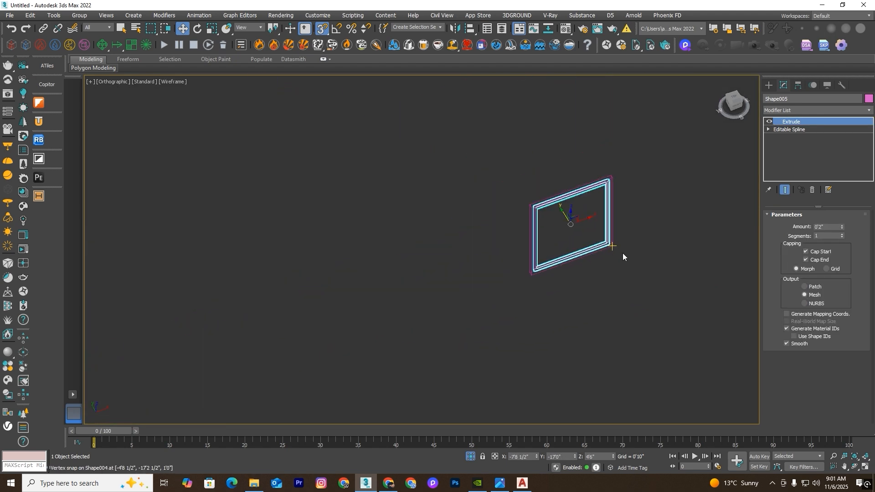
Step: Draw a vertical line in the front view between the midpoints of the inner frame's upper and lower inside edges
{"action": "key", "text": "f"}
{"action": "scroll", "coordinate": [538, 246], "scroll_direction": "down", "scroll_amount": 5}
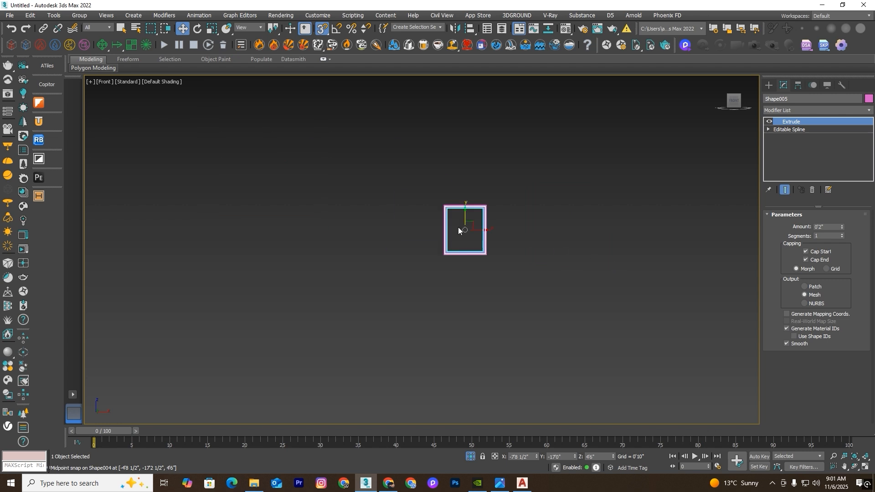
{"action": "scroll", "coordinate": [458, 227], "scroll_direction": "up", "scroll_amount": 9}
{"action": "left_click", "coordinate": [768, 85]}
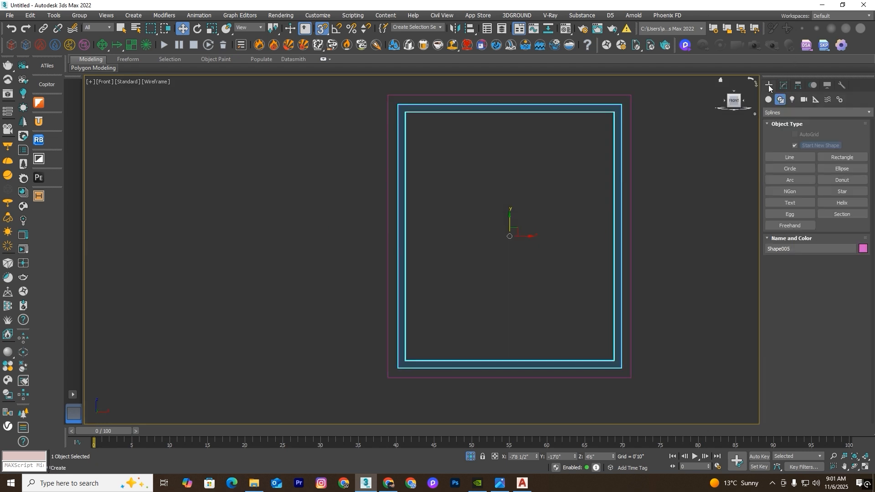
{"action": "left_click", "coordinate": [791, 157]}
{"action": "left_click", "coordinate": [509, 111]}
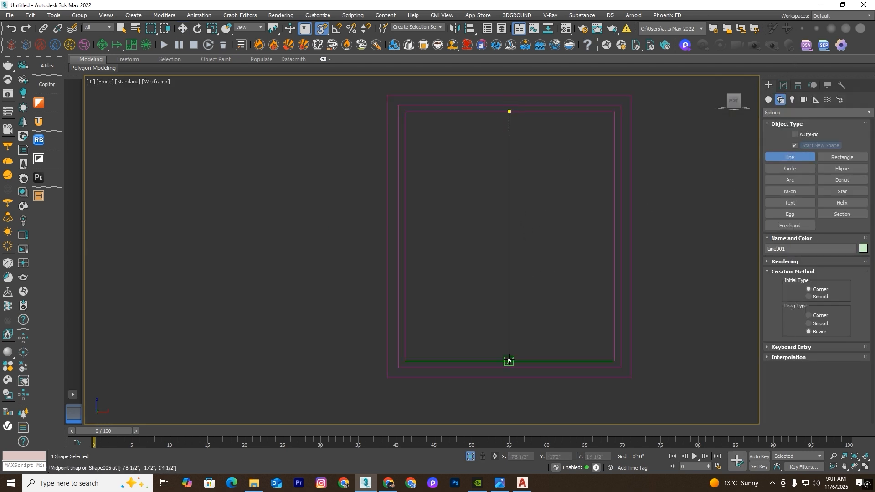
{"action": "left_click", "coordinate": [509, 361]}
{"action": "right_click", "coordinate": [573, 263]}
Step: Outline the vertical centre line by 2" to form a mullion profile and finish spline editing
{"action": "left_click", "coordinate": [782, 86]}
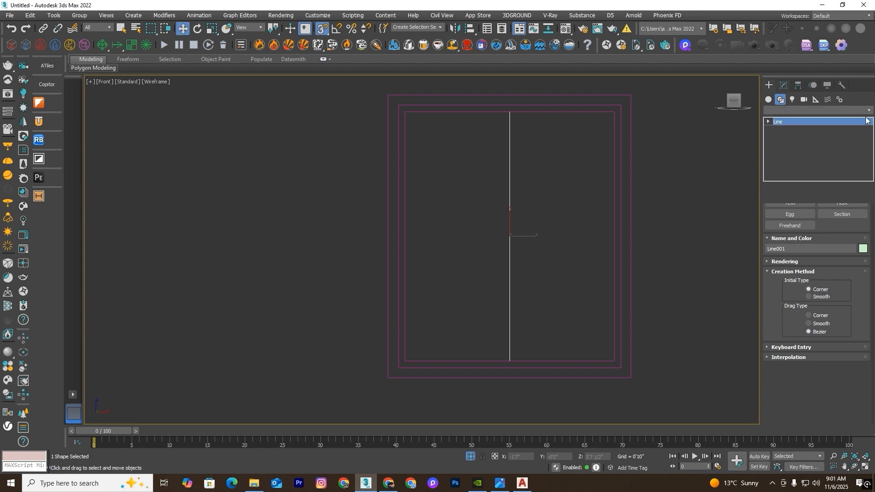
{"action": "left_click", "coordinate": [827, 237]}
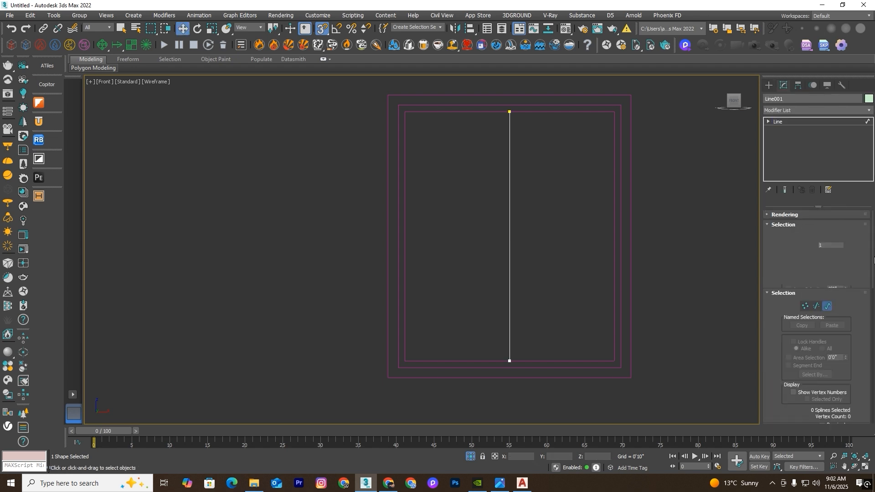
{"action": "scroll", "coordinate": [820, 296], "scroll_direction": "down", "scroll_amount": 10}
{"action": "left_click", "coordinate": [510, 276]}
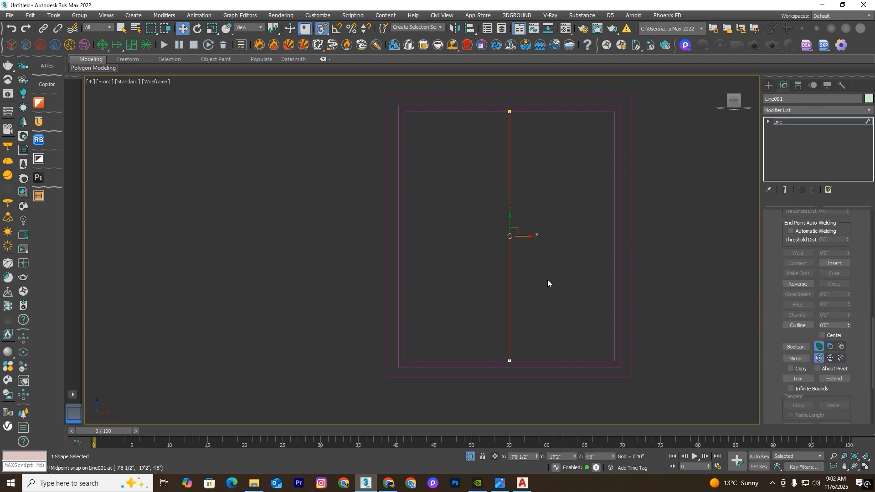
{"action": "double_click", "coordinate": [824, 324]}
{"action": "type", "text": "2"}
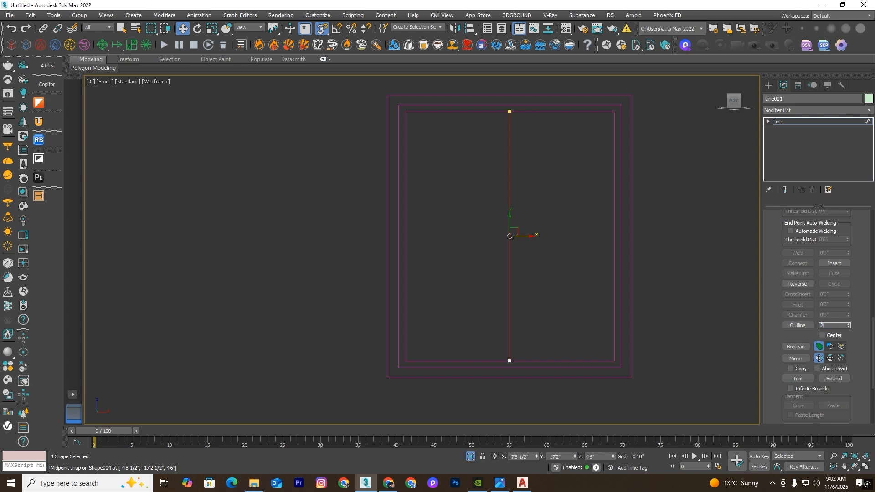
{"action": "key", "text": "Return"}
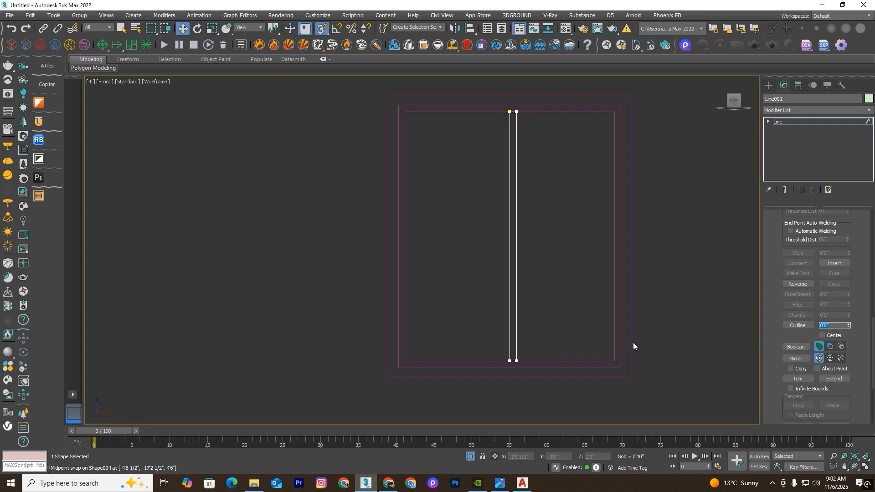
{"action": "left_click", "coordinate": [768, 122]}
{"action": "left_click", "coordinate": [786, 146]}
Step: Extrude the mullion profile by 2"
{"action": "middle_click_drag", "start_coordinate": [592, 215], "coordinate": [613, 239], "text": "alt"}
{"action": "key", "text": "F3"}
{"action": "left_click", "coordinate": [868, 113]}
{"action": "type", "text": "ex"}
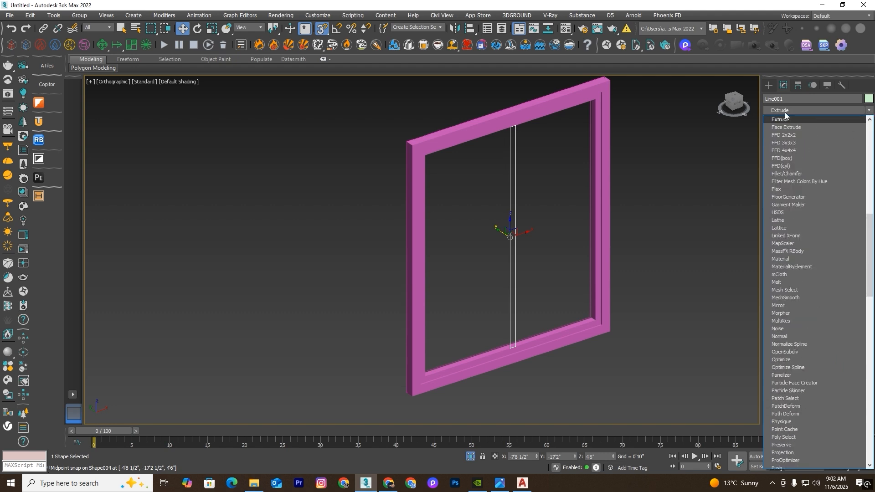
{"action": "left_click", "coordinate": [780, 119]}
{"action": "middle_click_drag", "start_coordinate": [631, 203], "coordinate": [609, 239], "text": "alt"}
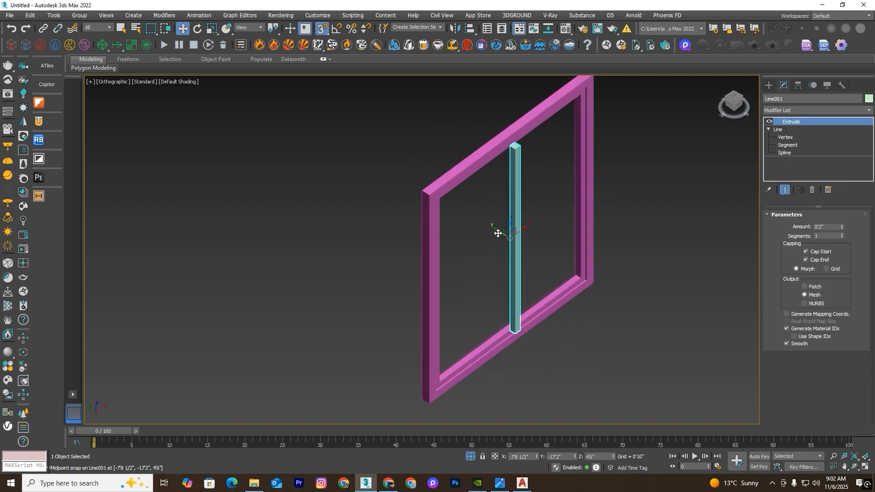
Step: Move the extruded mullion along the window's depth and snap it in line with the inner frame
{"action": "left_click_drag", "start_coordinate": [498, 232], "coordinate": [550, 261]}
{"action": "scroll", "coordinate": [535, 354], "scroll_direction": "up", "scroll_amount": 3}
{"action": "left_click_drag", "start_coordinate": [556, 345], "coordinate": [626, 202]}
{"action": "left_click", "coordinate": [633, 318]}
{"action": "key", "text": "F3"}
{"action": "scroll", "coordinate": [632, 318], "scroll_direction": "down", "scroll_amount": 4}
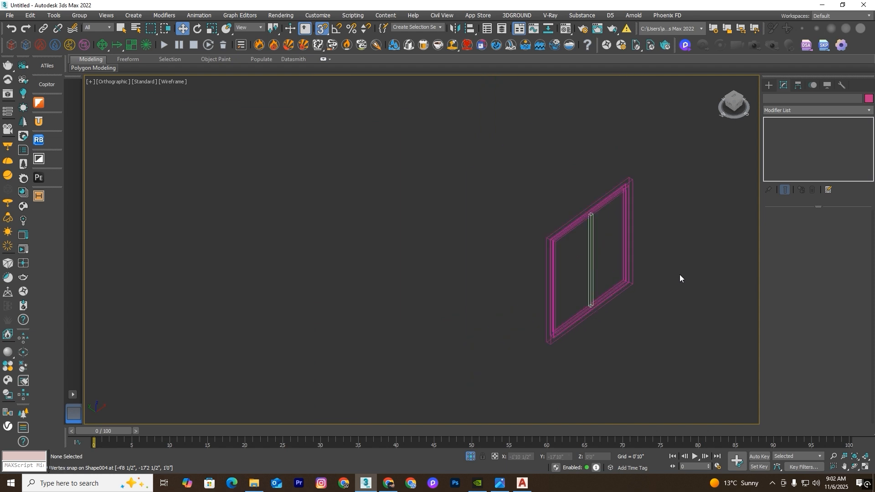
Step: Select the window frames and mullion in the front view and group them under the default name
{"action": "key", "text": "f"}
{"action": "key", "text": "F3"}
{"action": "scroll", "coordinate": [651, 226], "scroll_direction": "down", "scroll_amount": 5}
{"action": "scroll", "coordinate": [565, 198], "scroll_direction": "up", "scroll_amount": 4}
{"action": "left_click_drag", "start_coordinate": [628, 159], "coordinate": [382, 355]}
{"action": "left_click", "coordinate": [80, 15]}
{"action": "left_click", "coordinate": [88, 30]}
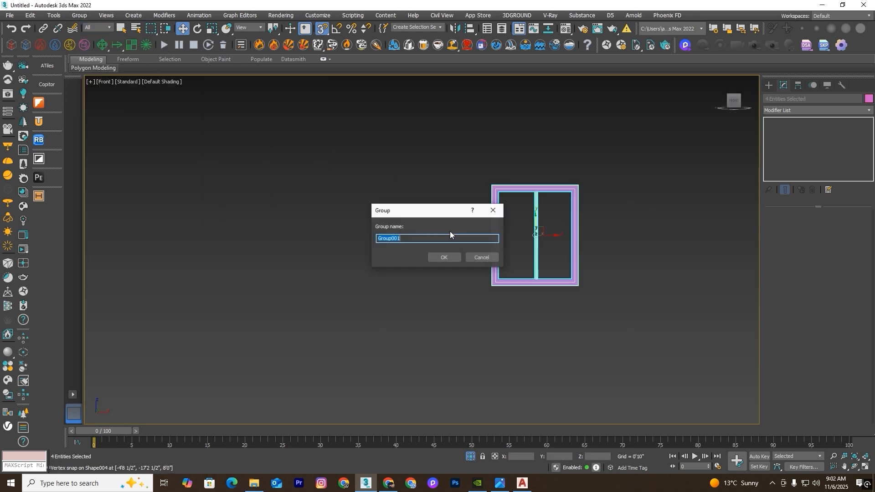
{"action": "left_click", "coordinate": [441, 258]}
Step: Check where the mullion meets the frame, and open the window group for editing its individual parts
{"action": "middle_click_drag", "start_coordinate": [529, 310], "coordinate": [570, 337], "text": "alt"}
{"action": "left_click", "coordinate": [569, 337]}
{"action": "key", "text": "F3"}
{"action": "scroll", "coordinate": [533, 255], "scroll_direction": "up", "scroll_amount": 5}
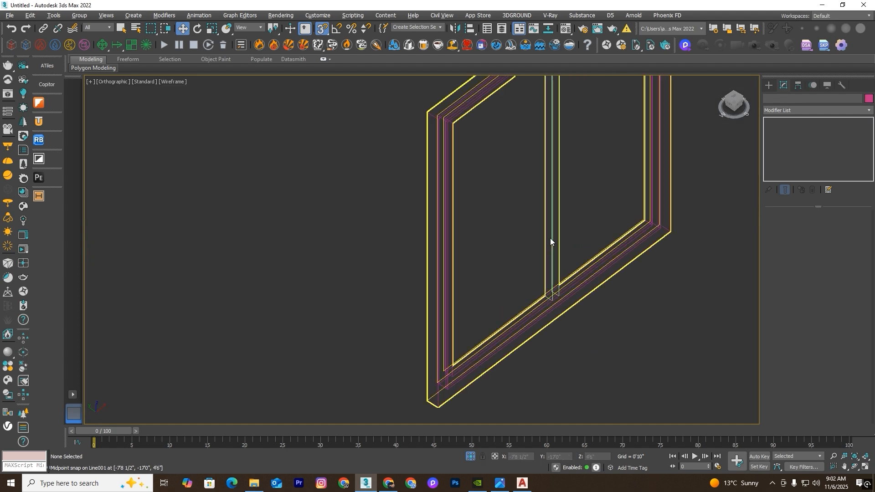
{"action": "key", "text": "F3"}
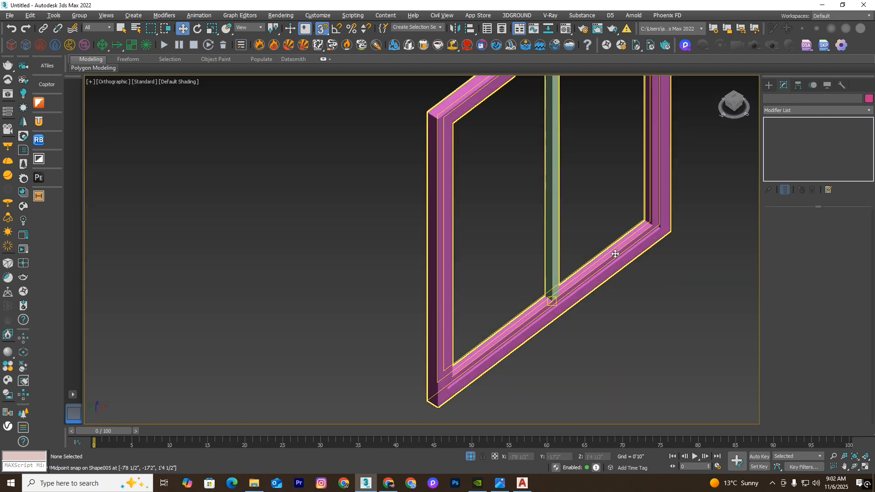
{"action": "scroll", "coordinate": [592, 219], "scroll_direction": "down", "scroll_amount": 6}
{"action": "left_click", "coordinate": [585, 215]}
{"action": "left_click", "coordinate": [79, 16]}
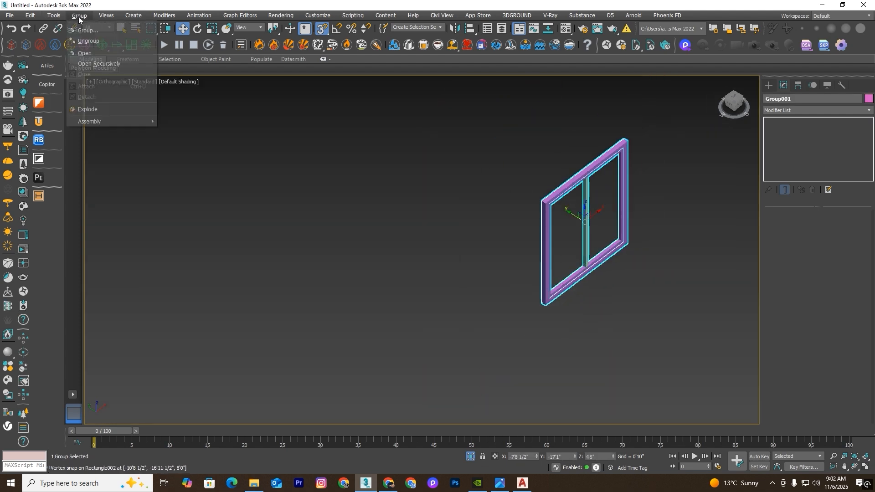
{"action": "left_click", "coordinate": [84, 53]}
Step: Clone the inner frame as a single copy placed in front of the window
{"action": "scroll", "coordinate": [604, 246], "scroll_direction": "up", "scroll_amount": 3}
{"action": "left_click", "coordinate": [541, 305]}
{"action": "scroll", "coordinate": [558, 230], "scroll_direction": "down", "scroll_amount": 1}
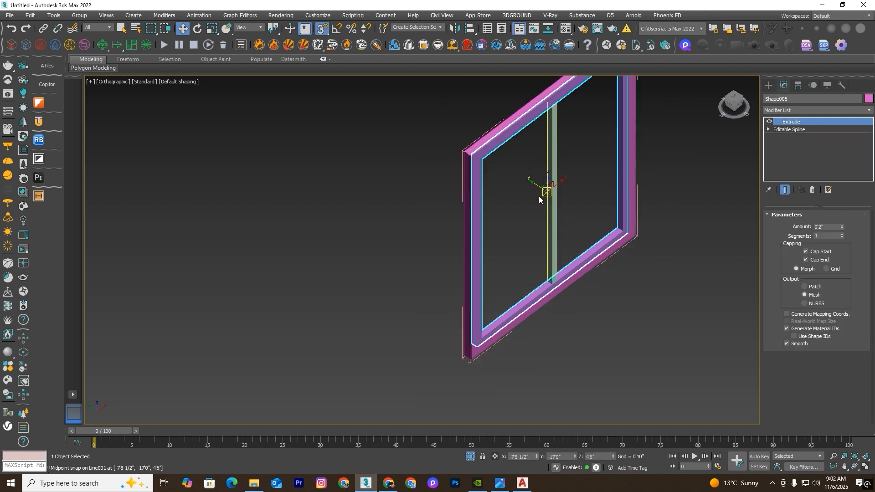
{"action": "left_click_drag", "start_coordinate": [533, 182], "coordinate": [656, 250], "text": "shift"}
{"action": "left_click", "coordinate": [437, 278]}
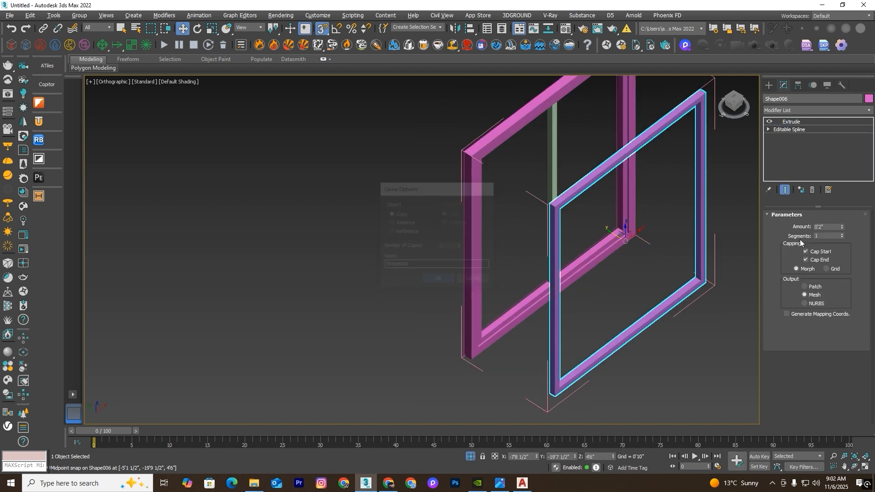
Step: Delete the outer spline of the copied frame so that only the inner outline remains
{"action": "left_click", "coordinate": [779, 122]}
{"action": "left_click", "coordinate": [785, 153]}
{"action": "scroll", "coordinate": [695, 250], "scroll_direction": "up", "scroll_amount": 5}
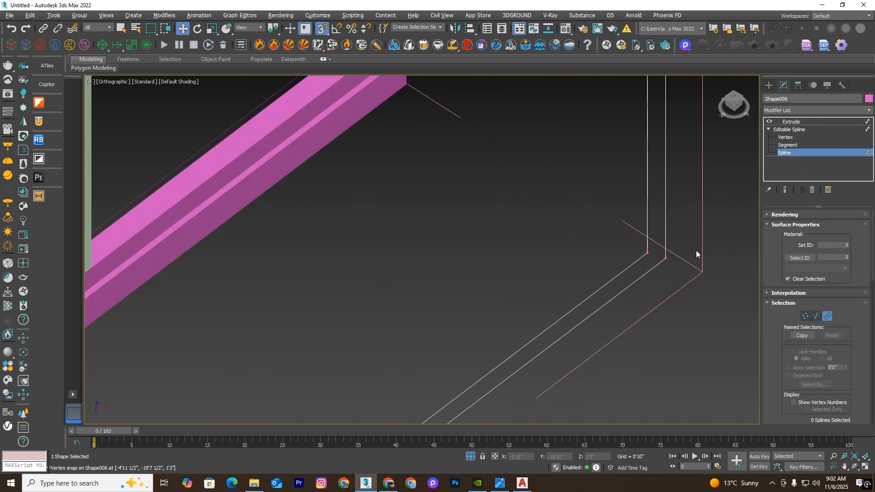
{"action": "left_click_drag", "start_coordinate": [648, 274], "coordinate": [649, 275]}
{"action": "key", "text": "Delete"}
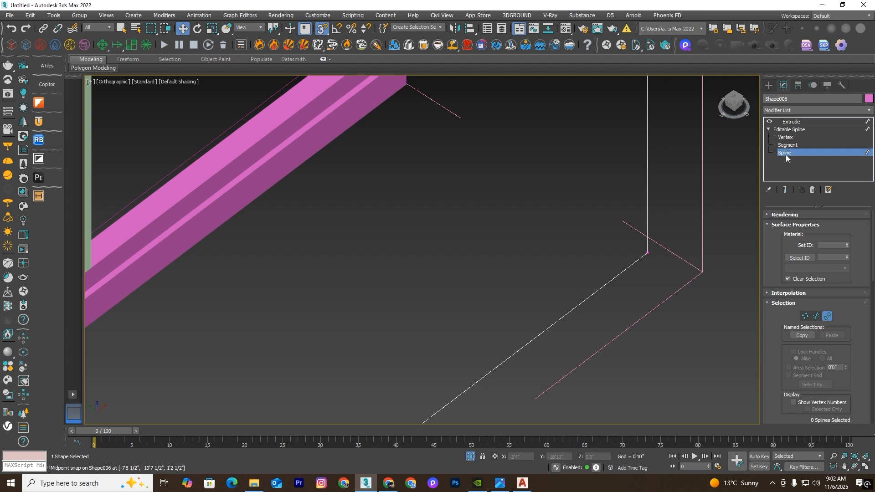
Step: Set the copied outline's Extrude amount to 0.5" to form a thin glass pane
{"action": "left_click", "coordinate": [792, 121]}
{"action": "double_click", "coordinate": [827, 227]}
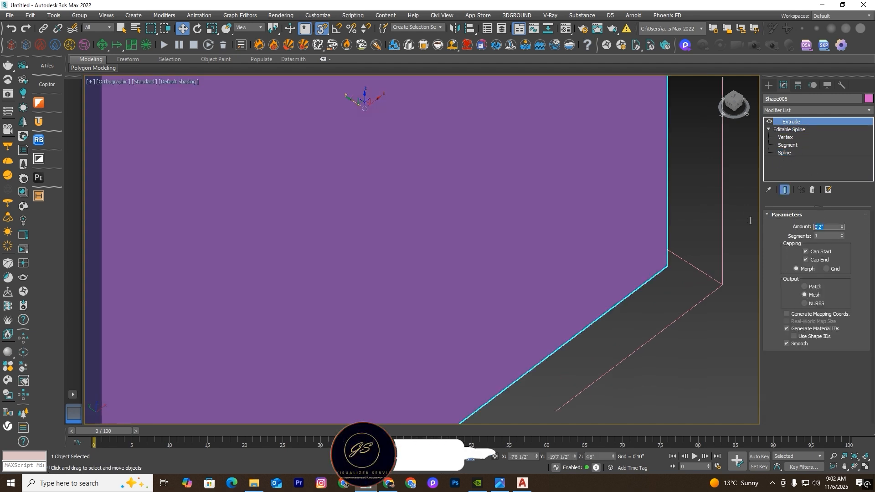
{"action": "type", "text": "0.5"}
{"action": "key", "text": "Return"}
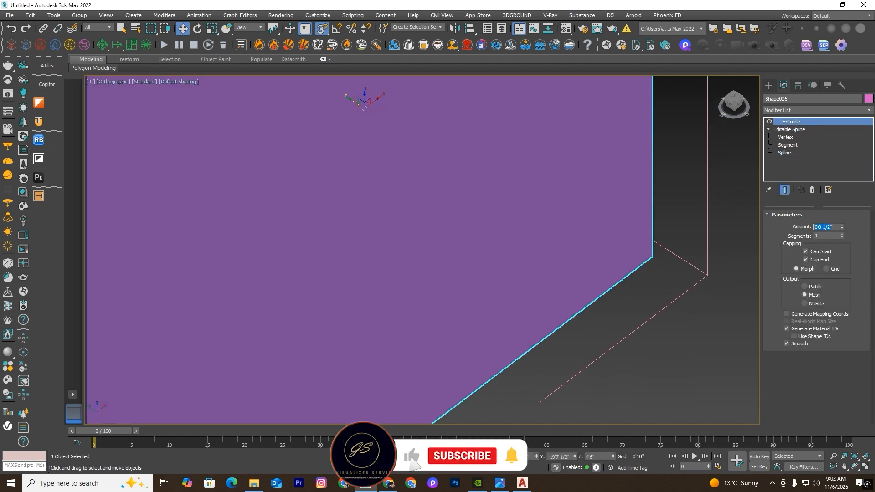
Step: Turn snapping off and move the glass pane in the top view to the middle of the window frame's depth
{"action": "scroll", "coordinate": [568, 323], "scroll_direction": "down", "scroll_amount": 5}
{"action": "key", "text": "F3"}
{"action": "left_click", "coordinate": [542, 267]}
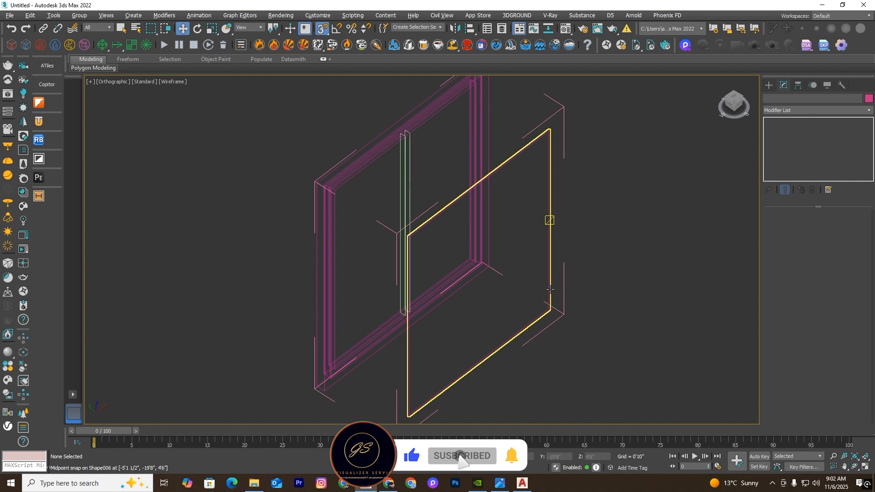
{"action": "left_click", "coordinate": [550, 289]}
{"action": "key", "text": "t"}
{"action": "key", "text": "z"}
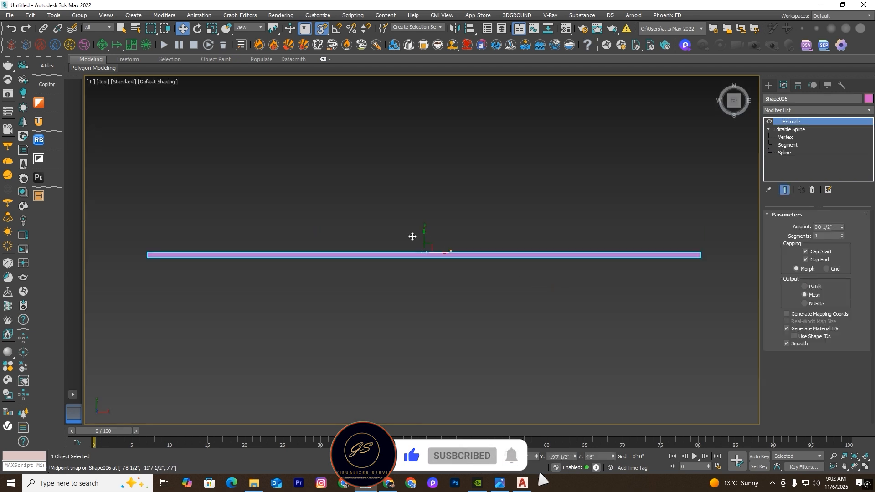
{"action": "scroll", "coordinate": [464, 305], "scroll_direction": "down", "scroll_amount": 5}
{"action": "scroll", "coordinate": [458, 255], "scroll_direction": "up", "scroll_amount": 3}
{"action": "key", "text": "s"}
{"action": "left_click_drag", "start_coordinate": [472, 318], "coordinate": [477, 186]}
{"action": "key", "text": "F3"}
{"action": "scroll", "coordinate": [472, 203], "scroll_direction": "up", "scroll_amount": 3}
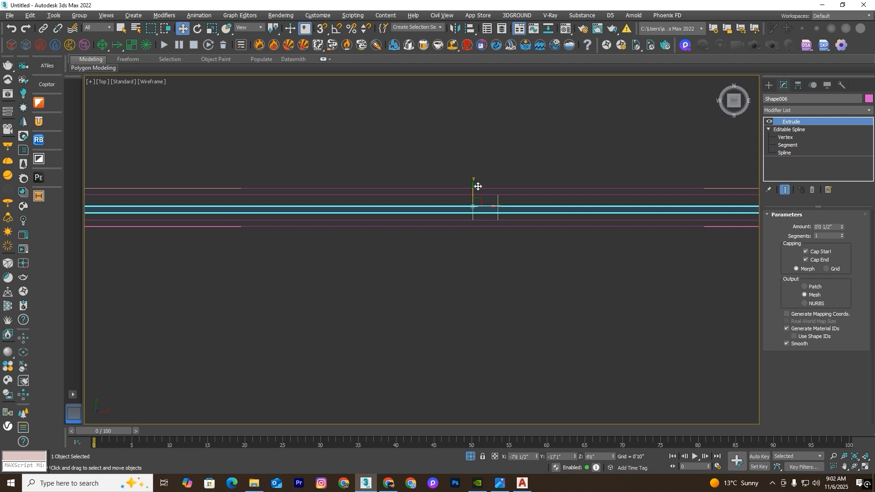
Step: Select all the window parts, including the glass pane, and close the window group
{"action": "mouse_move", "coordinate": [478, 186]}
{"action": "middle_mouse_down", "text": "alt"}
{"action": "mouse_move", "coordinate": [578, 252]}
{"action": "mouse_move", "coordinate": [621, 146]}
{"action": "middle_mouse_up", "text": "alt"}
{"action": "key", "text": "F3"}
{"action": "left_click_drag", "start_coordinate": [611, 92], "coordinate": [367, 414]}
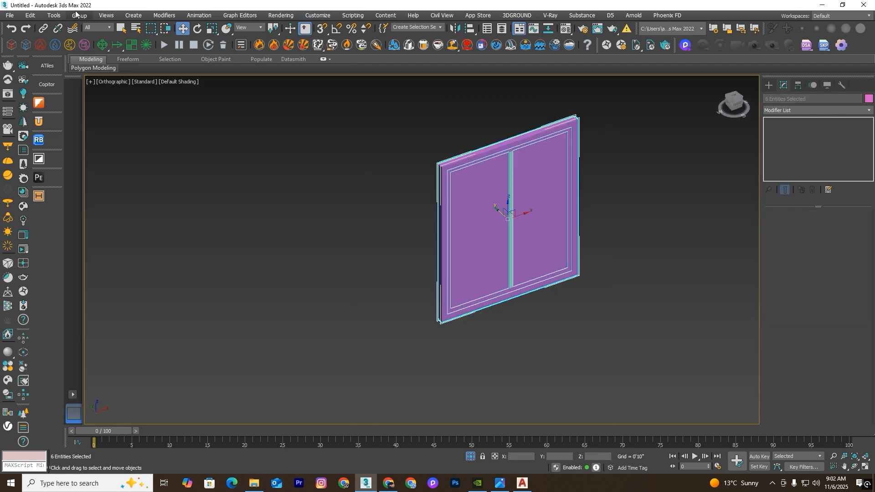
{"action": "left_click", "coordinate": [77, 14]}
{"action": "left_click", "coordinate": [90, 77]}
Step: Exit isolation mode and inspect the window's placement in the front wall of the house
{"action": "left_click", "coordinate": [474, 458]}
{"action": "left_click_drag", "start_coordinate": [499, 216], "coordinate": [497, 203]}
{"action": "scroll", "coordinate": [572, 310], "scroll_direction": "down", "scroll_amount": 5}
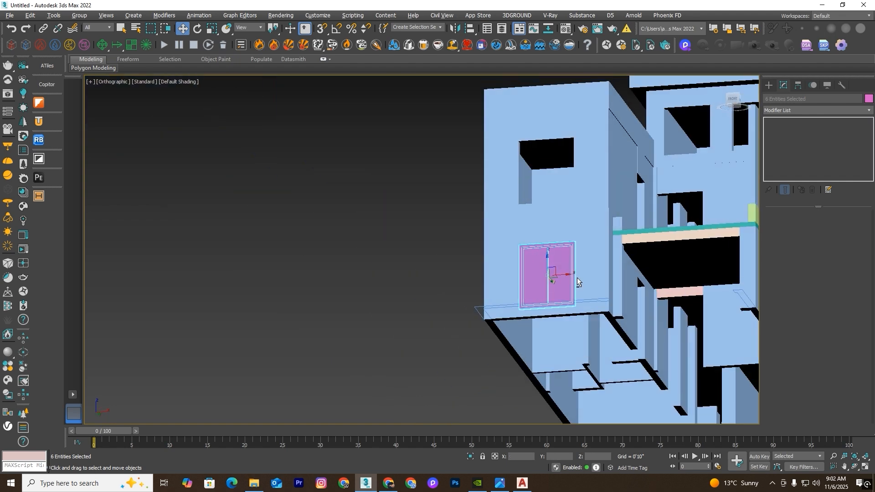
{"action": "scroll", "coordinate": [577, 277], "scroll_direction": "up", "scroll_amount": 2}
{"action": "scroll", "coordinate": [657, 321], "scroll_direction": "down", "scroll_amount": 4}
{"action": "middle_click_drag", "start_coordinate": [631, 333], "coordinate": [681, 360], "text": "alt"}
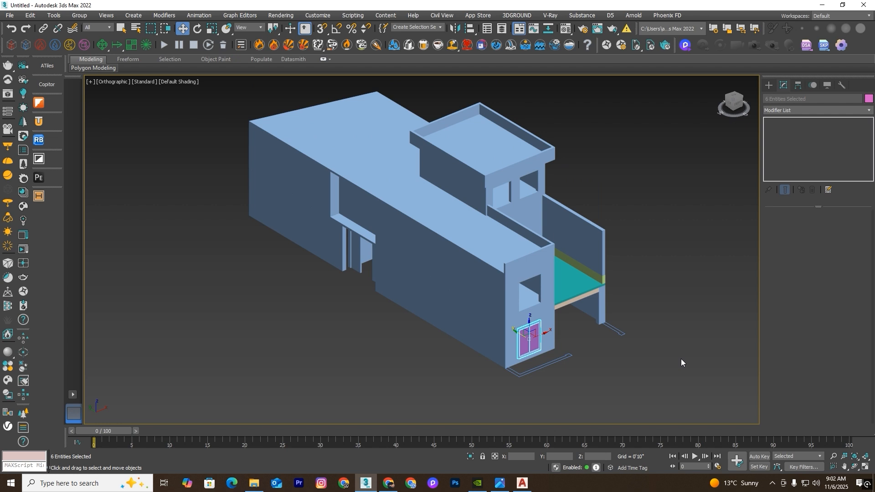